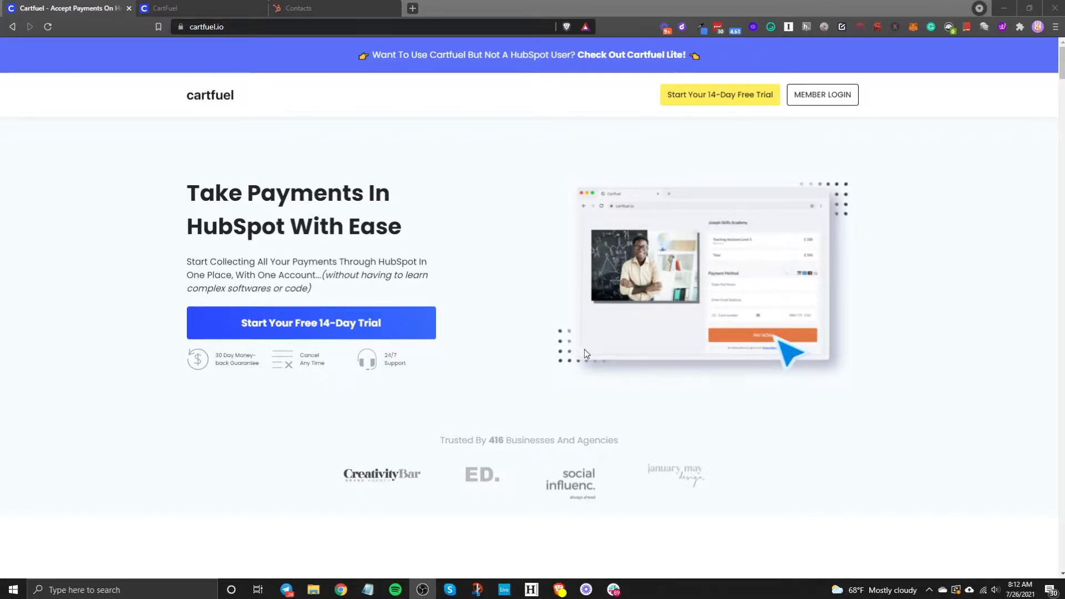
Step: Switch to the HubSpot Contacts tab listing the six contact records
click(310, 8)
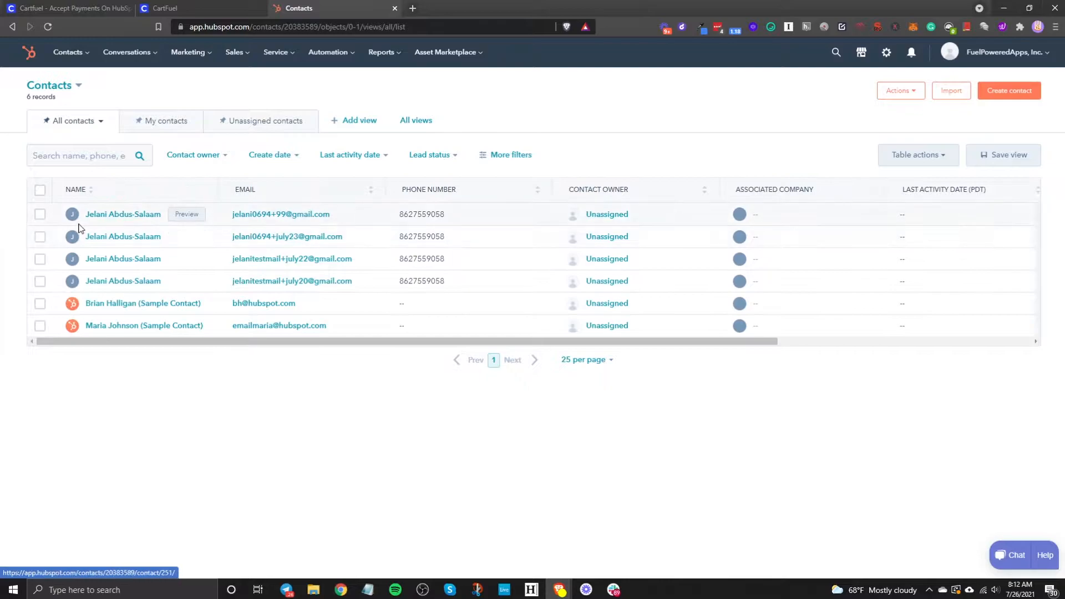
Step: Expand the first test contact's HubSpot Recurring Product purchase, then return to the cartfuel.io homepage
click(116, 216)
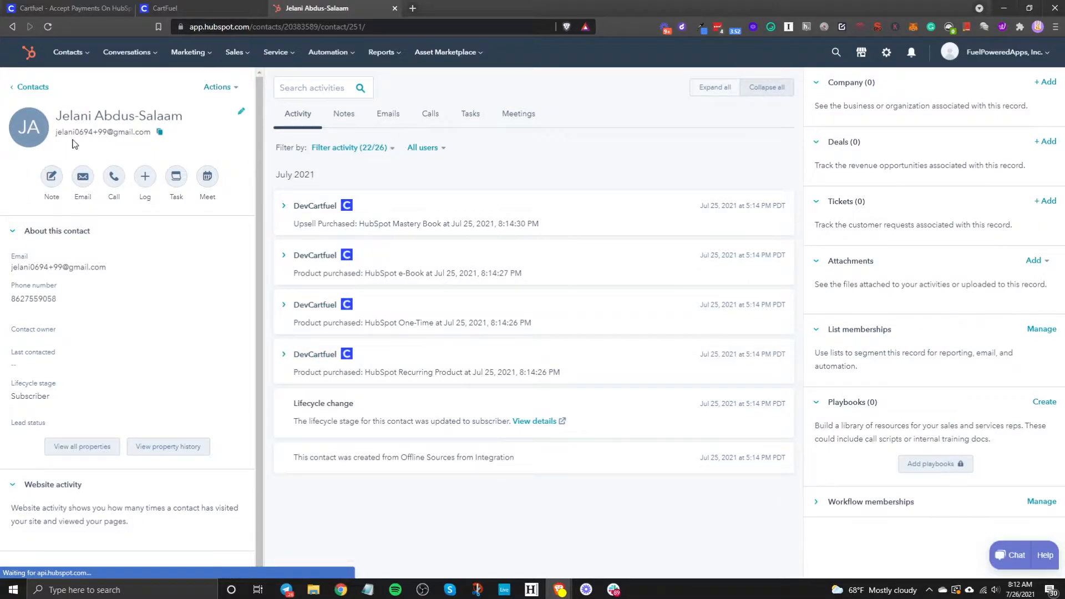
click(347, 373)
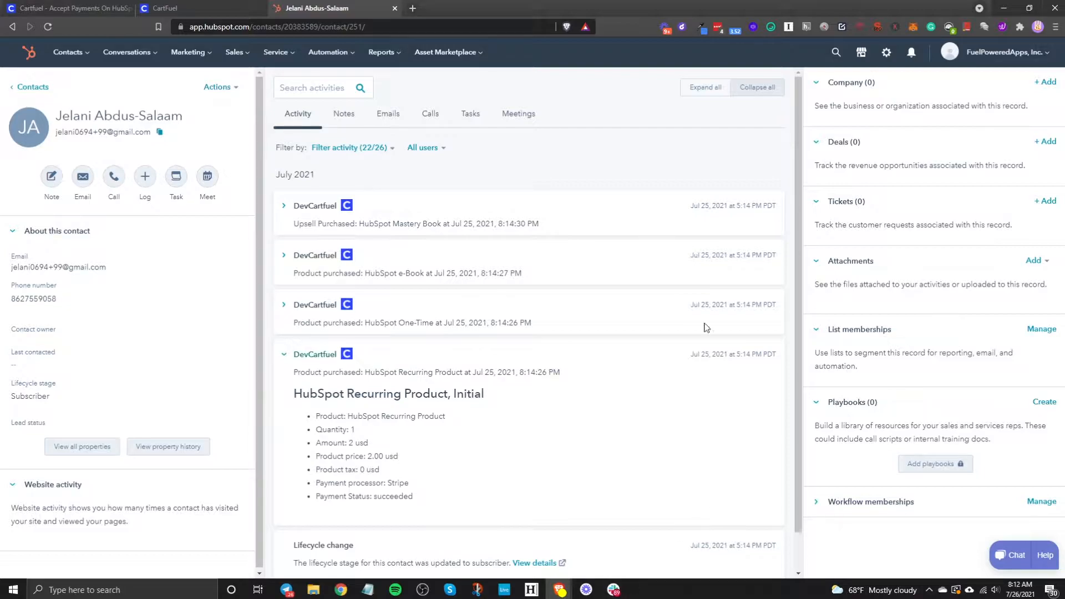
click(49, 5)
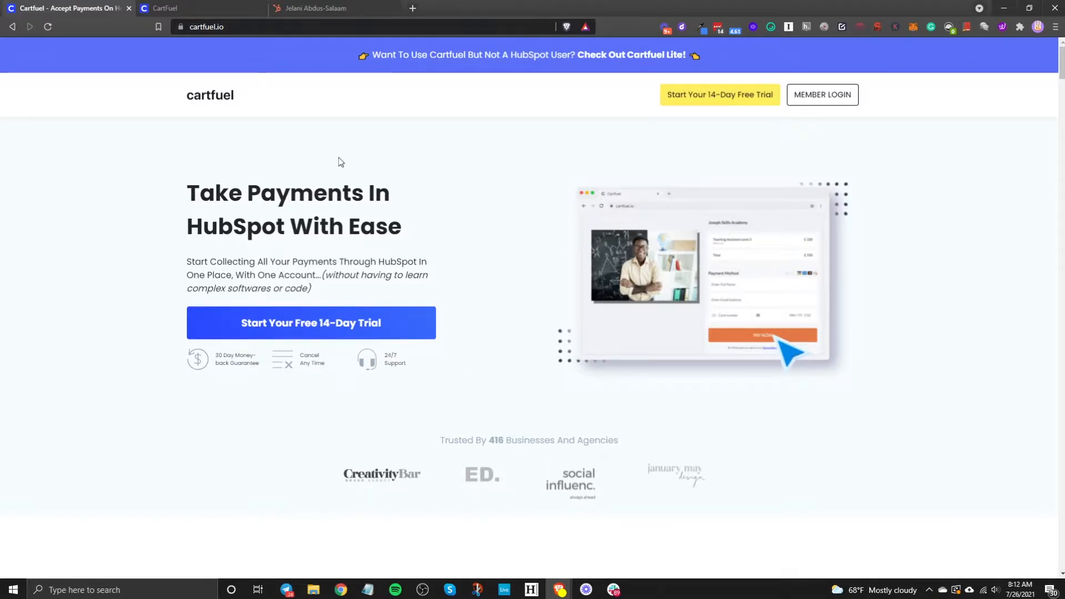
Step: On dev.cartfuel.io, go to Settings > Payment Gateways > External Integrations
click(178, 10)
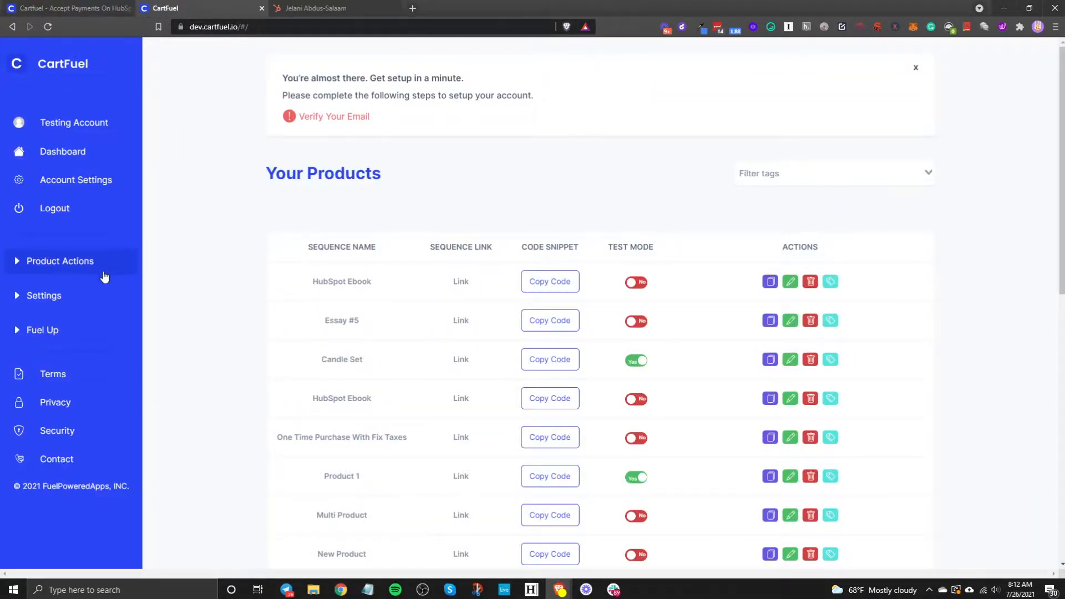
click(33, 295)
click(84, 319)
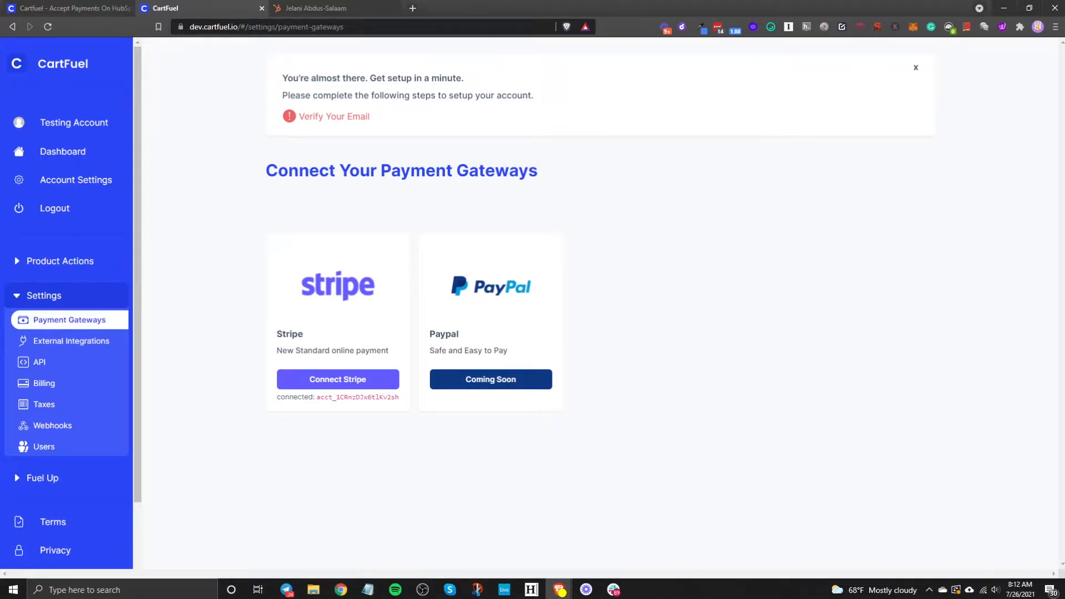
click(95, 348)
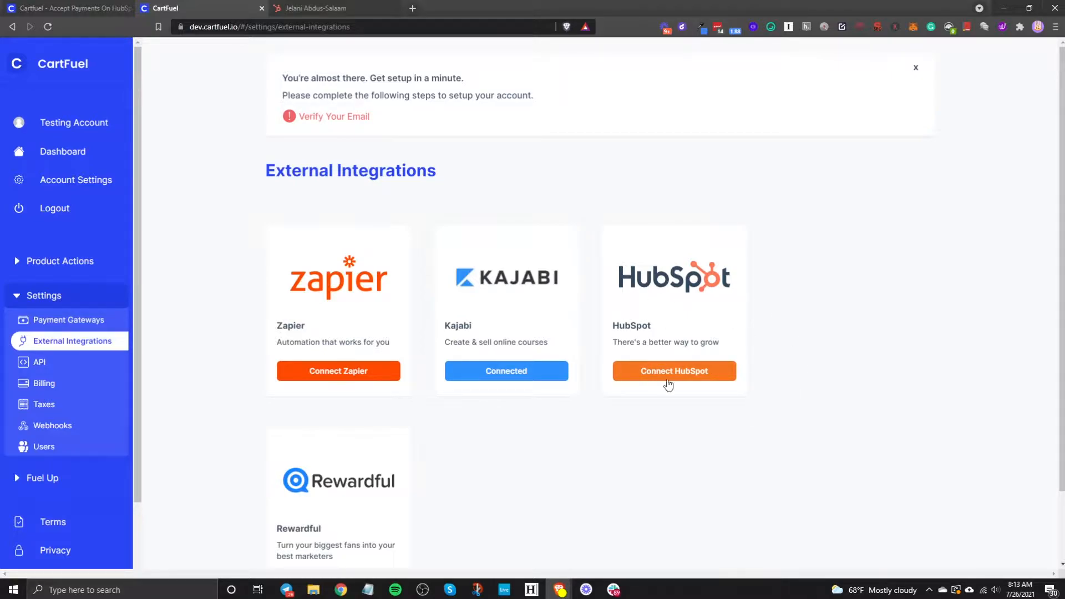
click(696, 381)
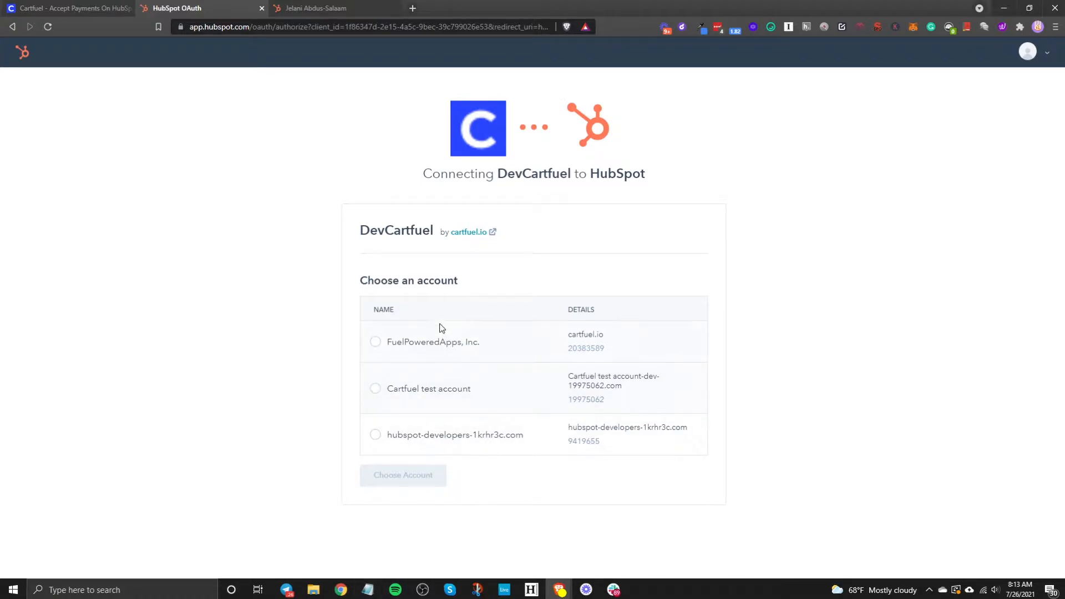
click(16, 28)
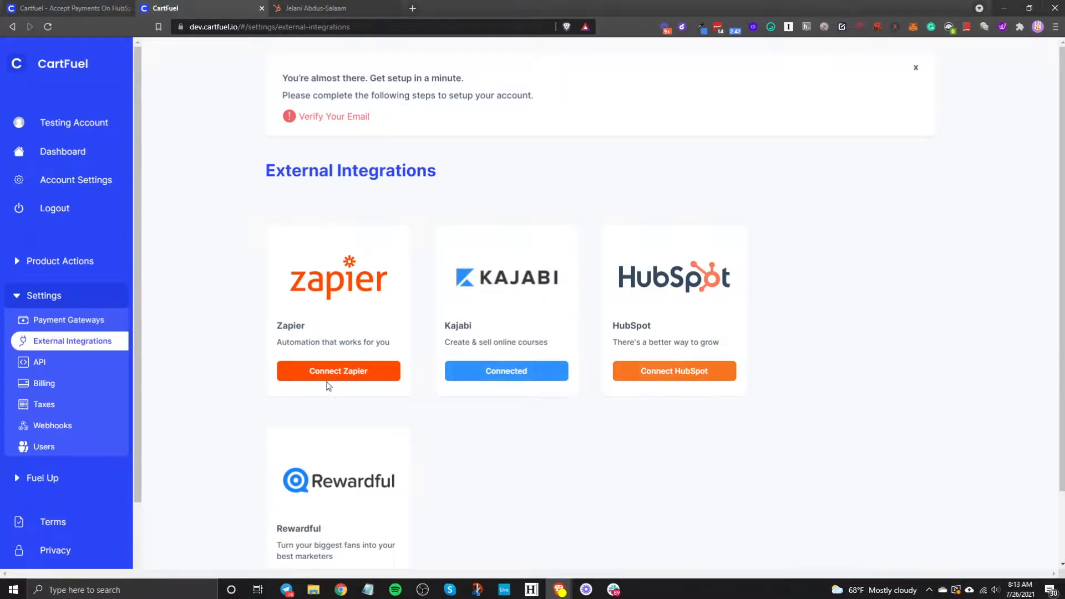
click(42, 296)
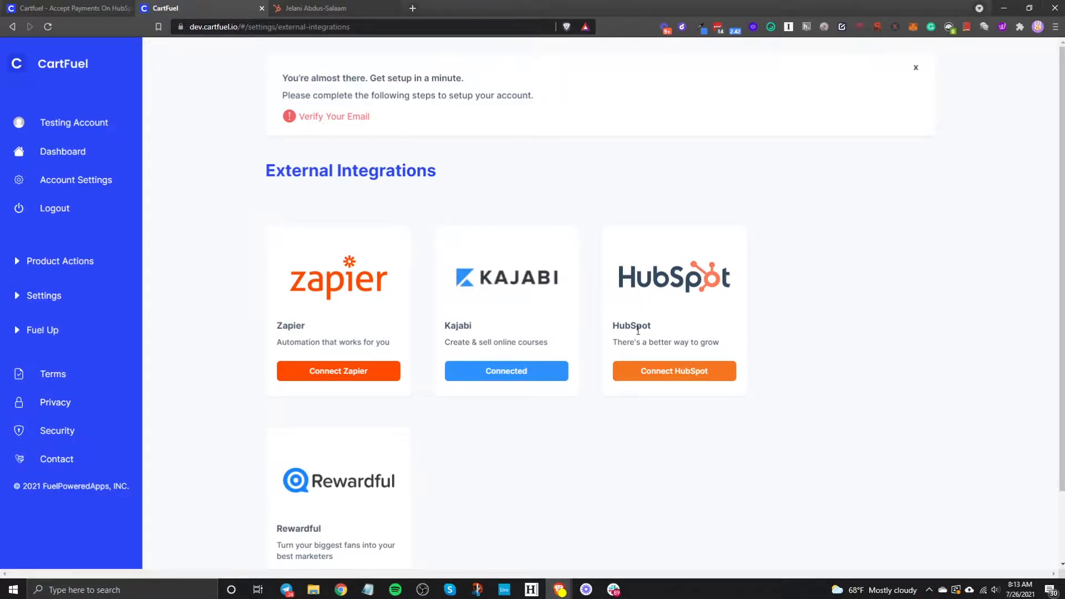
click(51, 270)
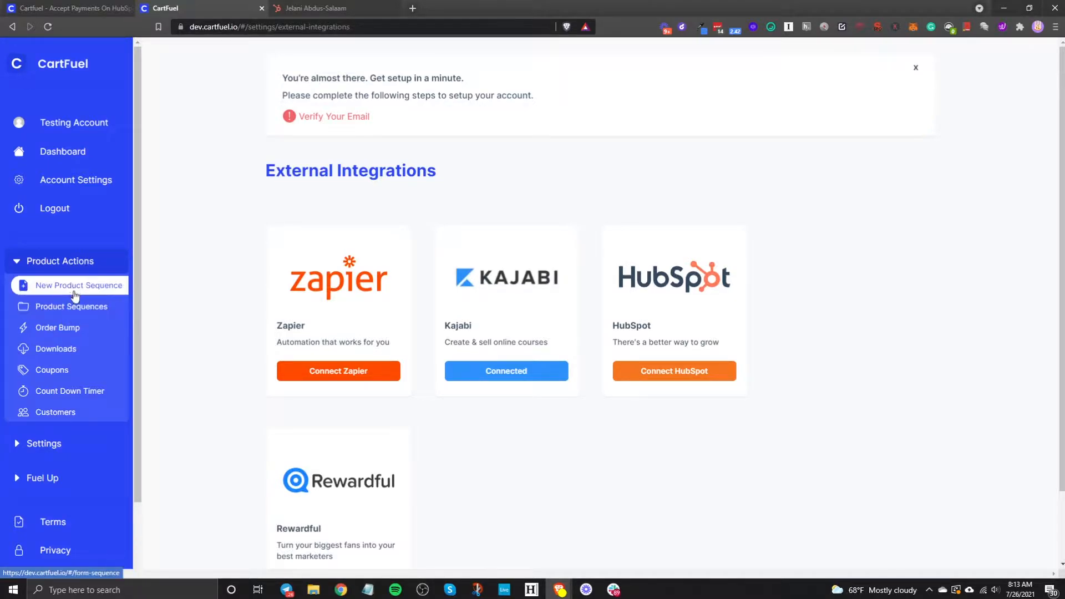
Step: Start a New Product Sequence from Product Actions and scroll through its blank Step 1 form
click(72, 287)
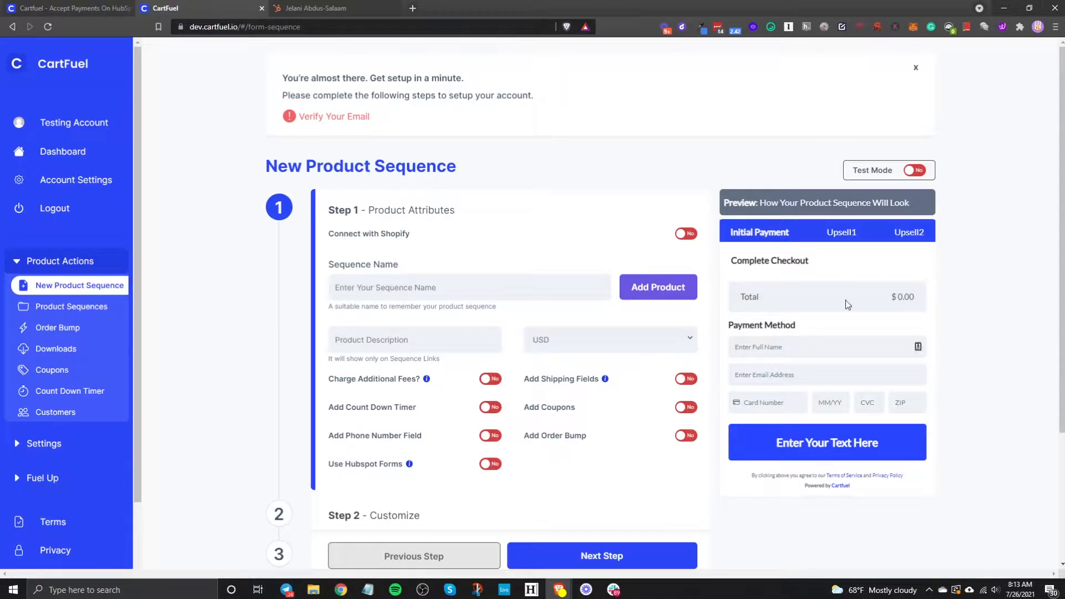
click(333, 8)
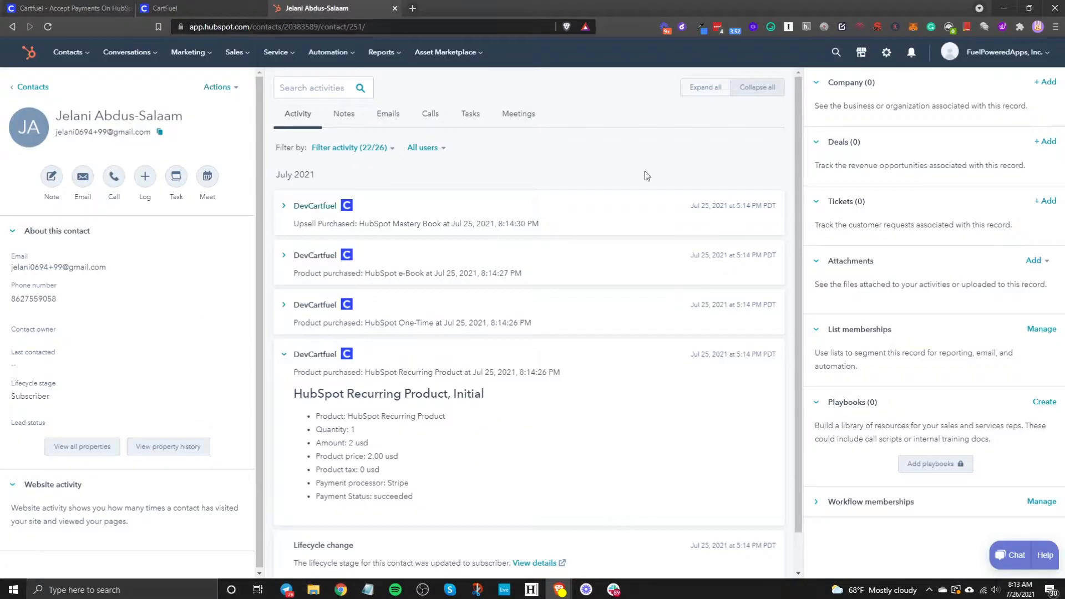
click(177, 8)
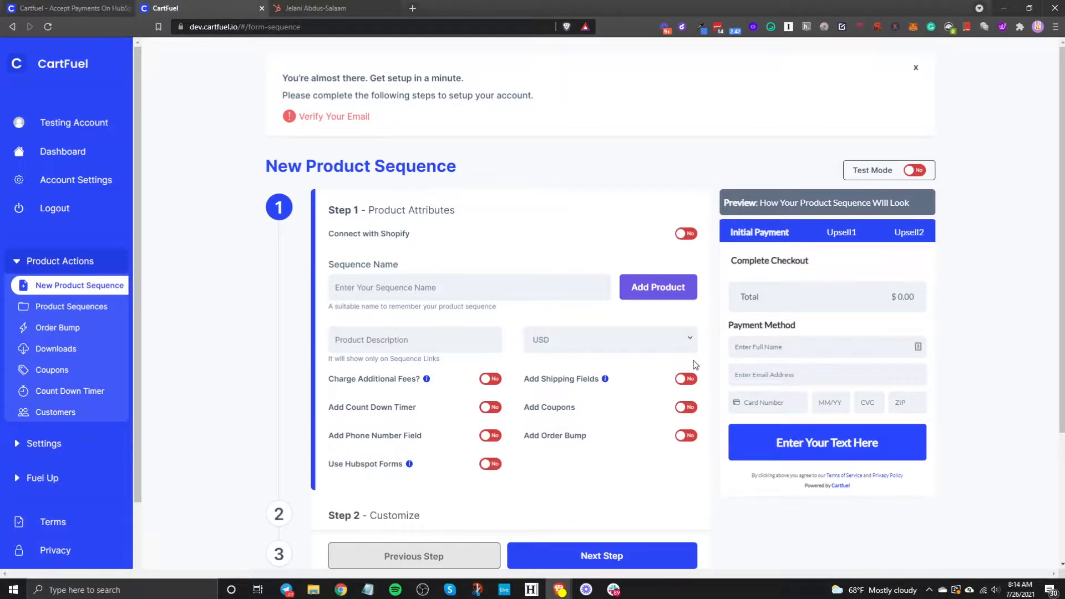
scroll(711, 358, down, 2)
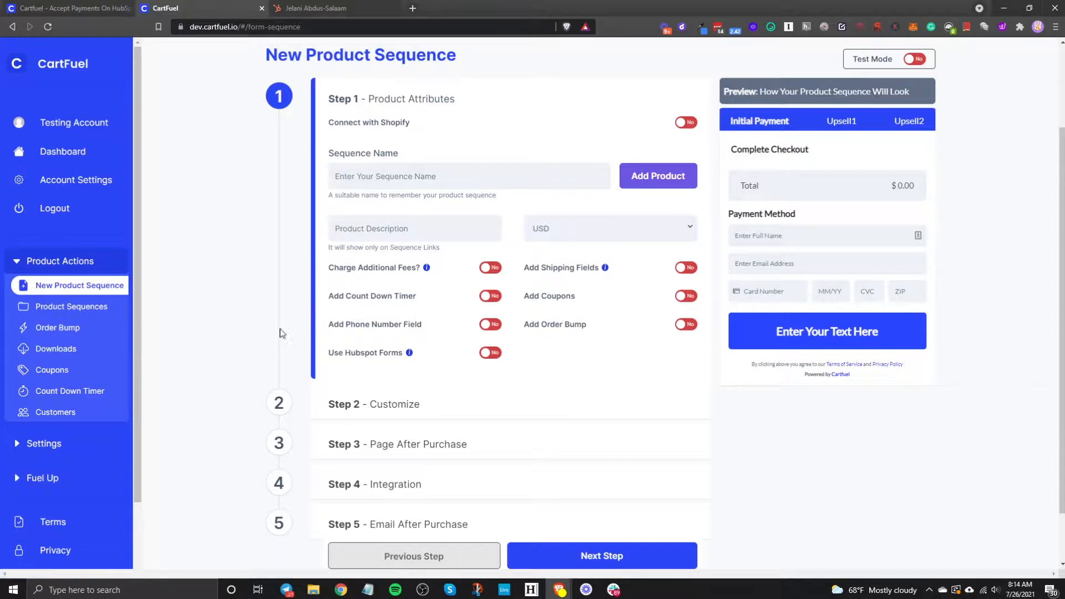
click(40, 316)
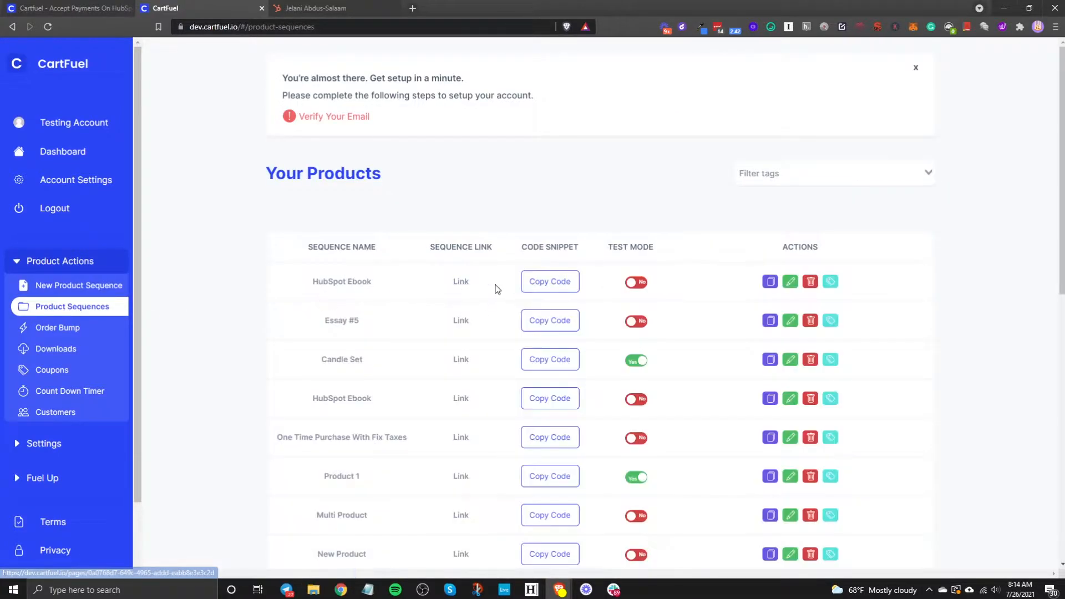
click(460, 282)
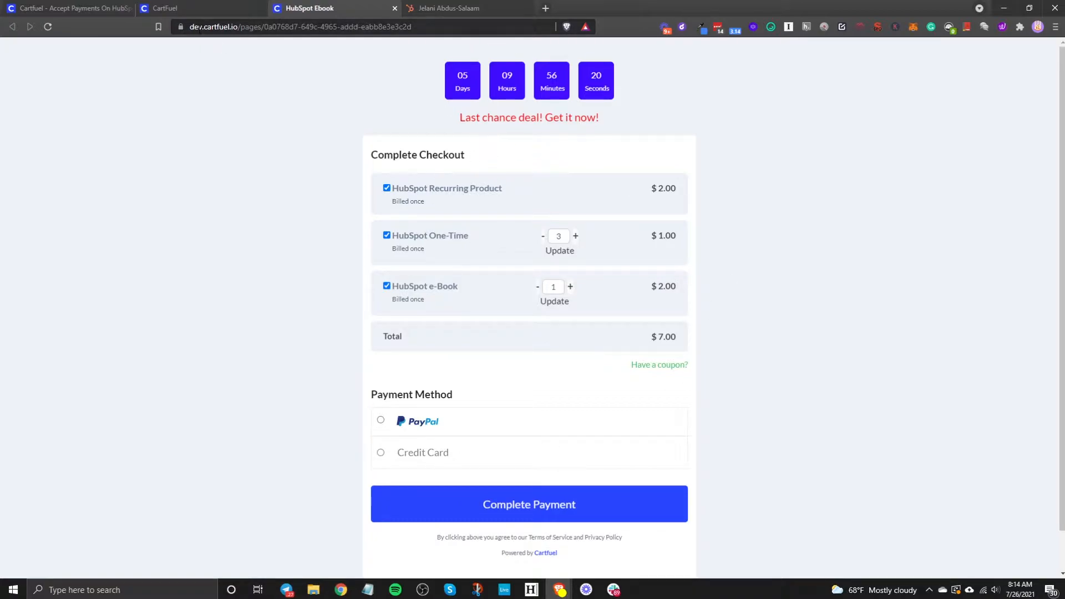
click(404, 458)
scroll(405, 458, down, 4)
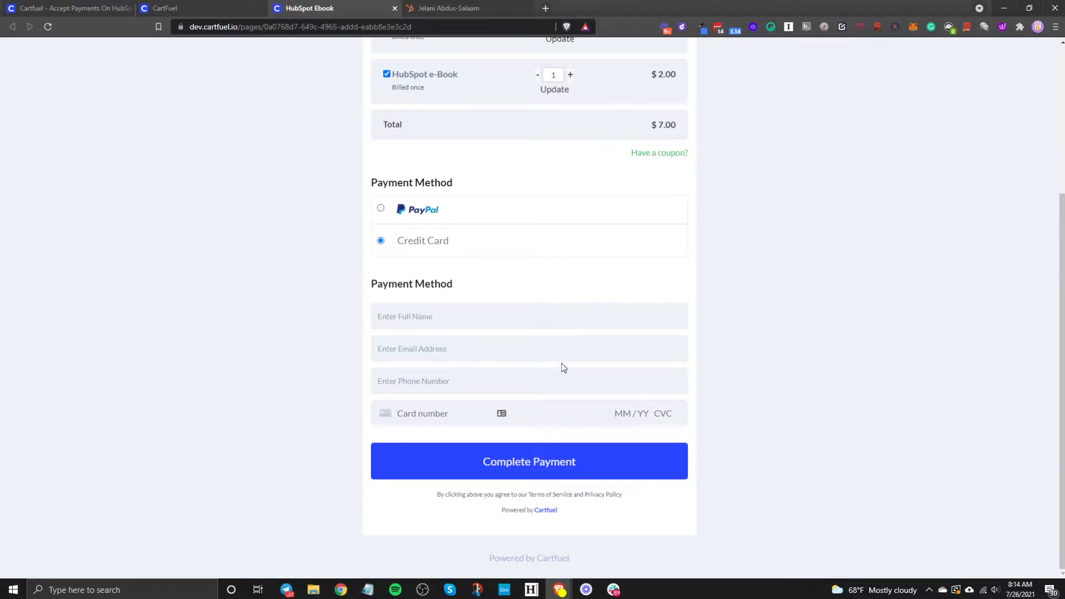
scroll(461, 292, up, 4)
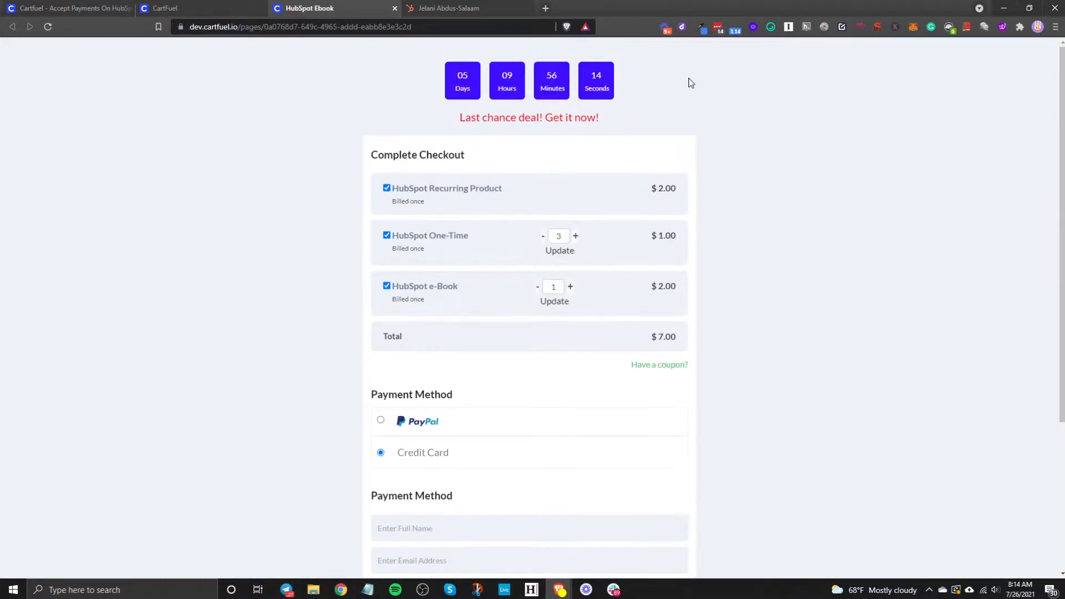
click(394, 9)
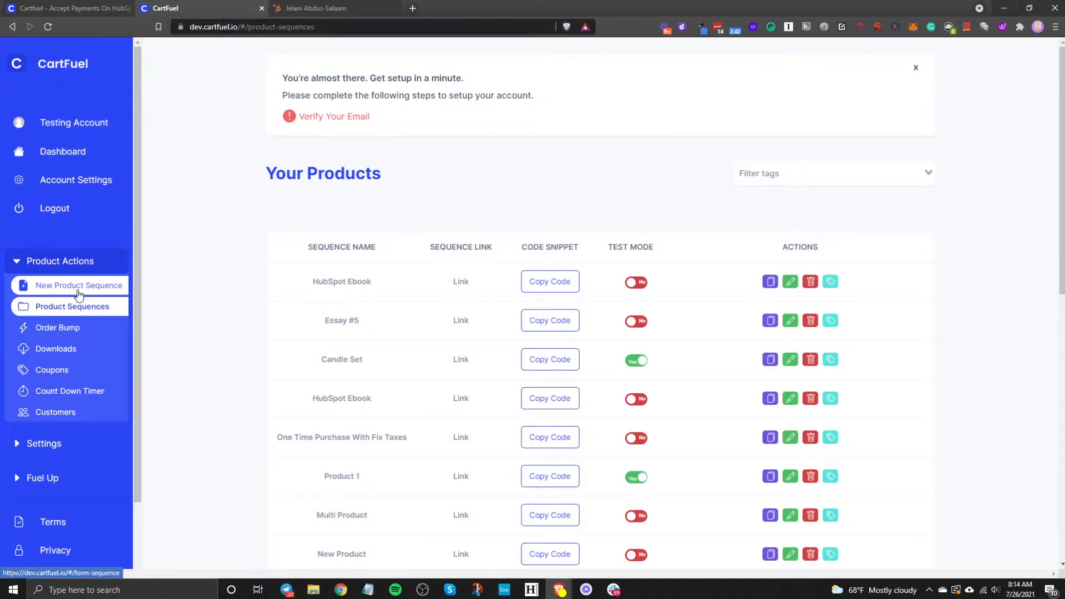
click(57, 289)
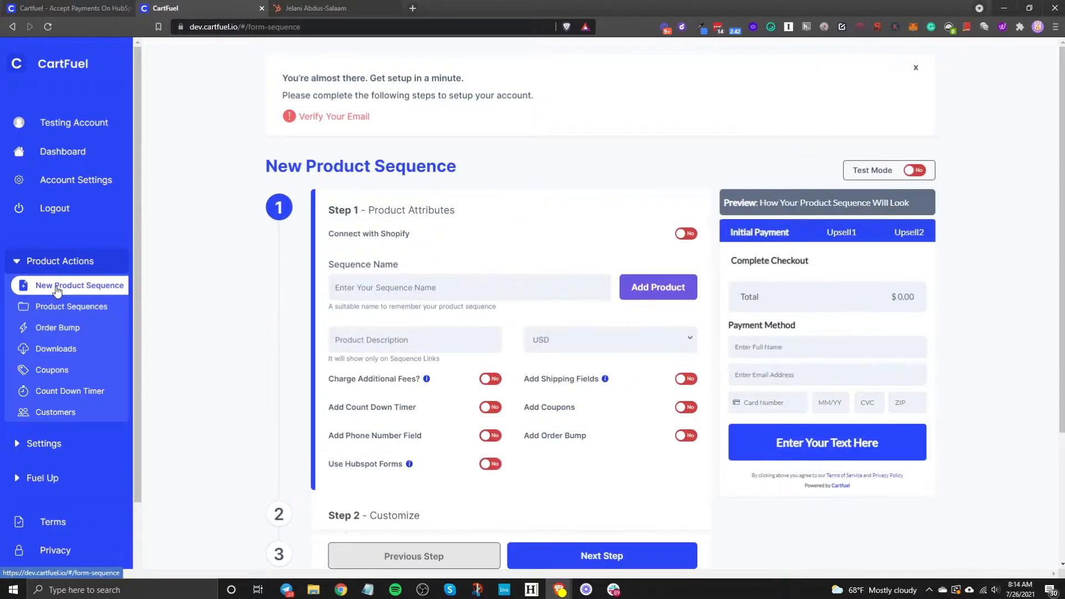
Step: Name the sequence 'HubSpot Test' and add a recurring 'HubSpot eBook' product priced at 5
click(363, 292)
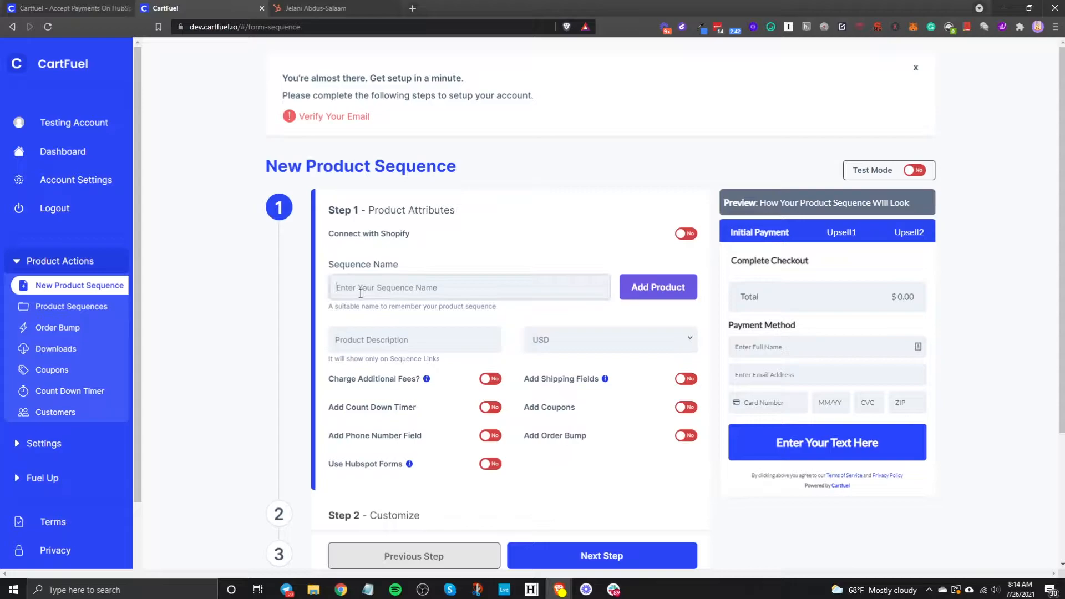
text(HubSpot Test)
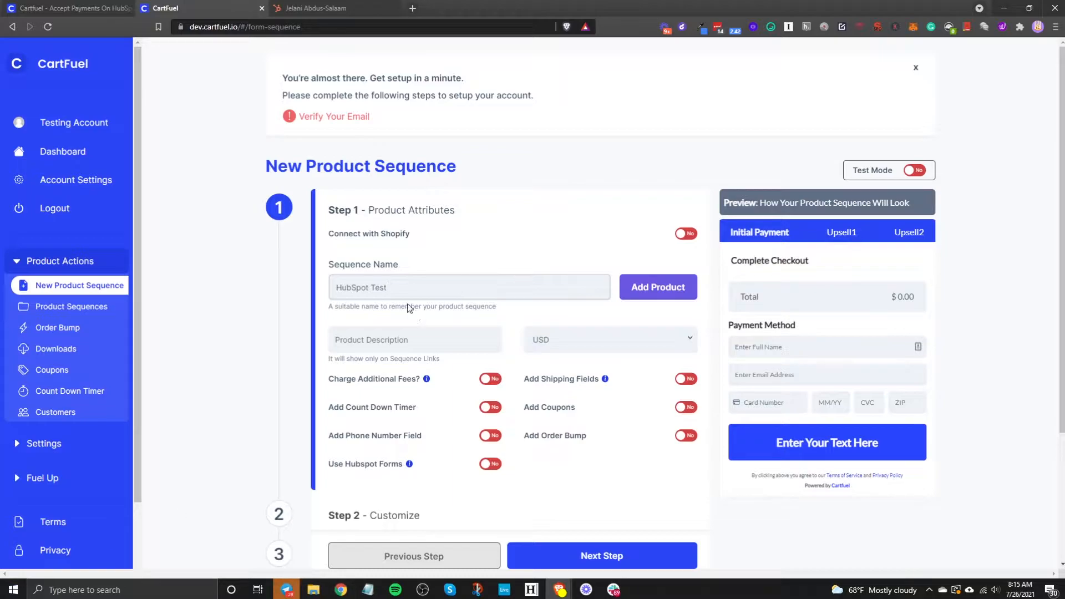
click(643, 288)
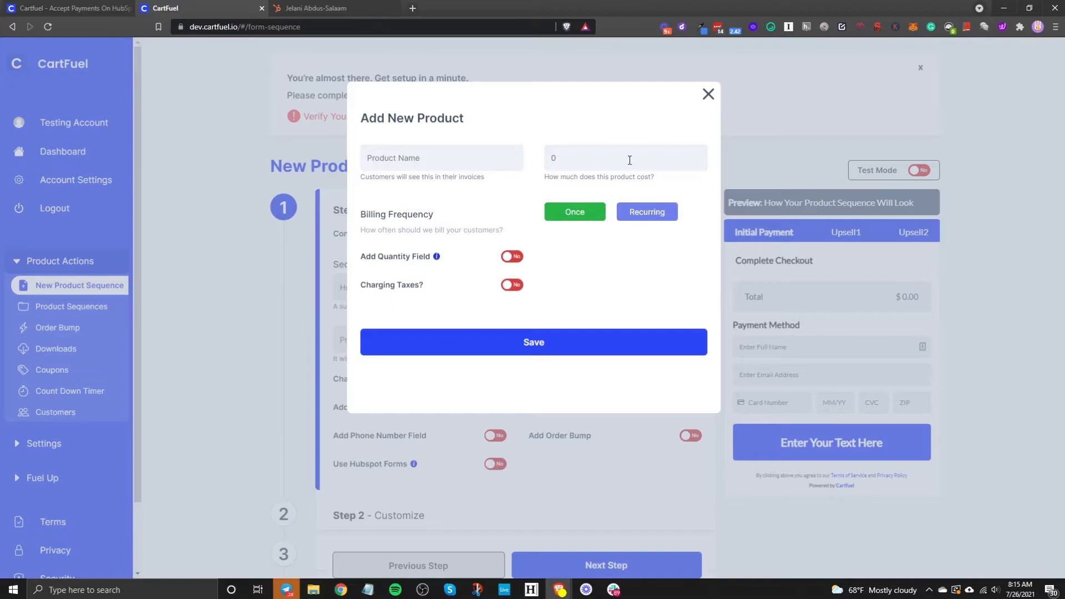
click(462, 161)
text(HubSpot eBook)
key(Tab)
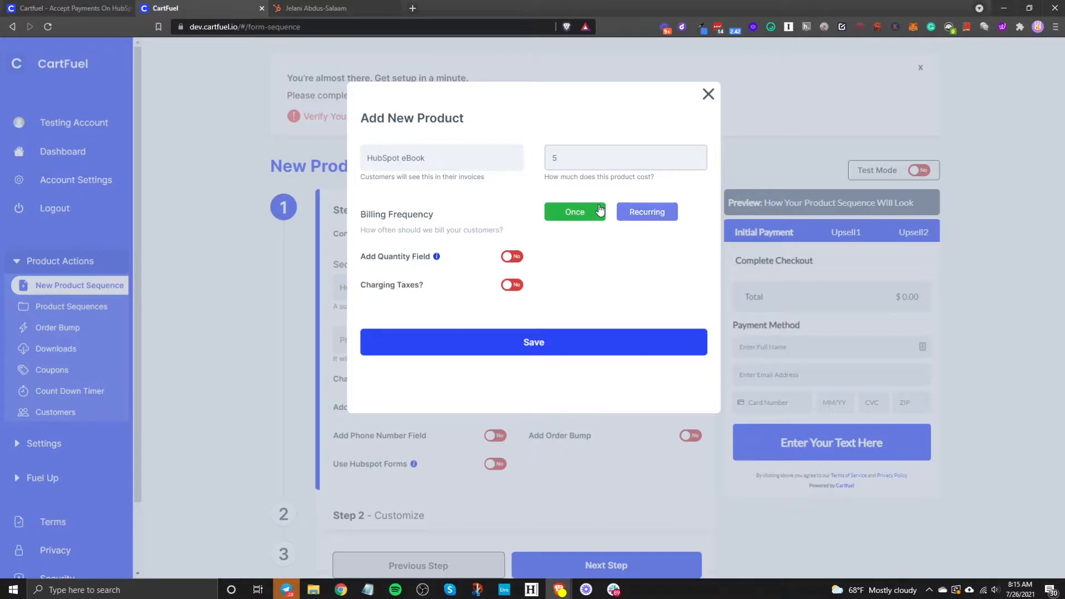
click(629, 214)
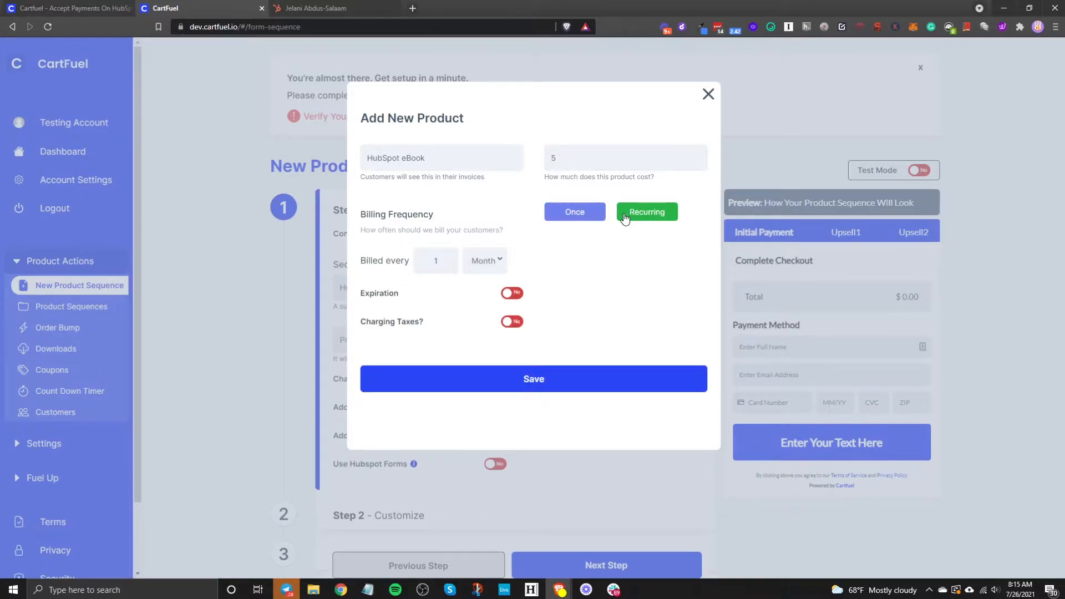
Step: Revert the HubSpot eBook to one-time billing, leaving membership expiration off
click(475, 264)
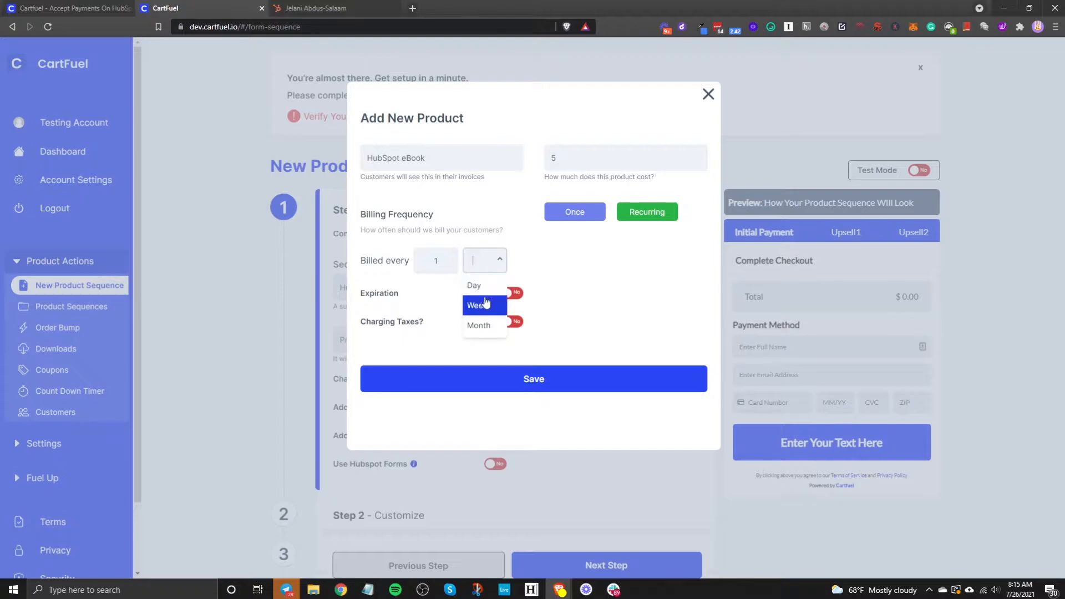
click(586, 266)
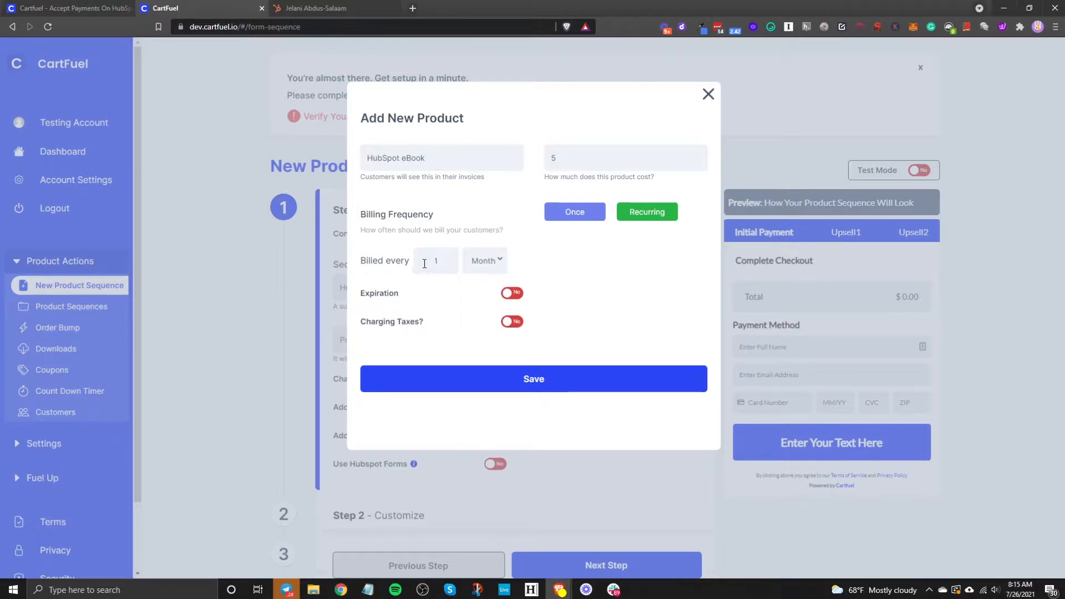
click(511, 300)
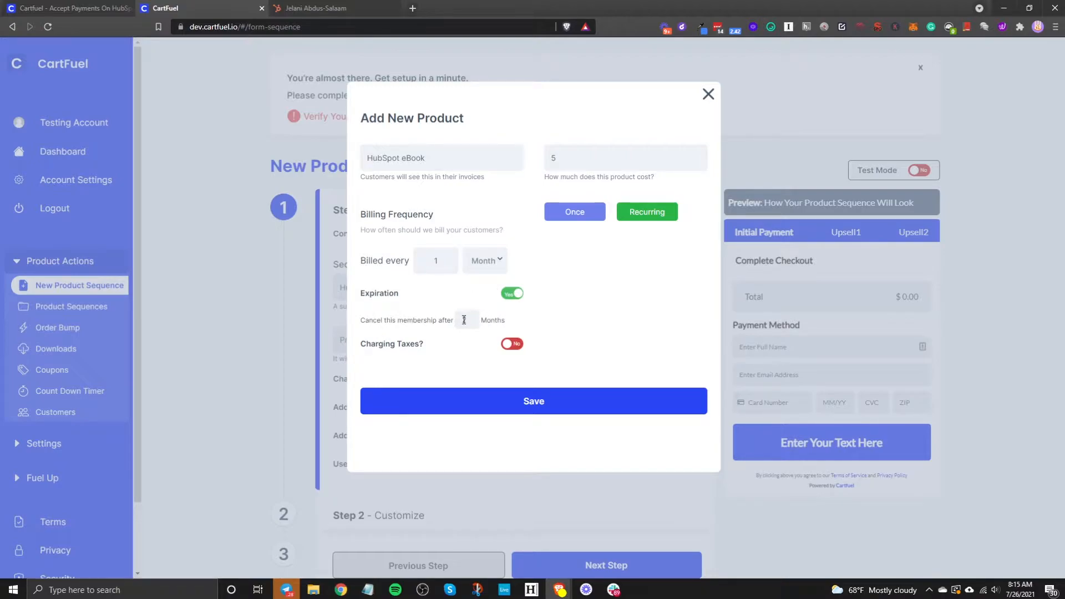
click(510, 300)
click(577, 215)
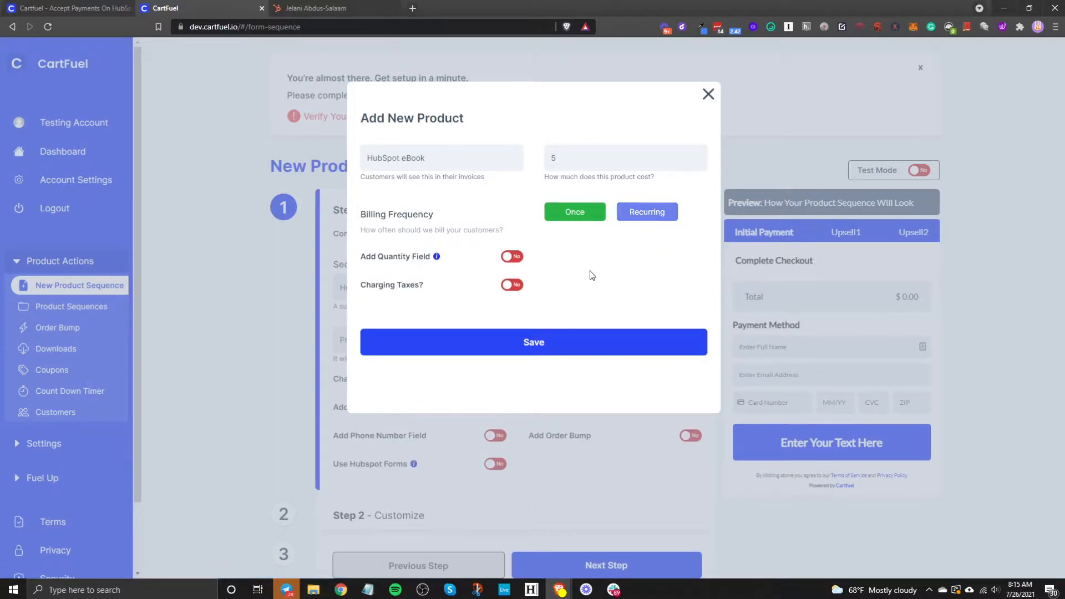
Step: Add a quantity field to the eBook, keep taxes off, and save it
click(508, 259)
click(513, 290)
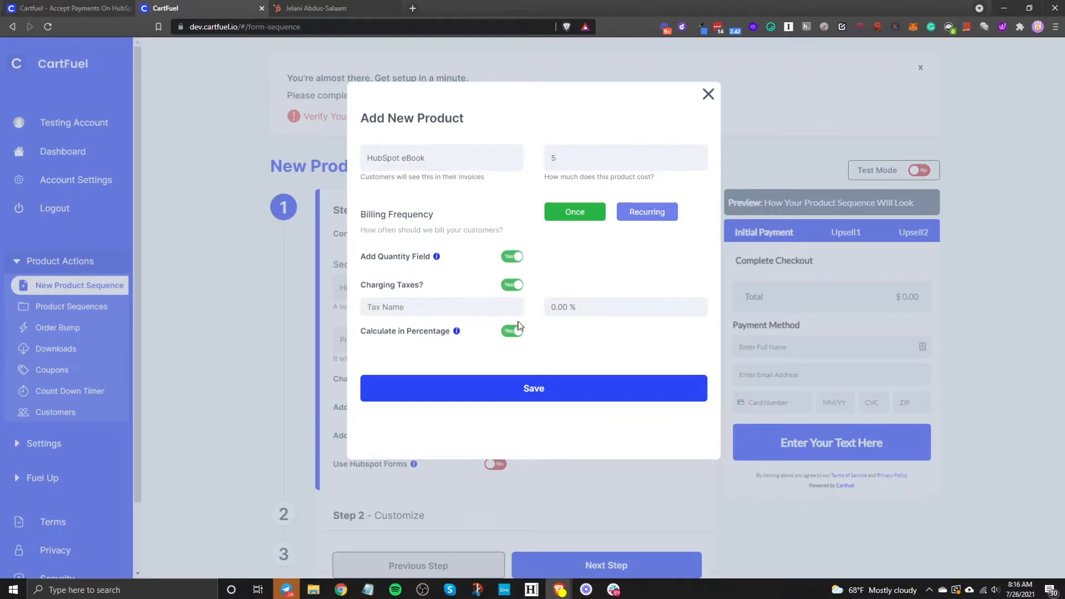
click(511, 286)
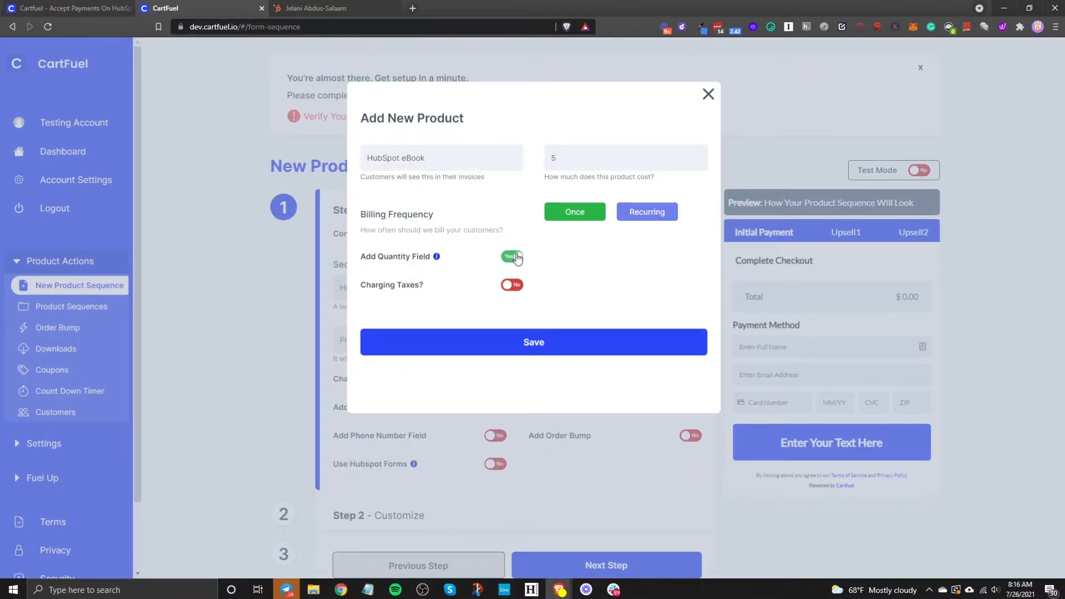
click(551, 343)
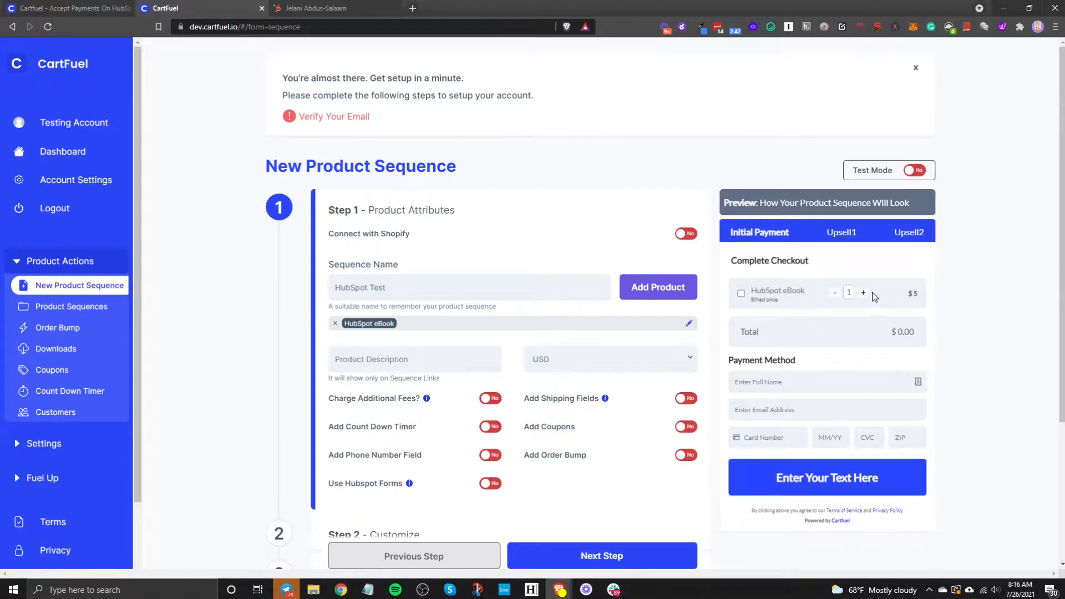
Step: Add and save a 'HubSpot Audiobook' product priced at 7
click(666, 300)
click(426, 152)
text(HubSpot Audiobook)
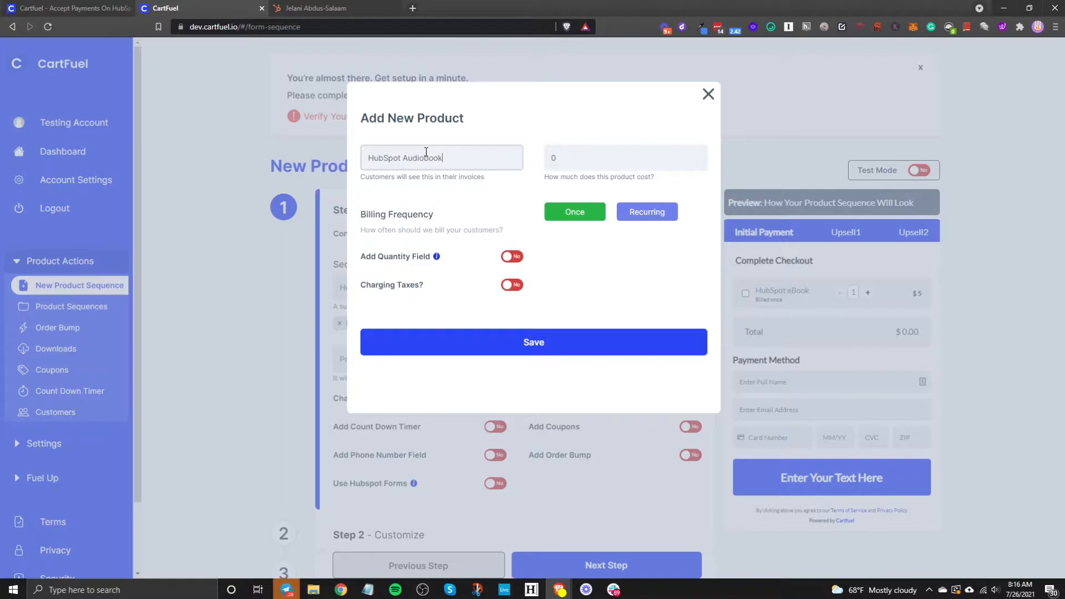
double_click(547, 157)
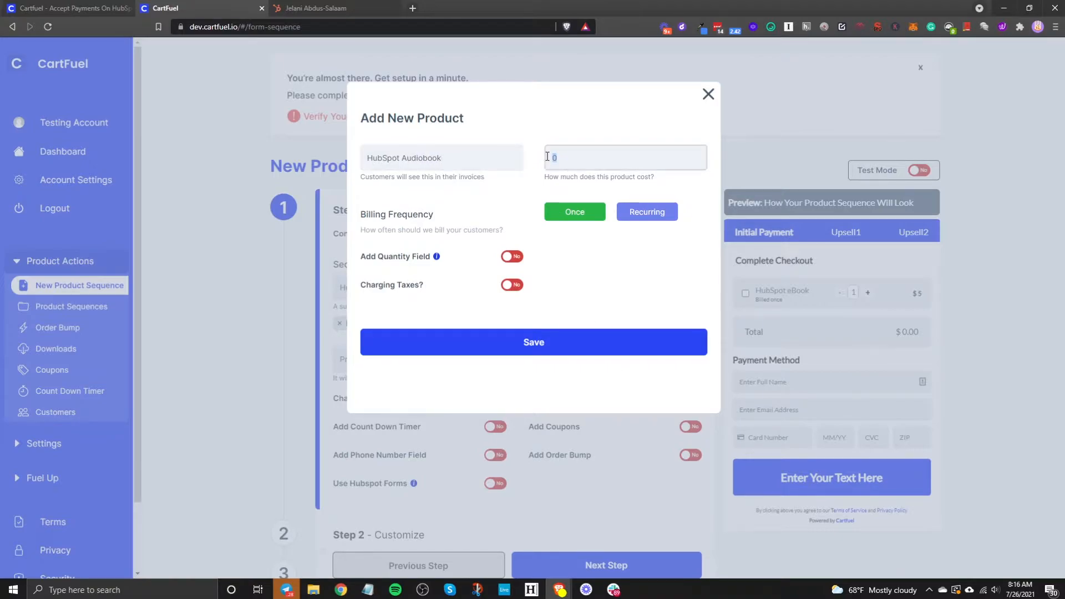
text(7)
click(527, 344)
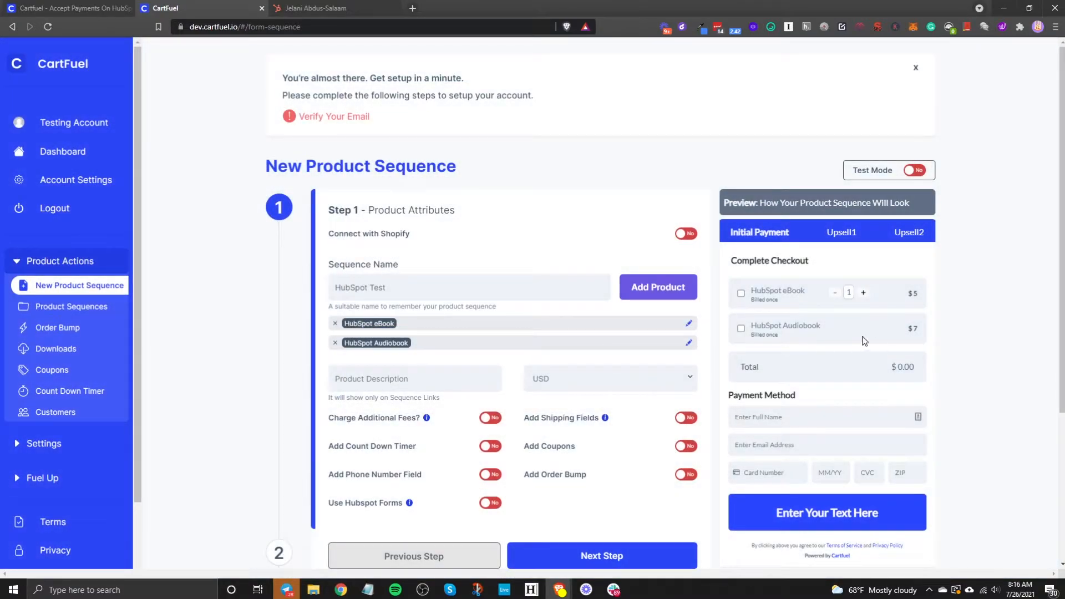
Step: Test checkout totals by ticking and unticking the eBook and Audiobook in the preview
click(740, 328)
click(741, 294)
click(741, 293)
click(741, 330)
click(741, 296)
click(741, 330)
click(741, 294)
click(741, 329)
scroll(390, 407, down, 2)
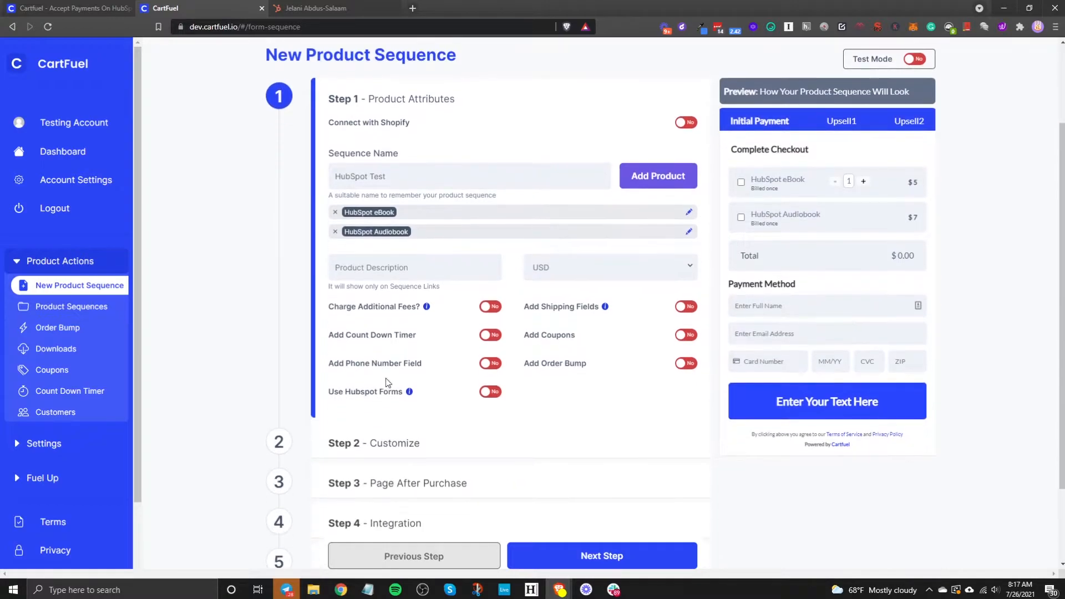
click(359, 272)
click(530, 267)
click(294, 302)
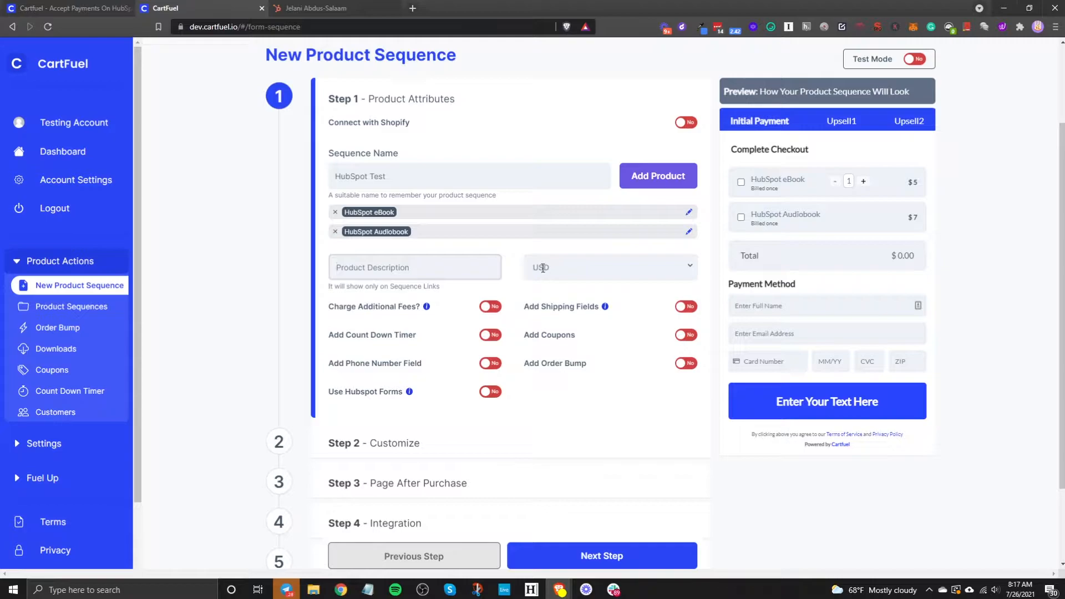
click(563, 277)
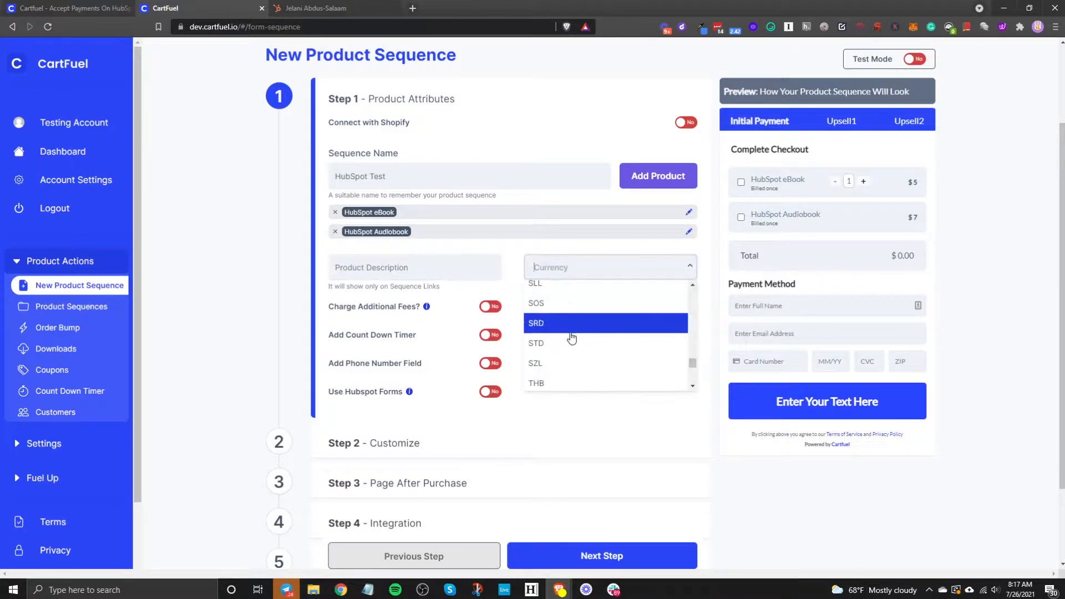
click(510, 257)
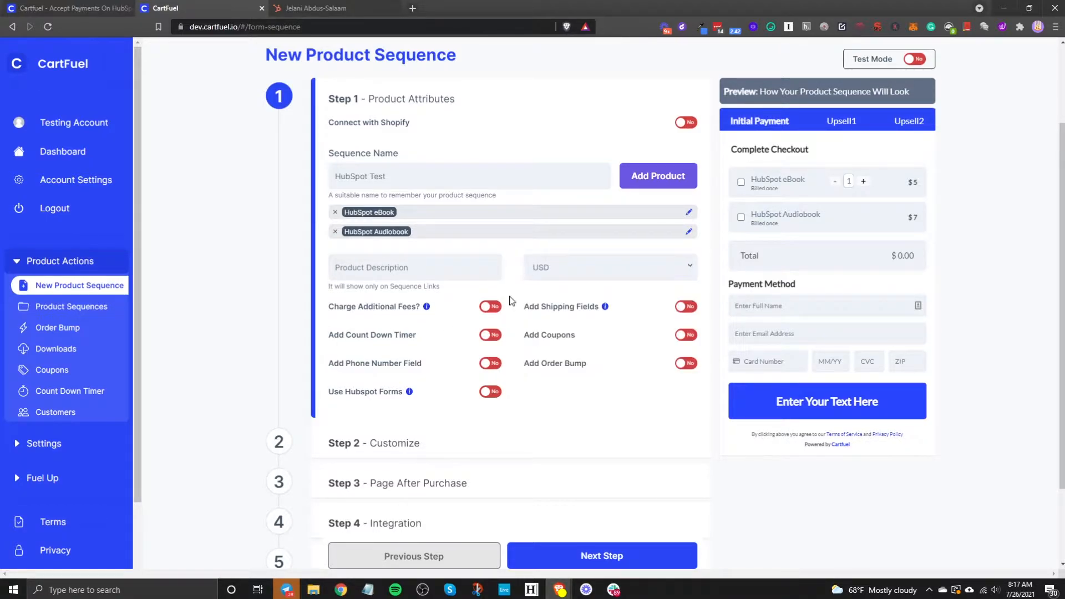
click(491, 308)
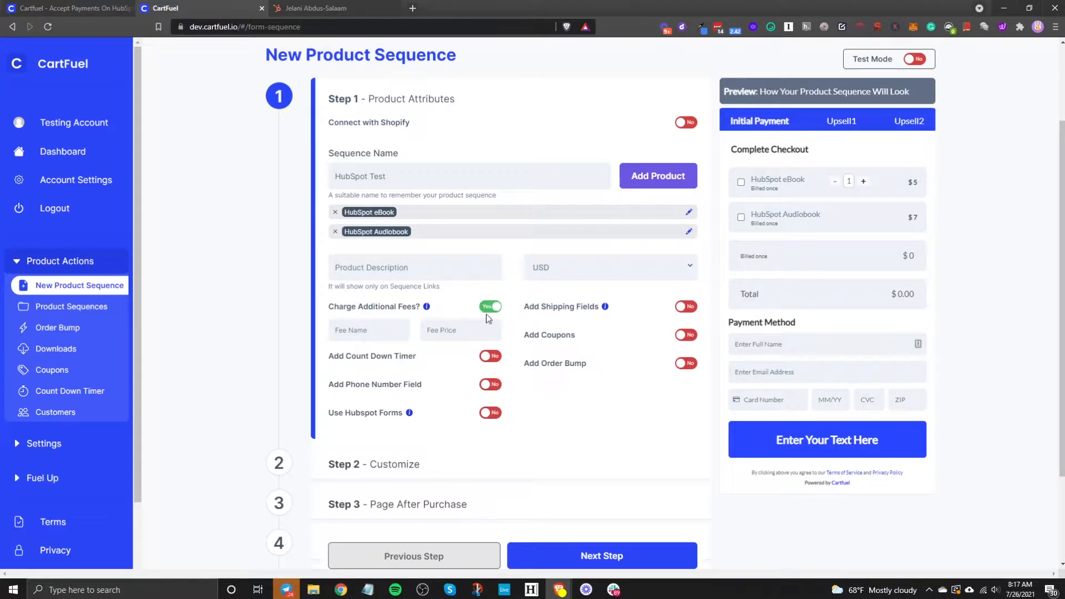
click(489, 308)
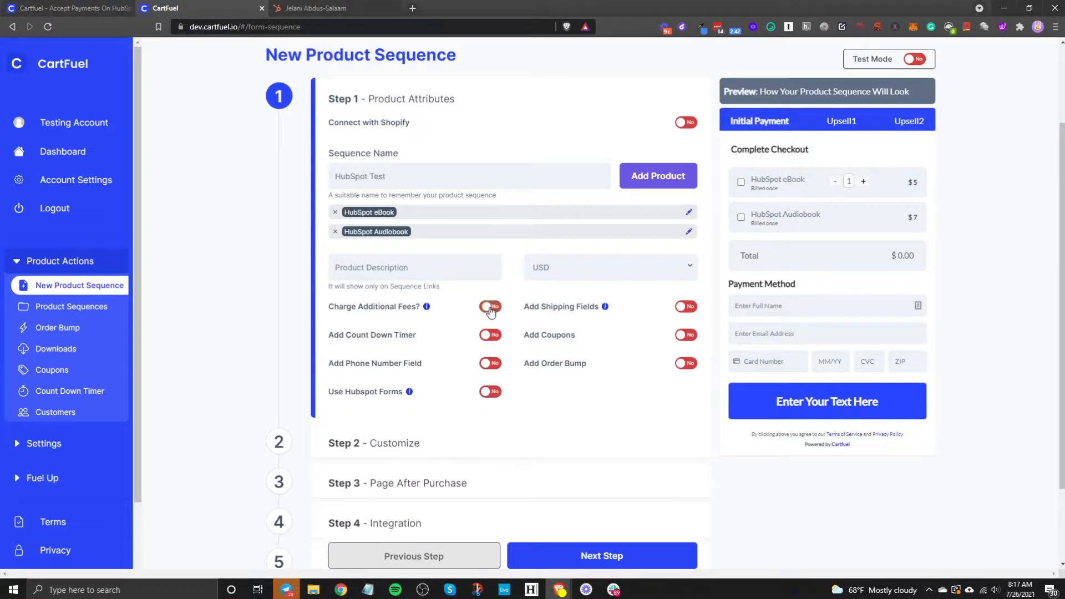
click(680, 308)
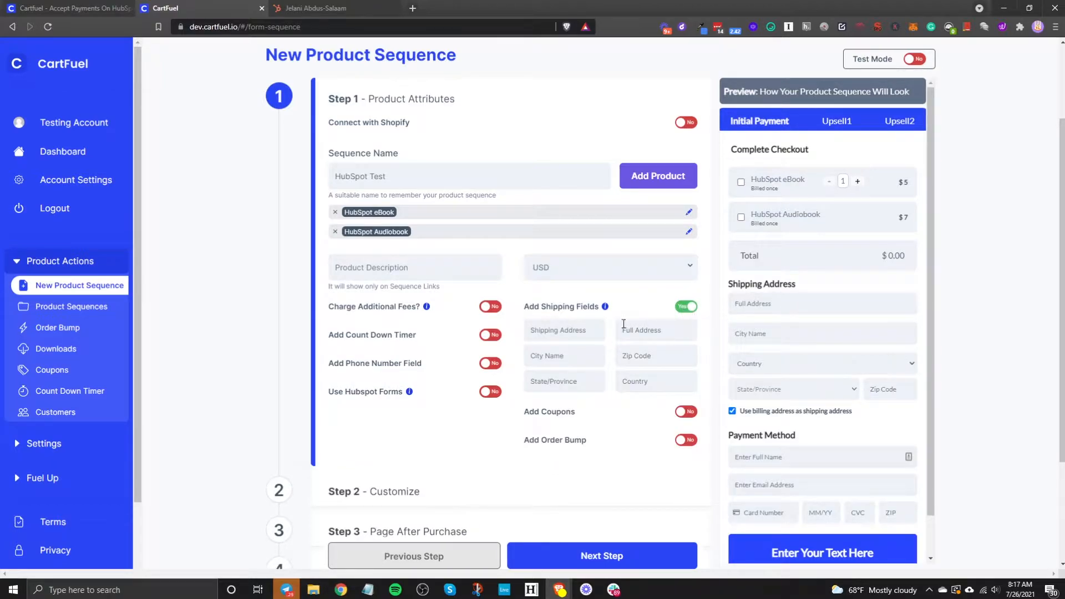
click(690, 308)
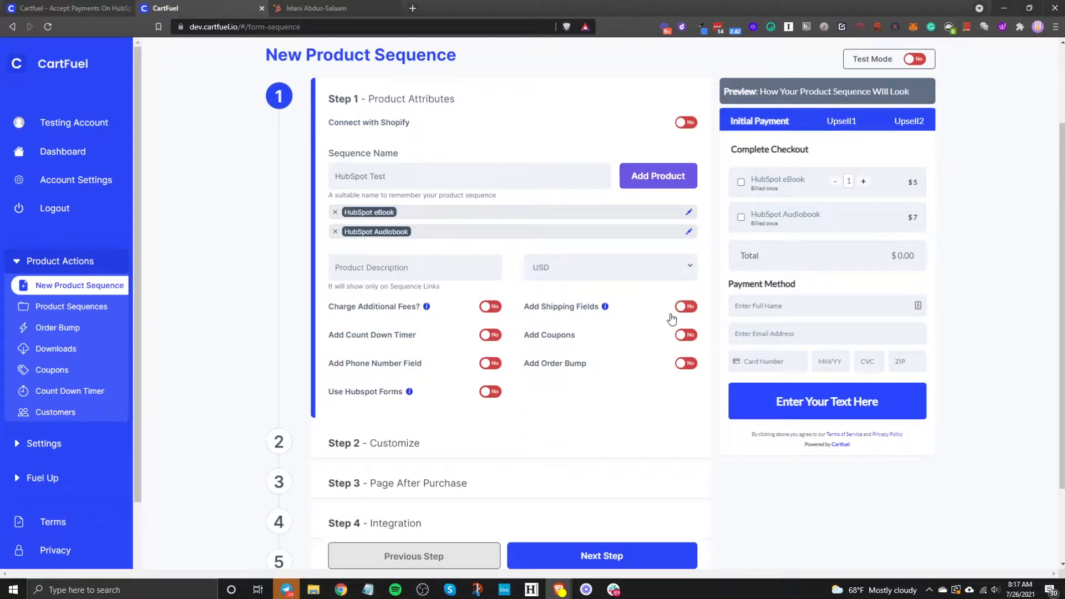
click(491, 336)
click(492, 336)
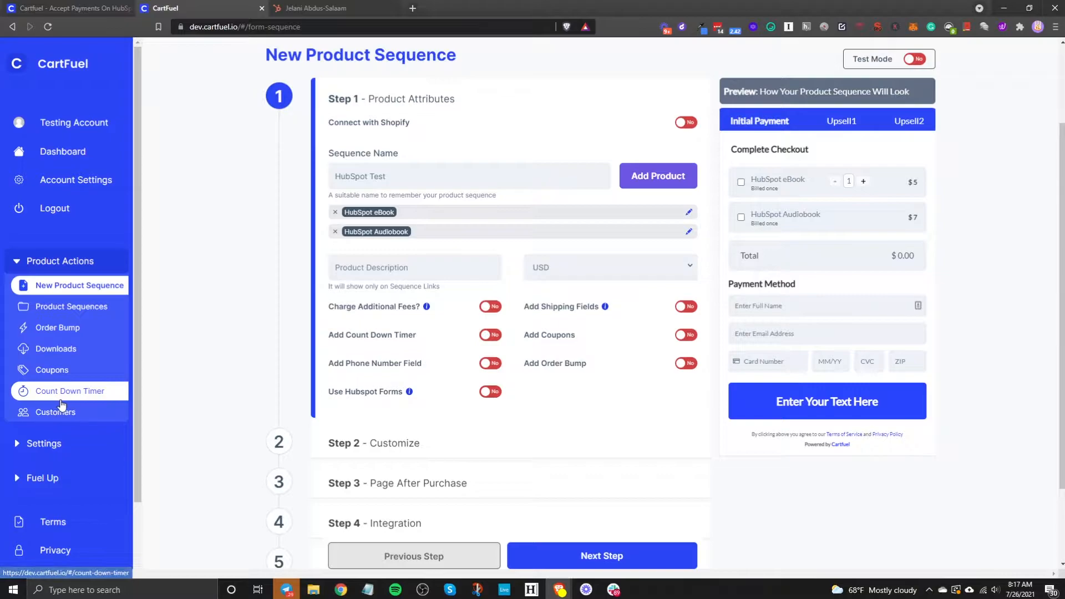
click(492, 337)
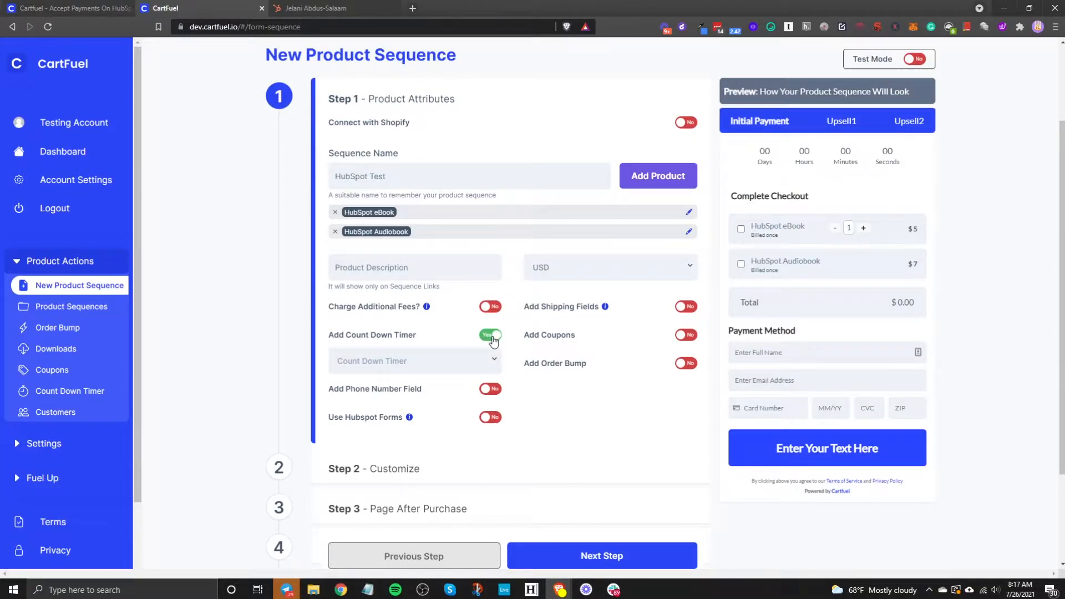
click(492, 336)
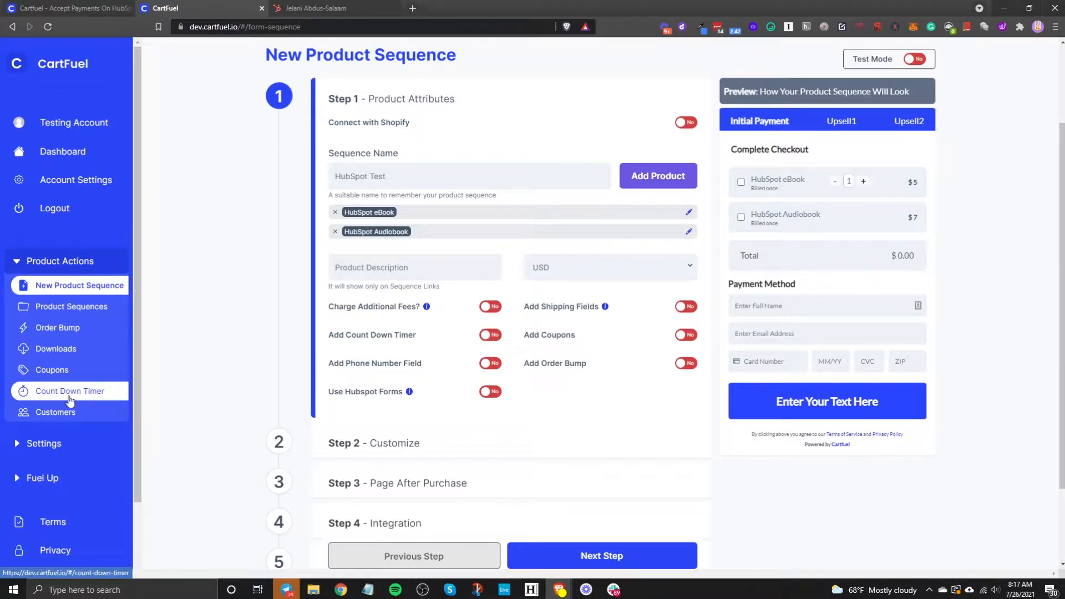
Step: Turn on Add Phone Number Field, leaving Use Hubspot Forms off after trying it
click(491, 364)
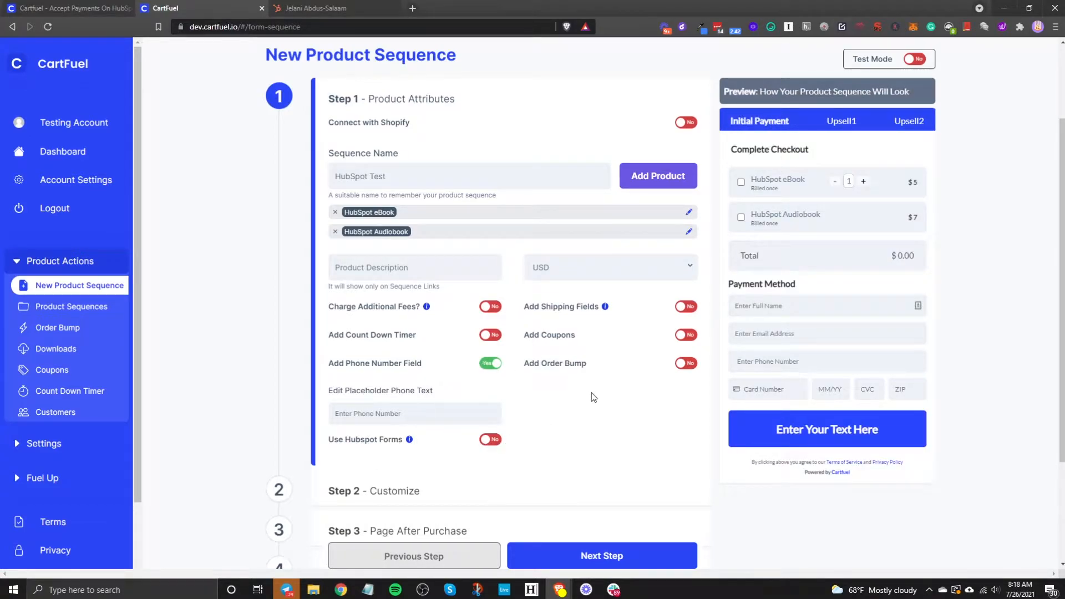
click(490, 441)
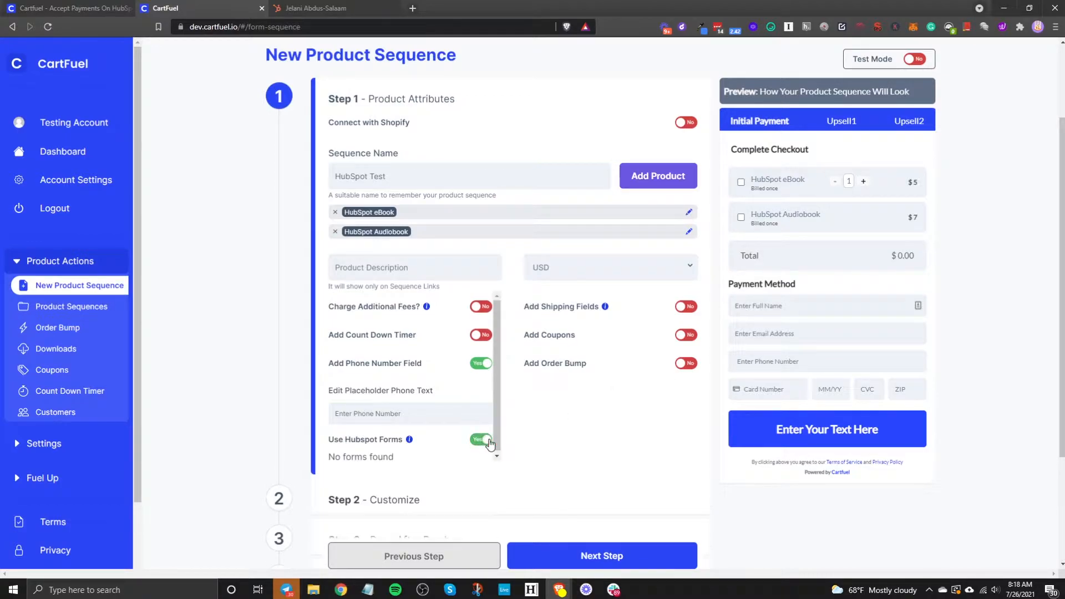
click(481, 440)
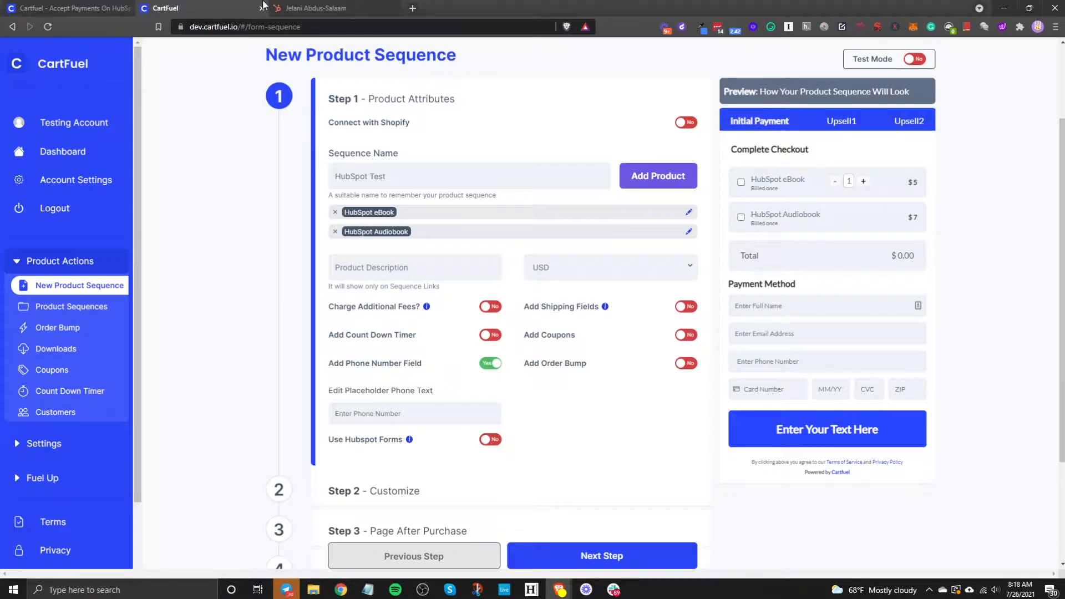
click(488, 444)
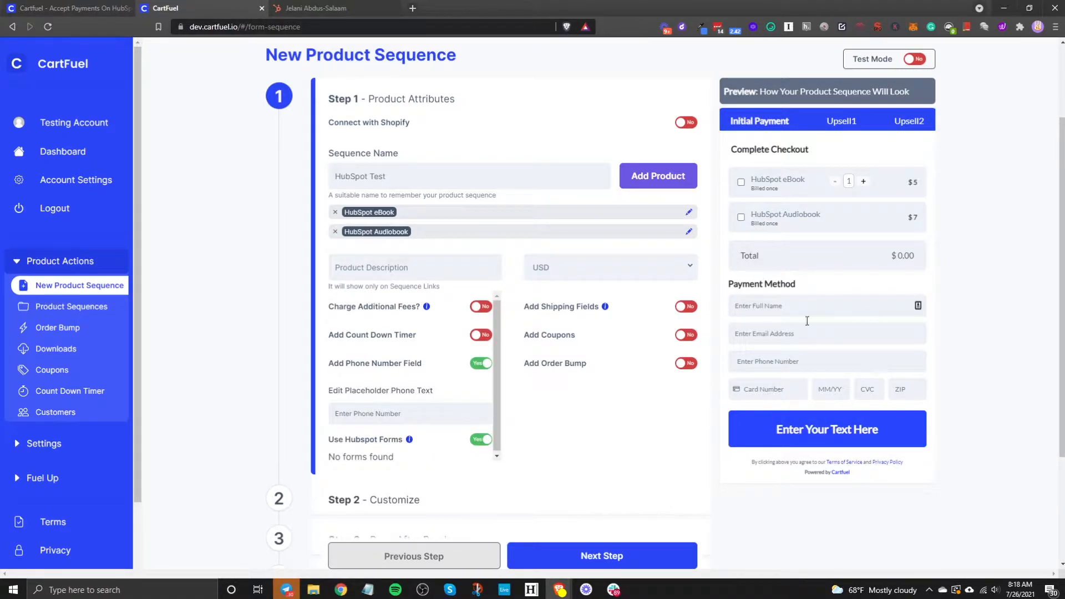
click(485, 442)
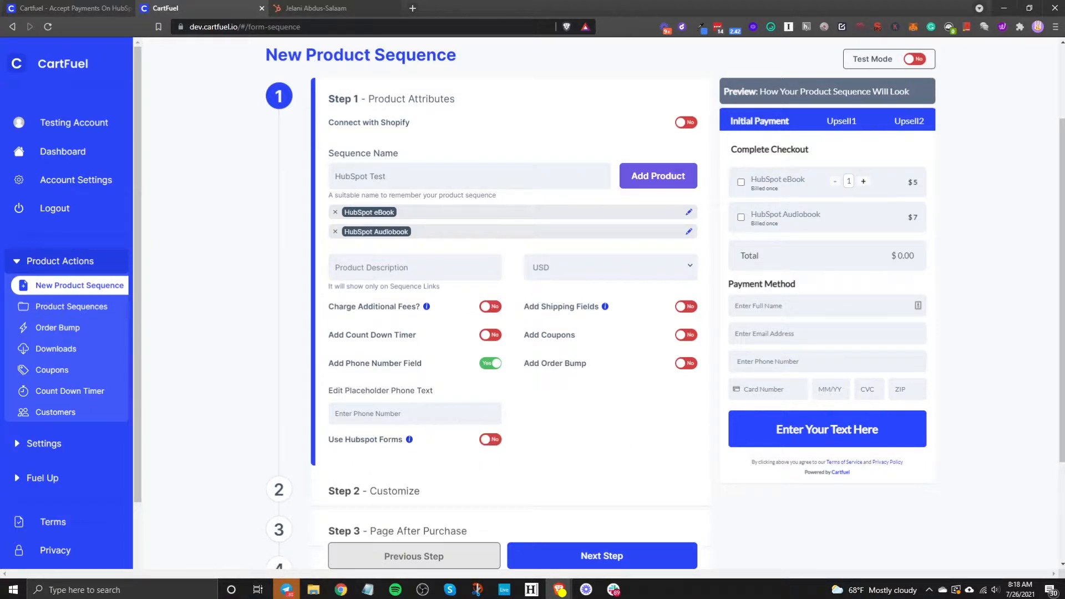
Step: Look through HubSpot's Marketing menu, then return to the CartFuel sequence
click(316, 8)
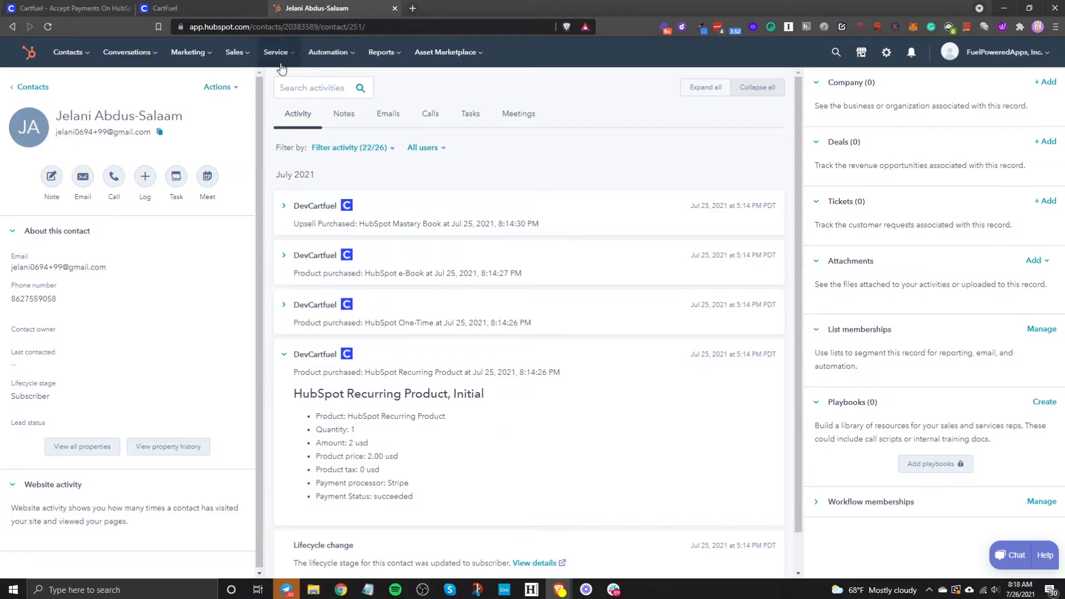
click(196, 59)
mouse_move(270, 266)
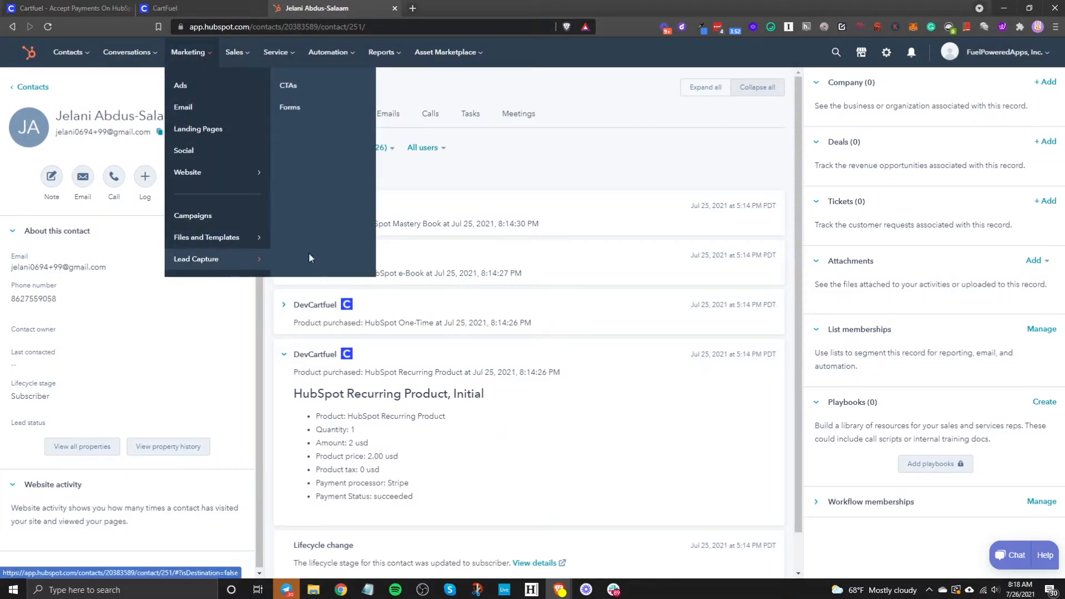
click(193, 12)
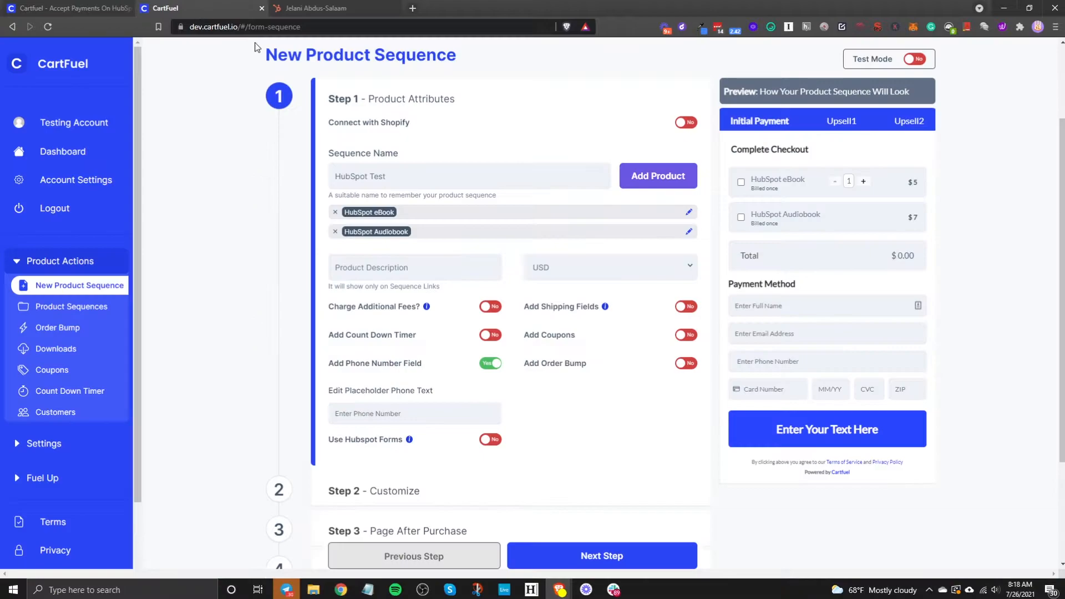
Step: Add the 'Bump' order bump and test accepting and declining it in the preview
click(686, 364)
click(673, 385)
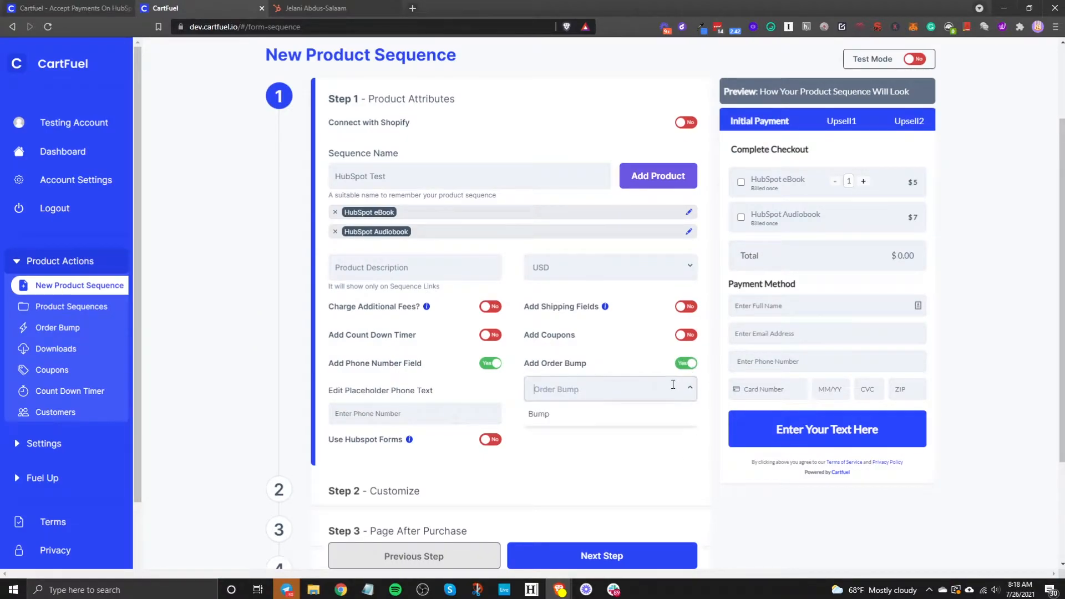
click(649, 414)
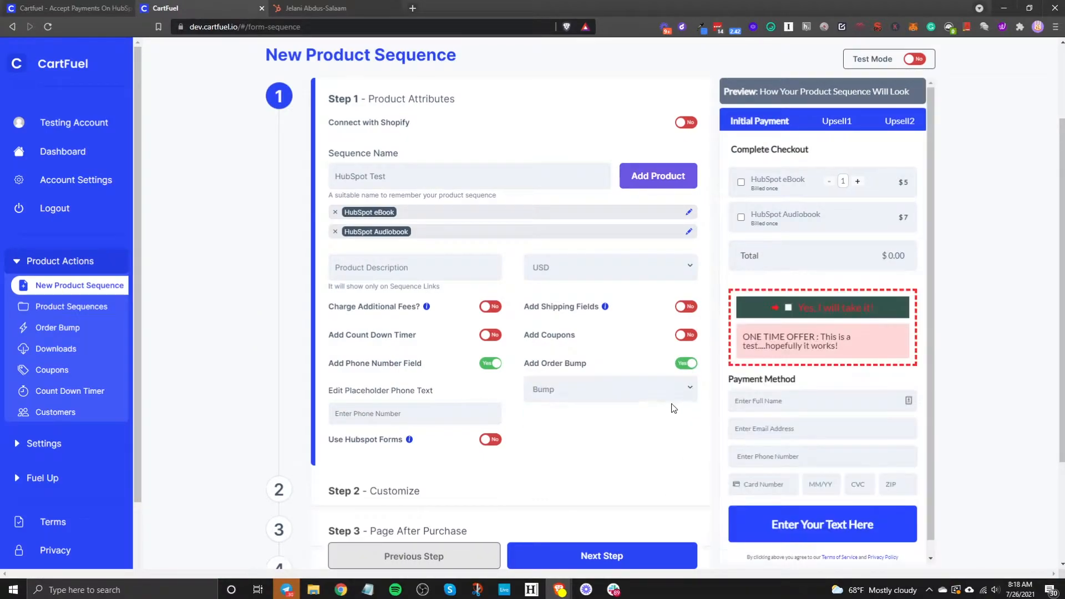
click(789, 307)
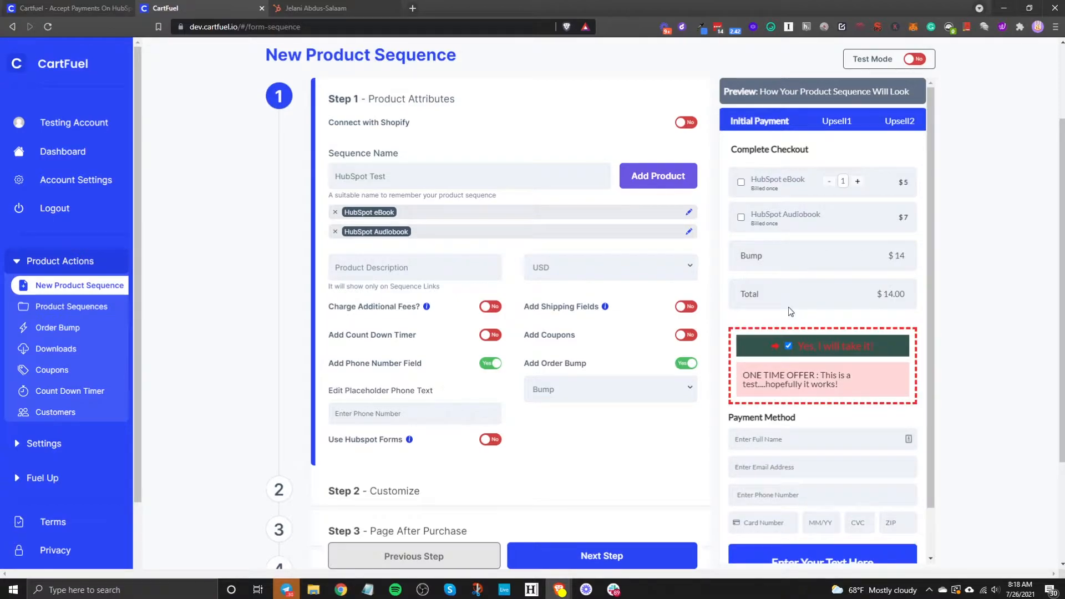
click(788, 347)
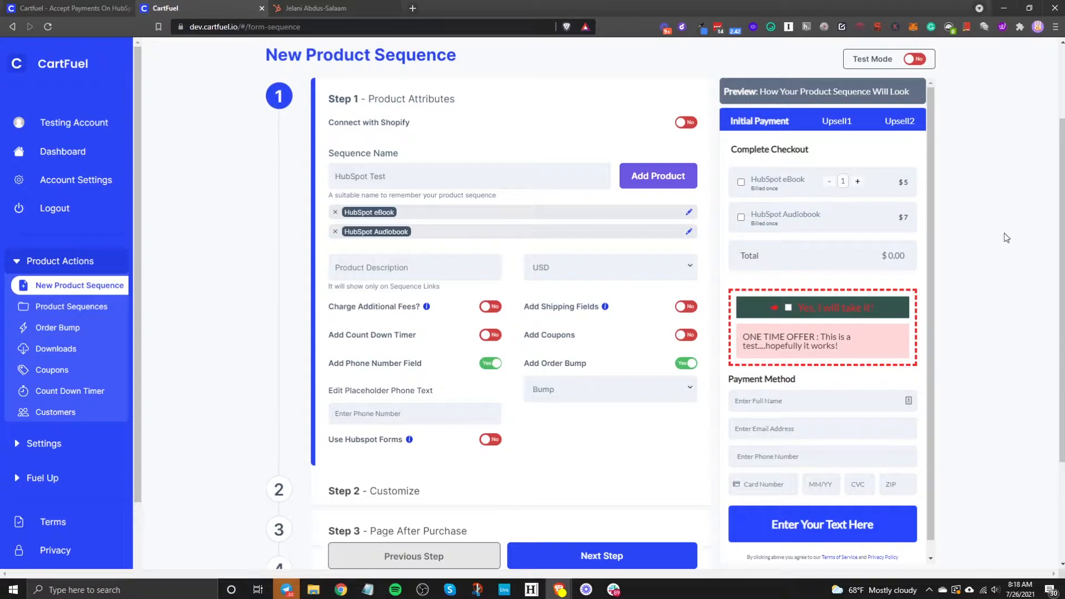
click(741, 219)
click(788, 308)
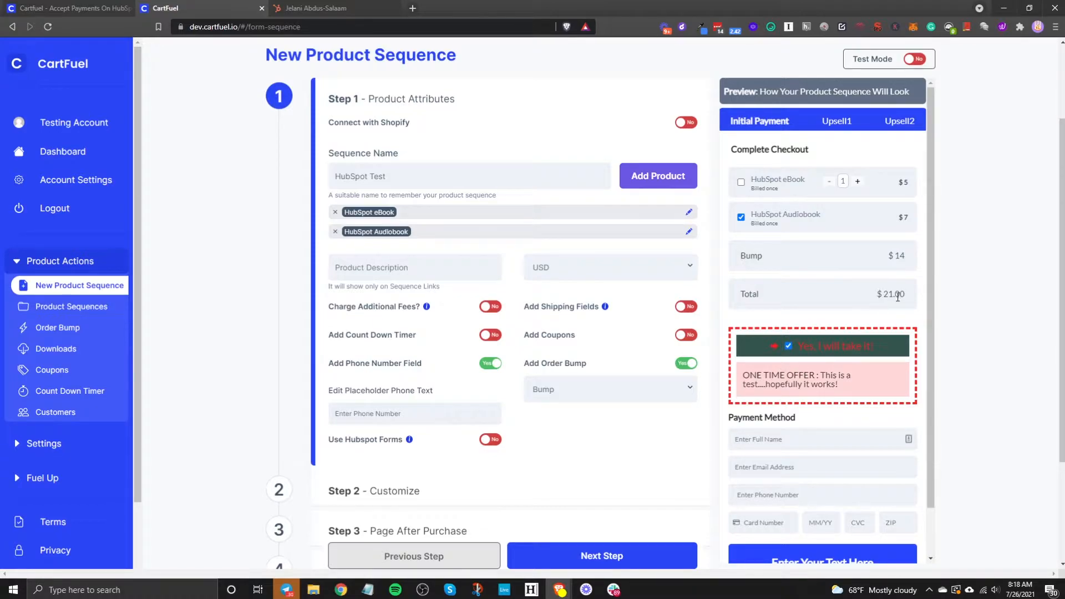
Step: Turn the order bump off, untick HubSpot Audiobook, and go to Step 2 - Customize
scroll(791, 345, down, 1)
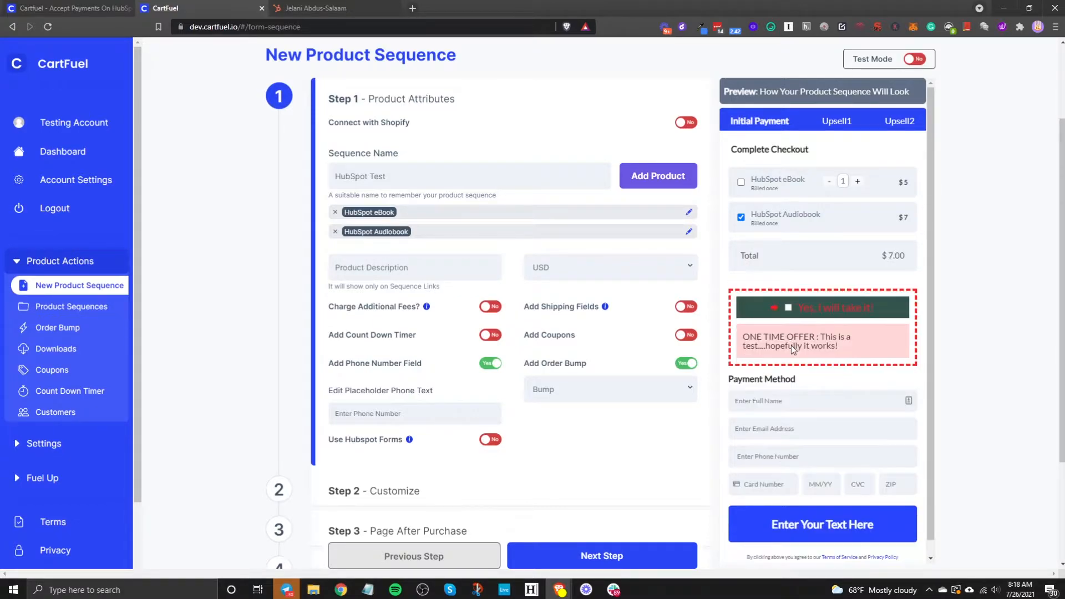
click(686, 363)
click(741, 217)
scroll(666, 399, down, 2)
scroll(616, 443, down, 1)
click(613, 507)
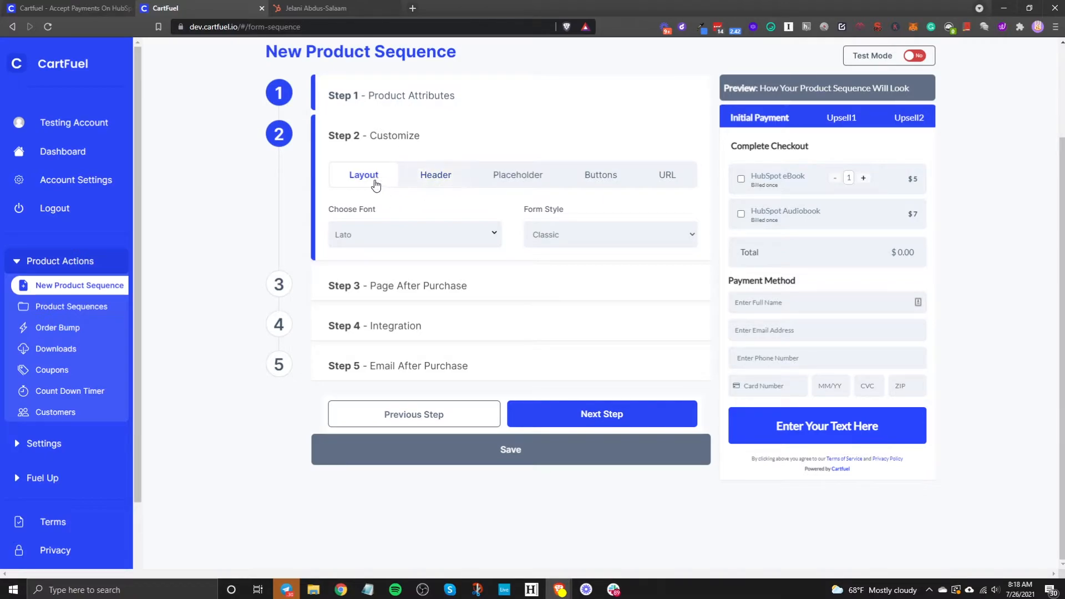
Step: Set the checkout font to Poppins and keep the Classic form style after previewing Two Steps
click(367, 232)
text(pop)
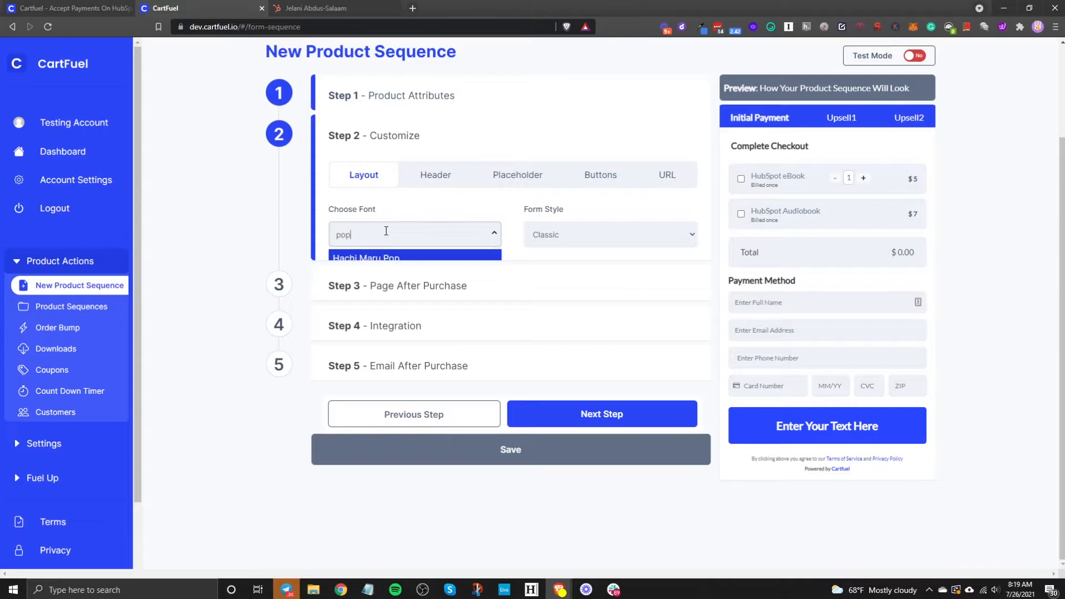
text(pins)
key(Return)
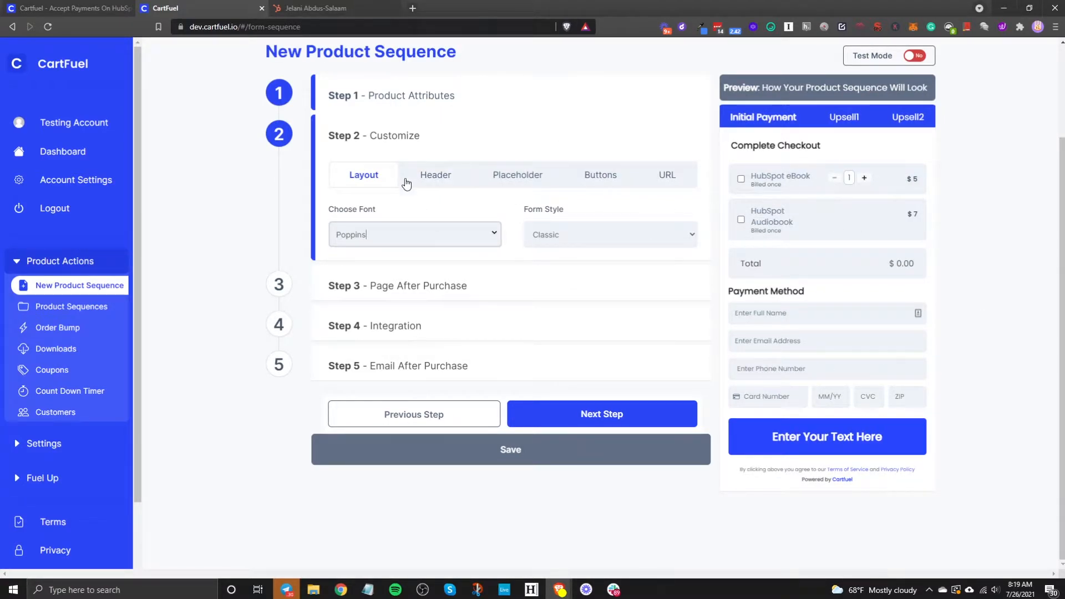
click(567, 242)
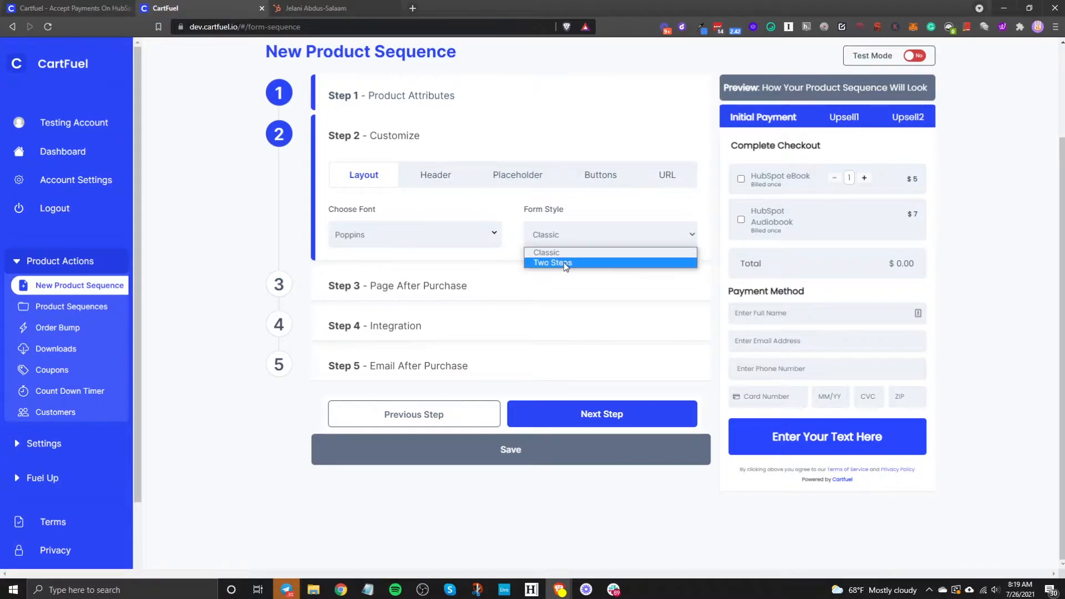
click(563, 262)
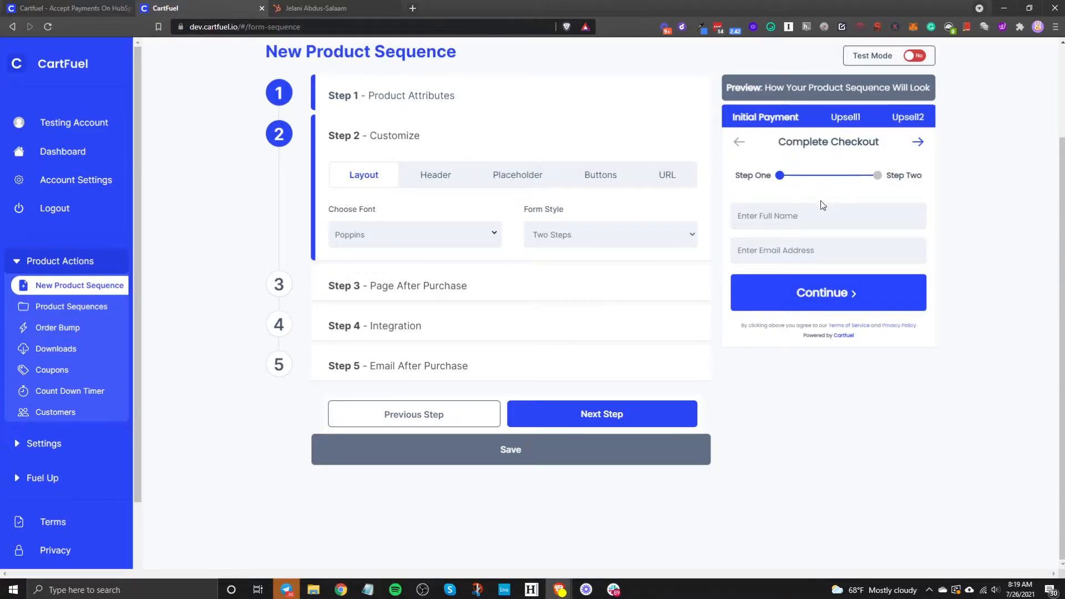
click(653, 240)
click(614, 251)
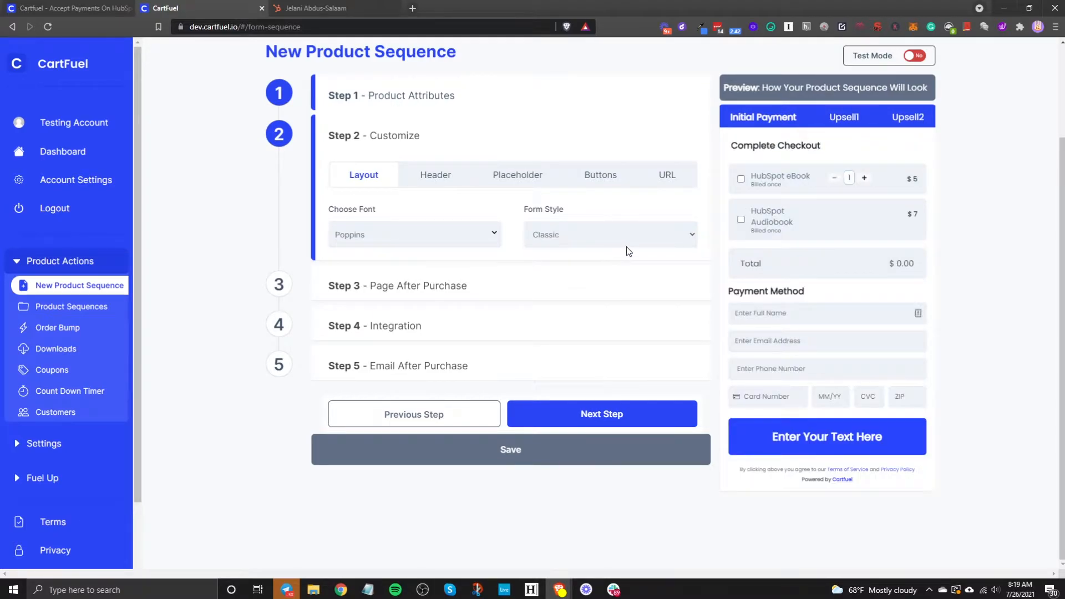
Step: Replace the checkout Header Text with 'Complete Checkout'
click(435, 174)
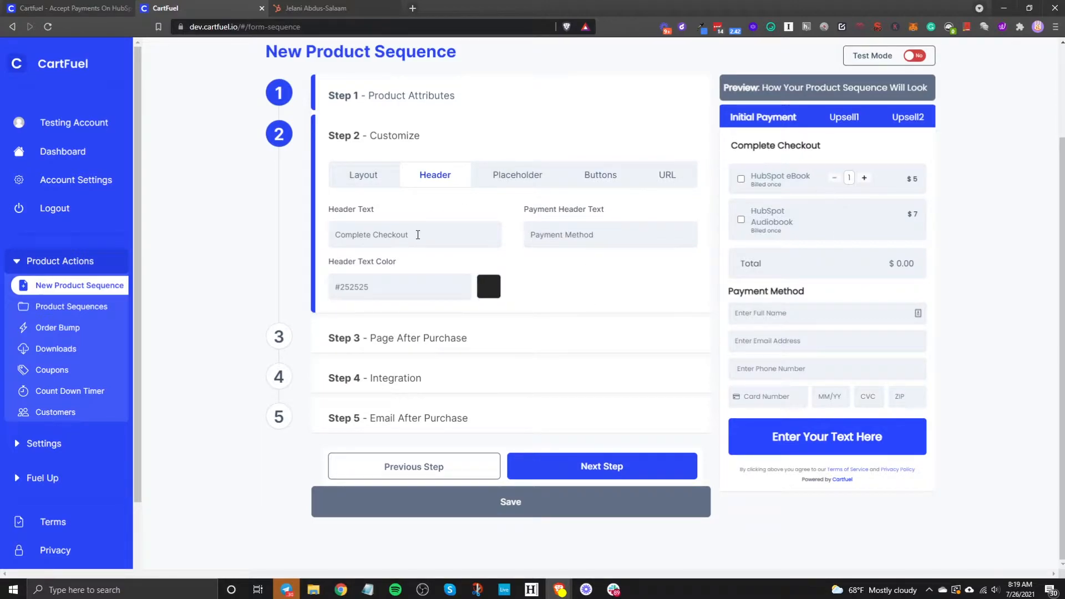
drag(473, 232, 184, 215)
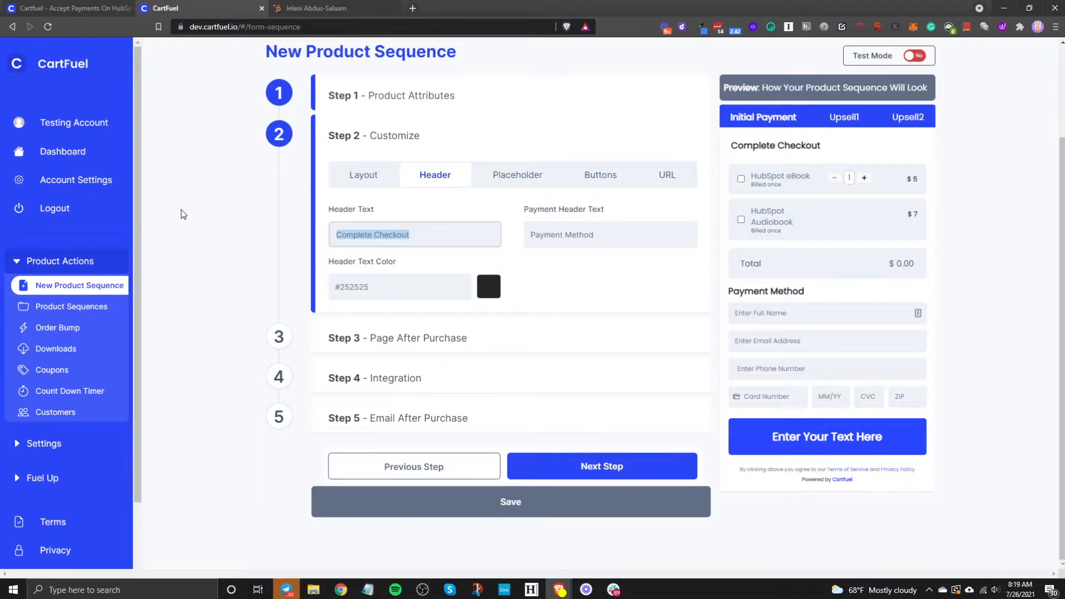
key(BackSpace)
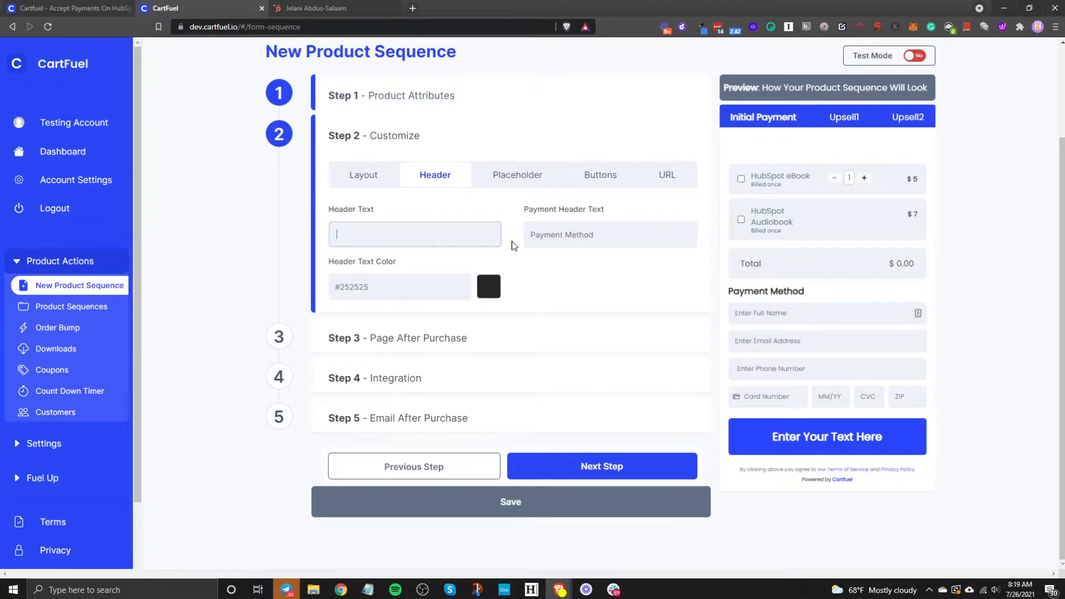
key(Tab)
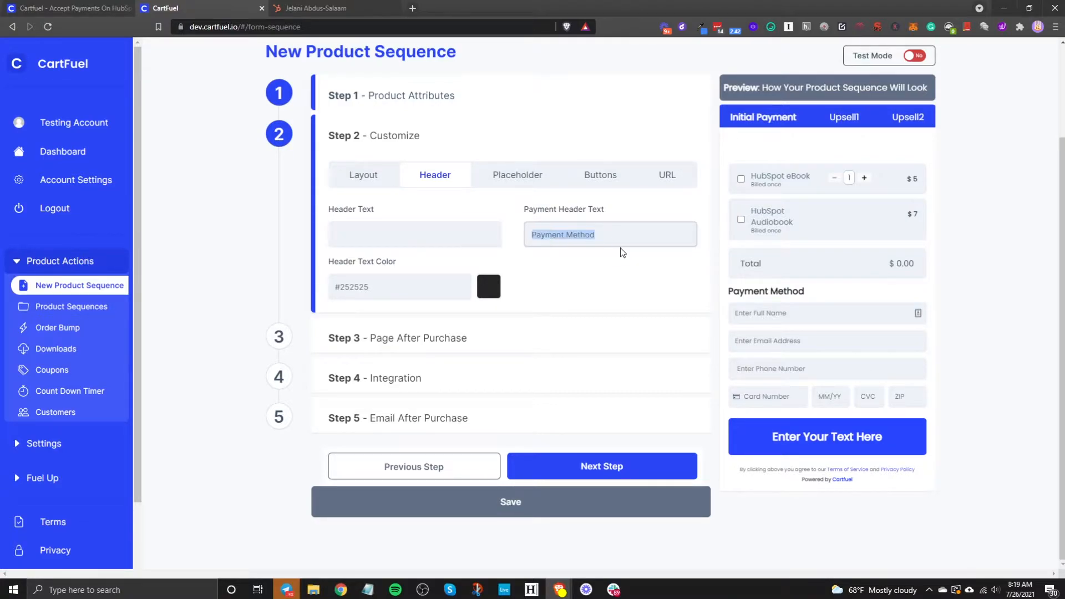
click(414, 224)
text(C)
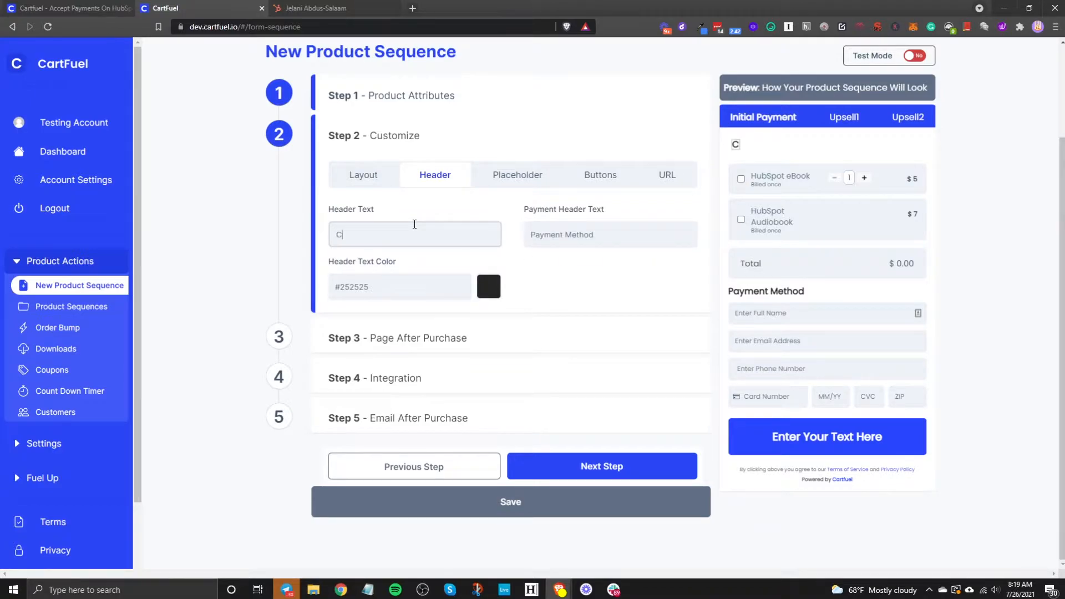
text(omplete Checkout)
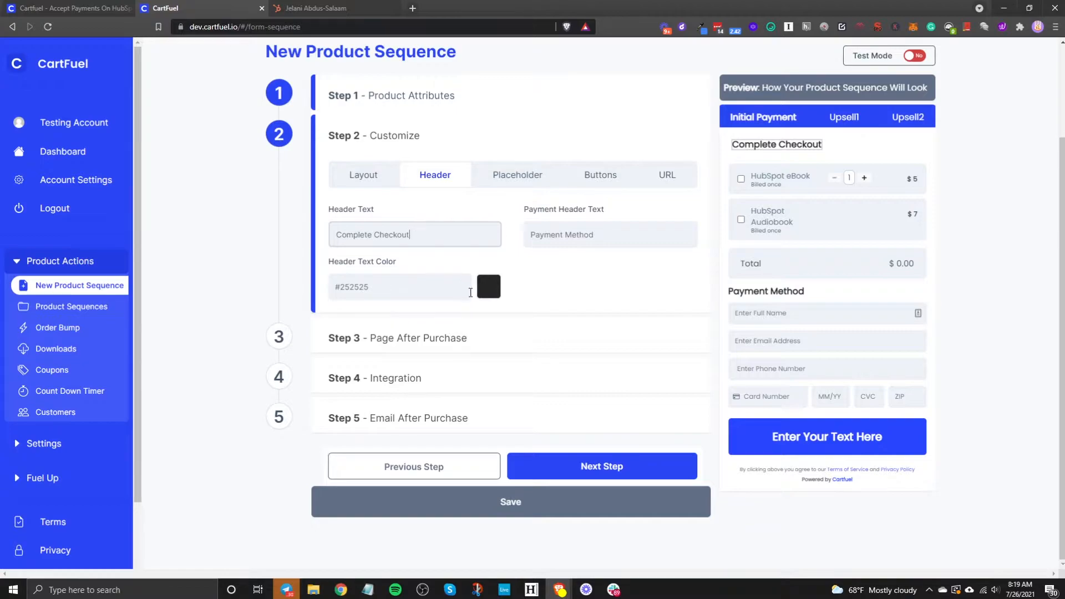
Step: Set the Header Text Color to blue #1546ff
click(494, 297)
click(466, 291)
drag(431, 325, 584, 256)
click(549, 321)
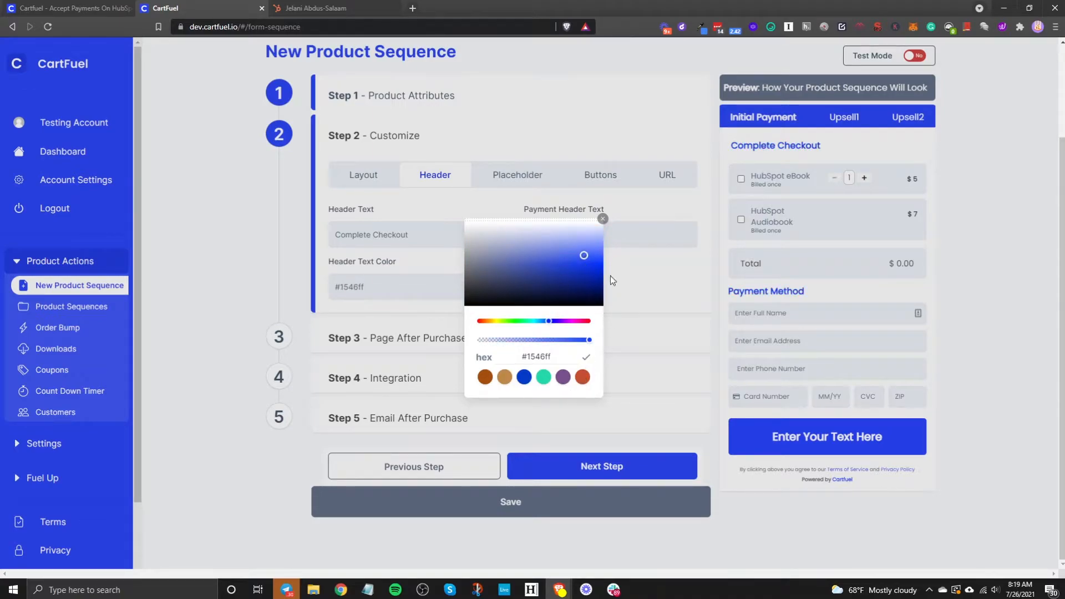
click(602, 218)
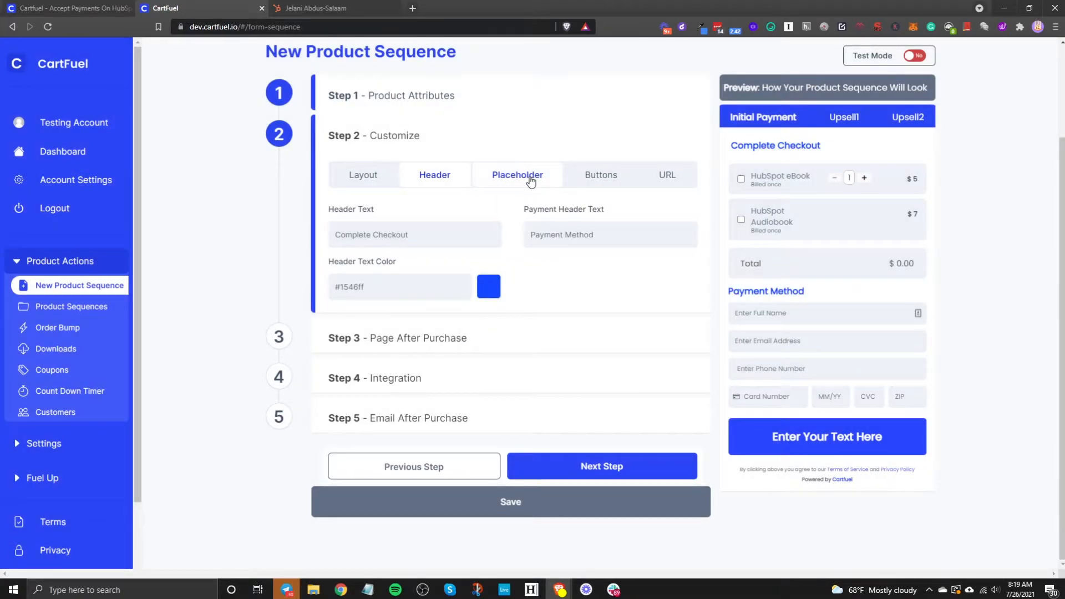
Step: Try Split full name, then leave it at No so the single 'Enter Full Name' field stays
click(530, 182)
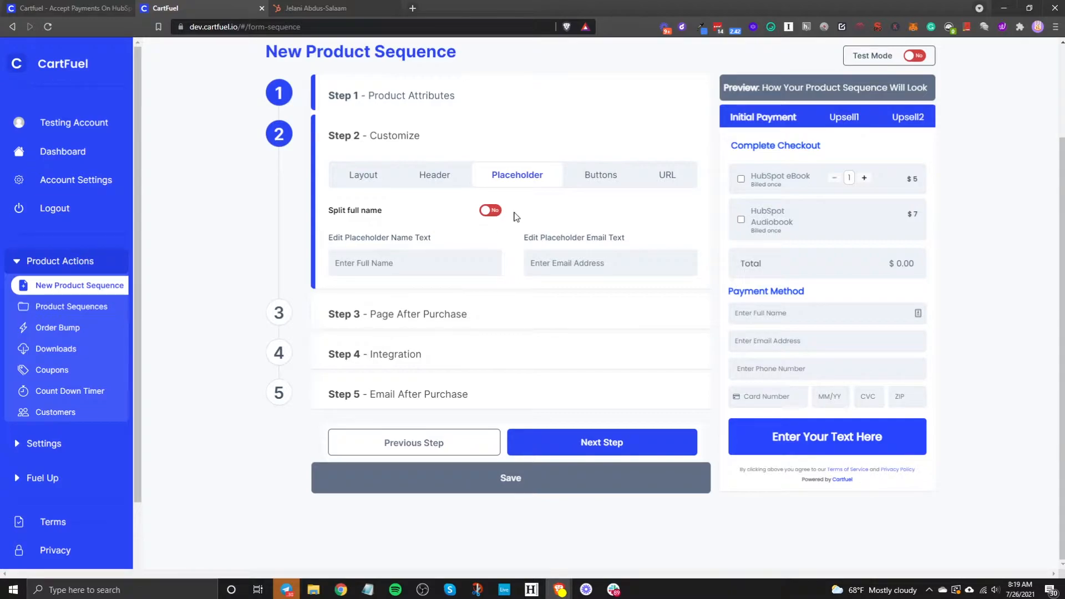
click(411, 265)
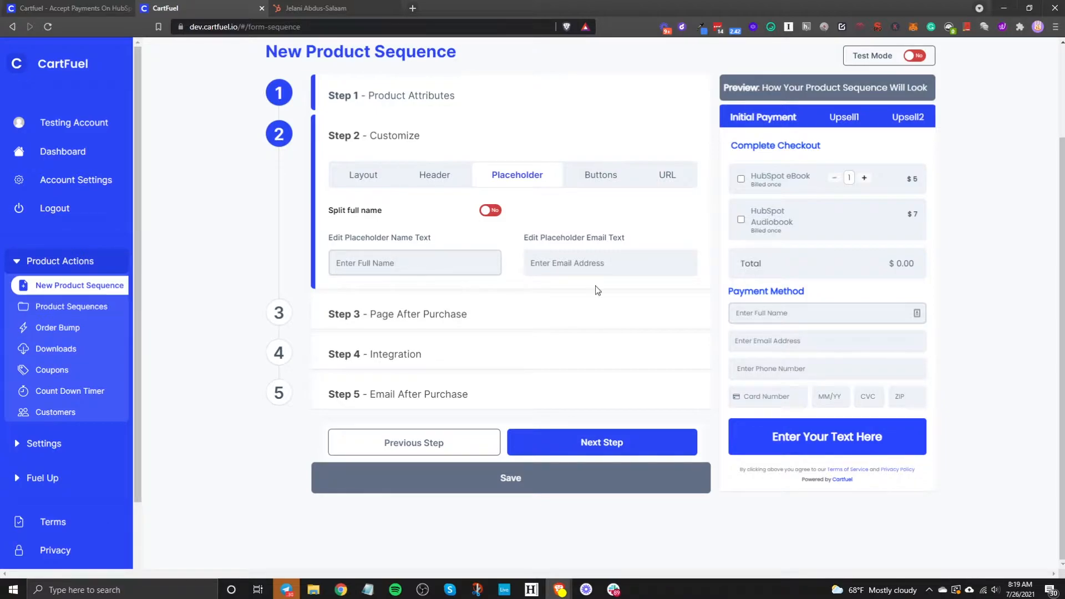
click(485, 210)
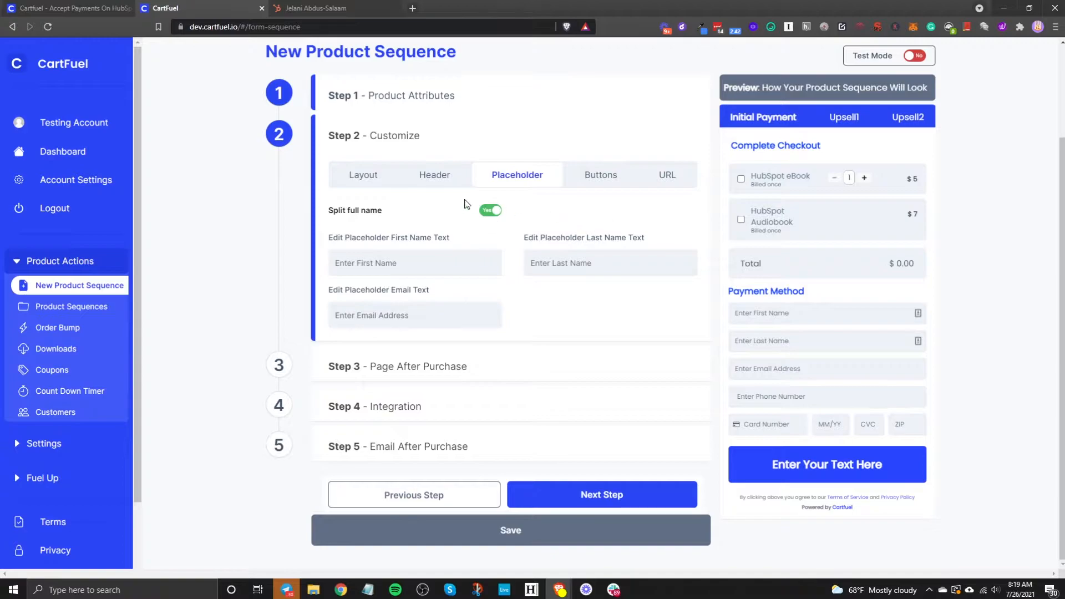
click(488, 214)
click(489, 213)
click(491, 212)
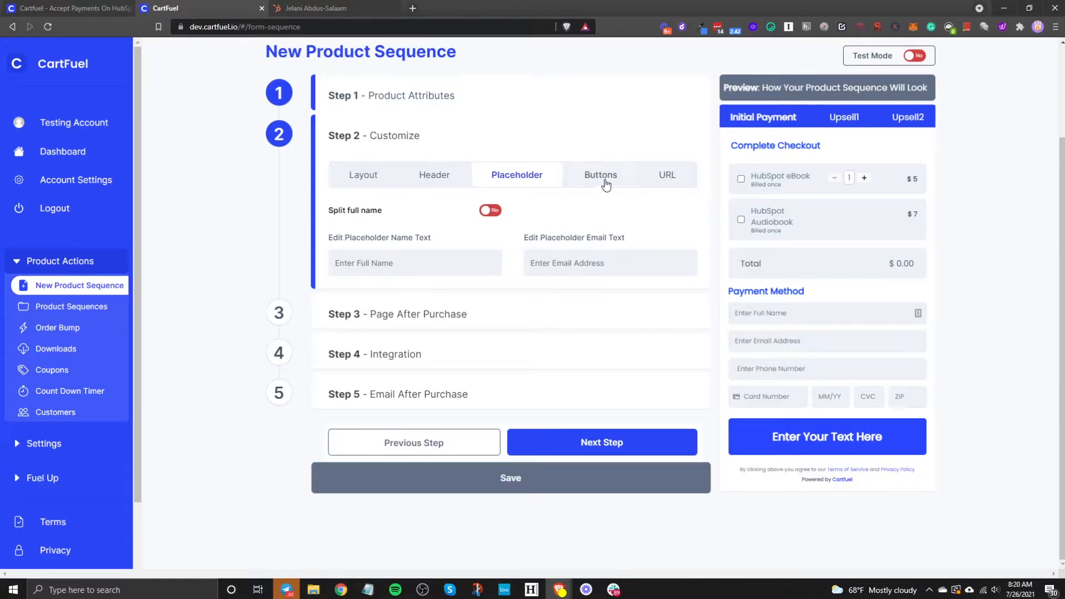
click(602, 178)
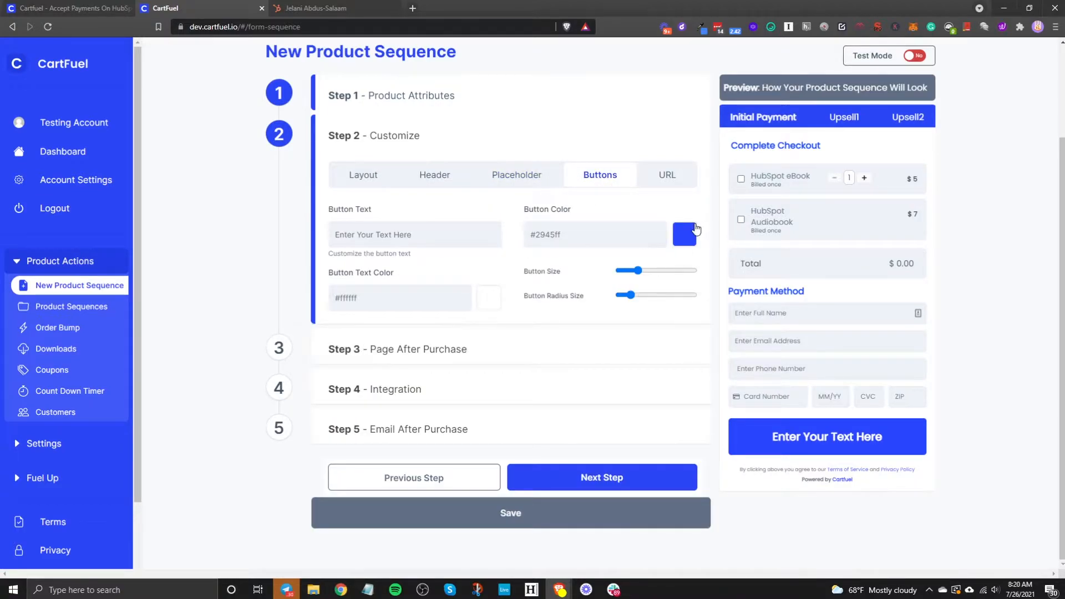
Step: Label the checkout button 'Complete Payment!', shrink it slightly, and set Button Radius Size to maximum
click(428, 229)
text(C)
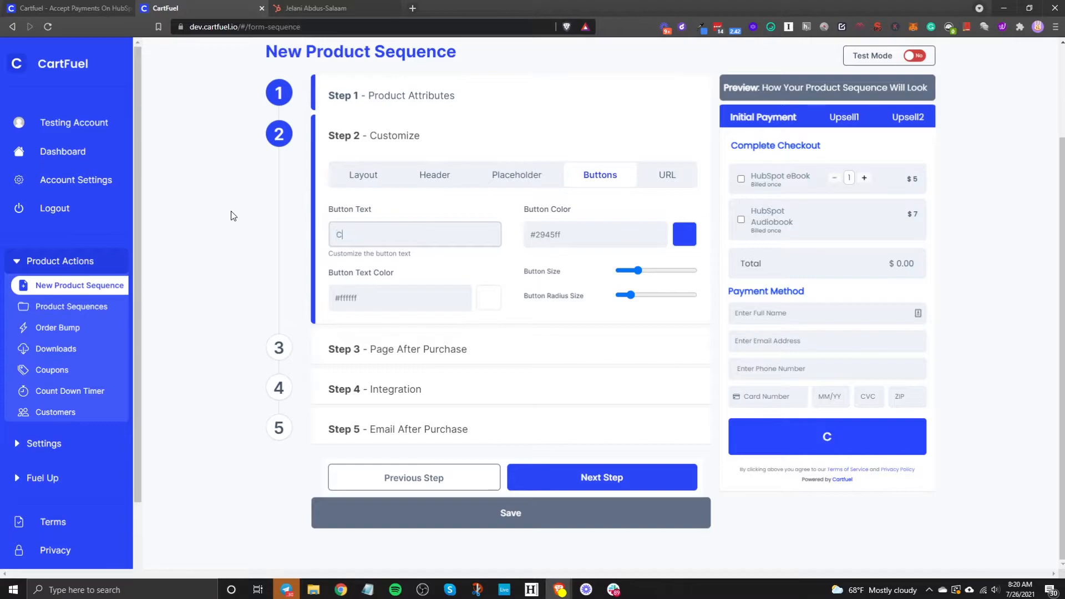
text(omplete Payment!)
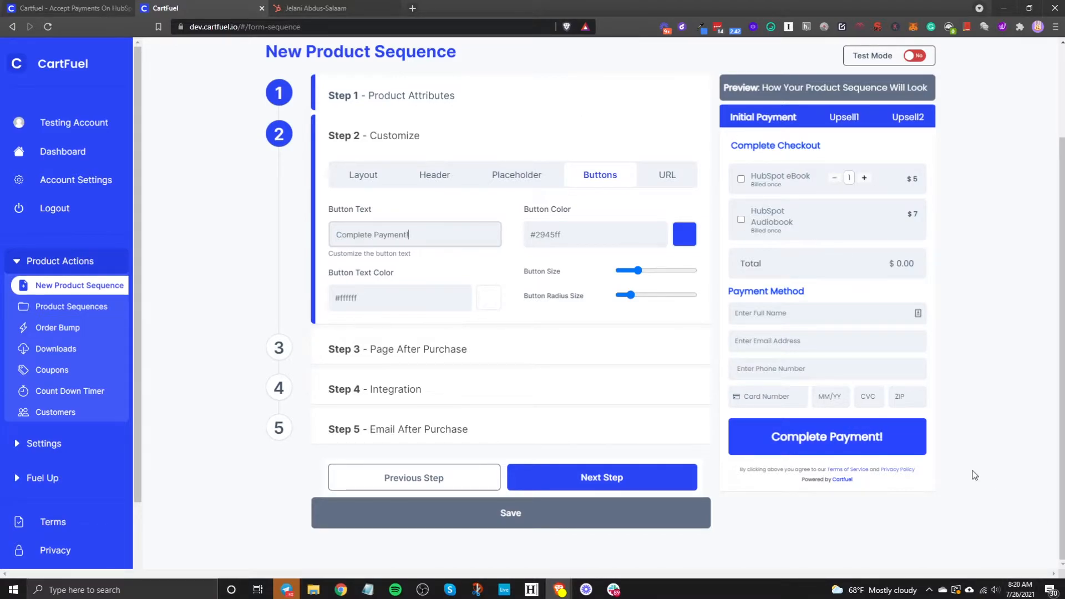
click(636, 272)
drag(635, 275, 757, 298)
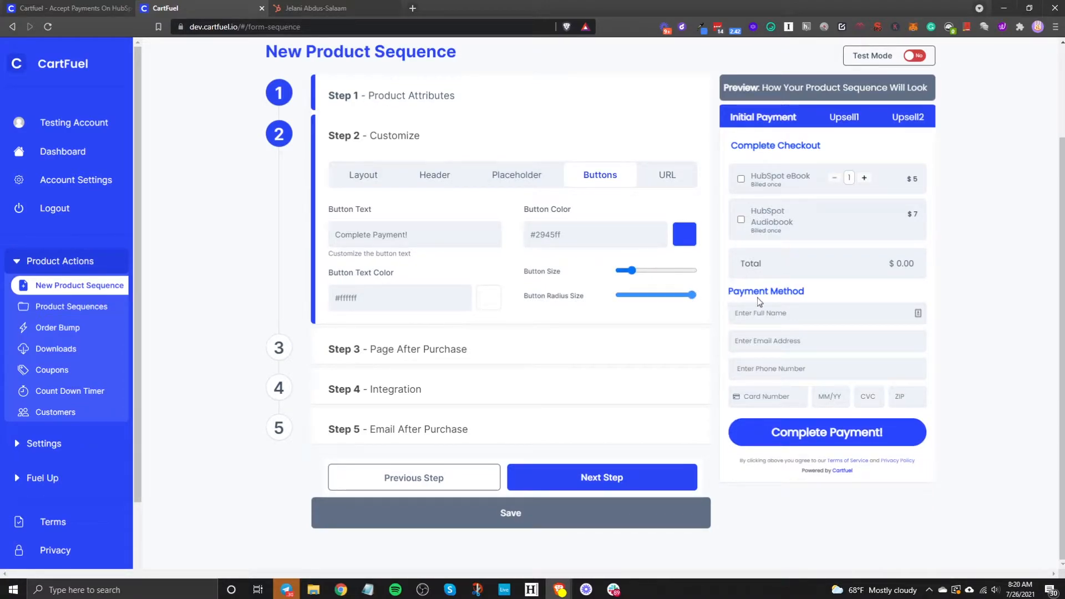
click(670, 176)
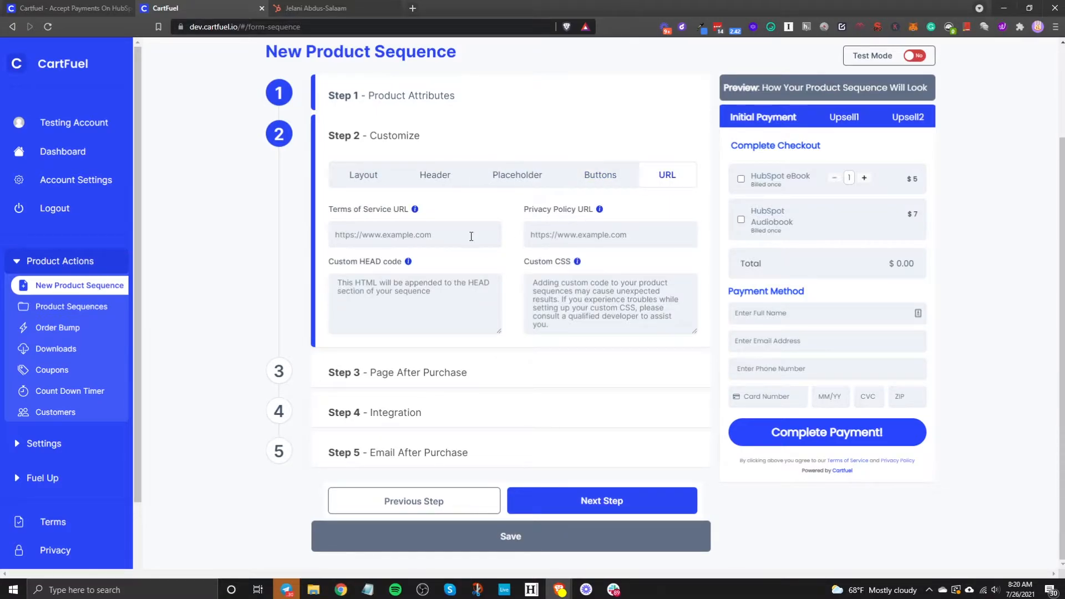
Step: Leave the Terms of Service, Privacy Policy and HEAD code fields empty, then advance to Page After Purchase
click(380, 241)
click(592, 236)
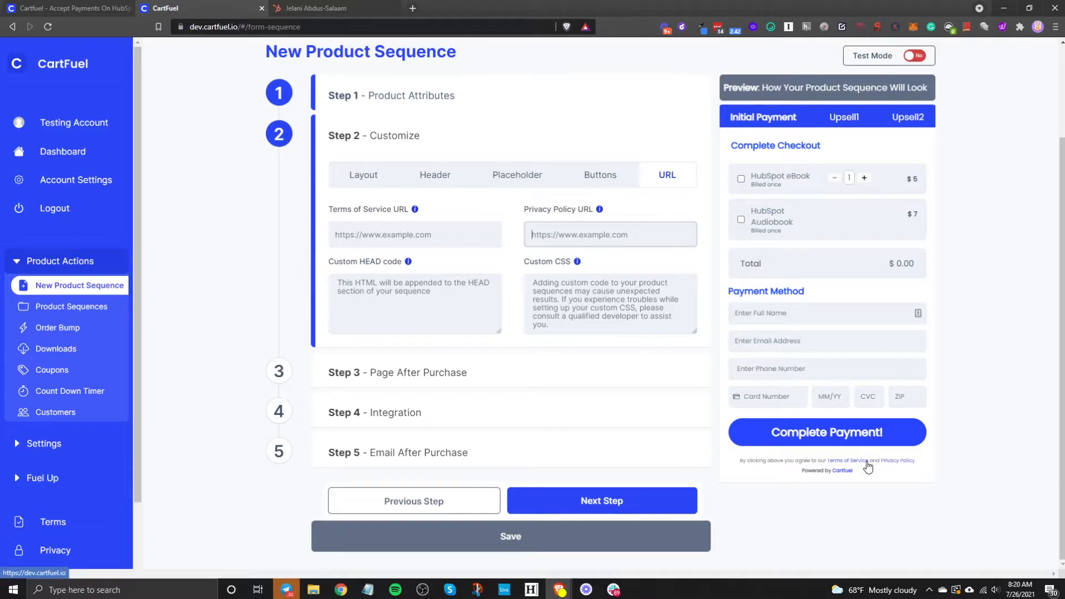
click(451, 298)
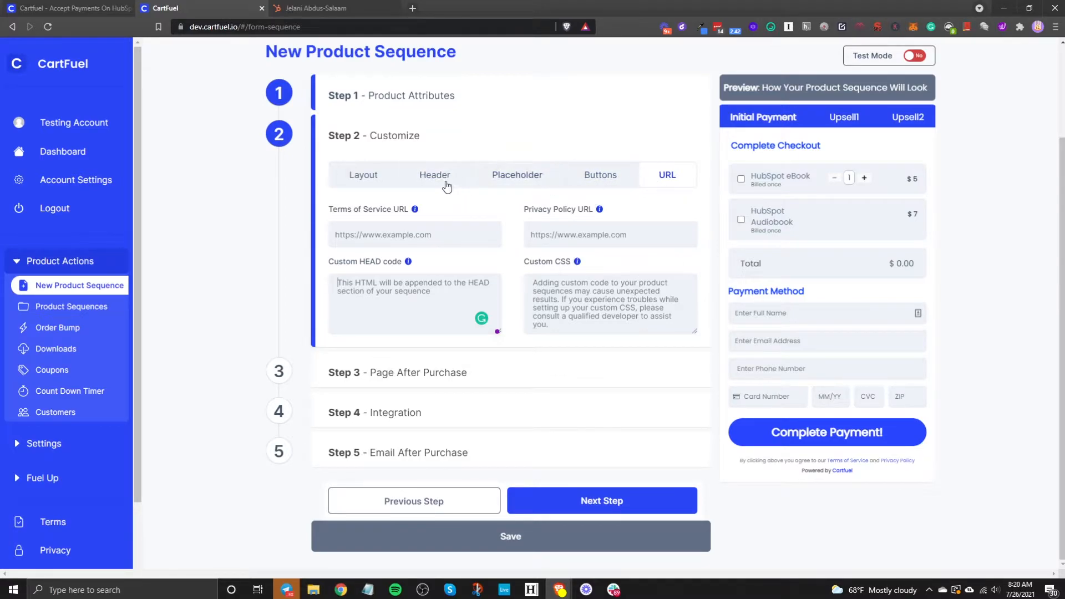
click(364, 176)
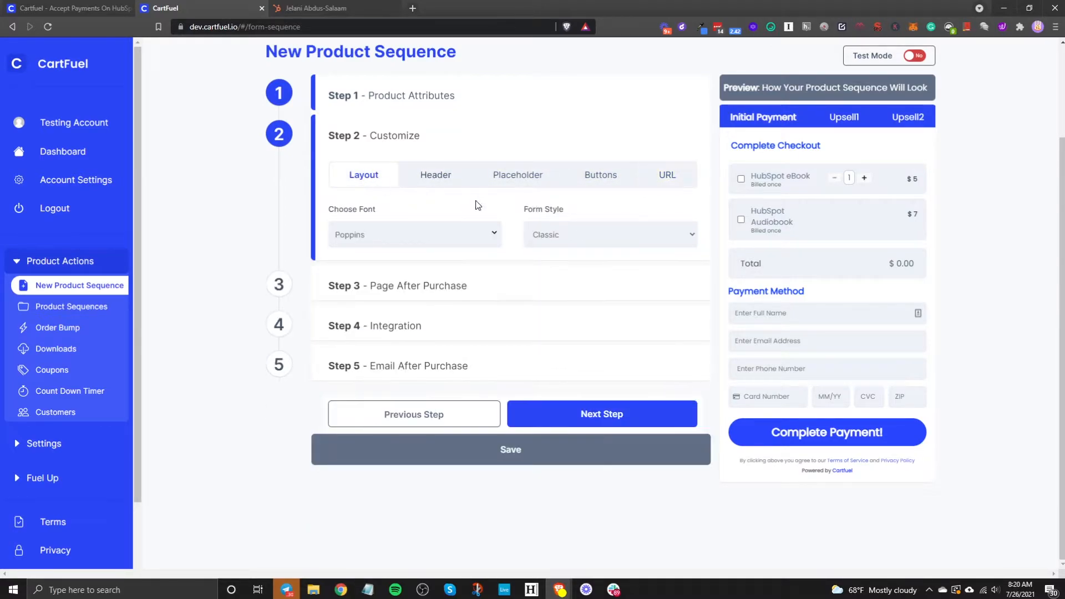
click(598, 413)
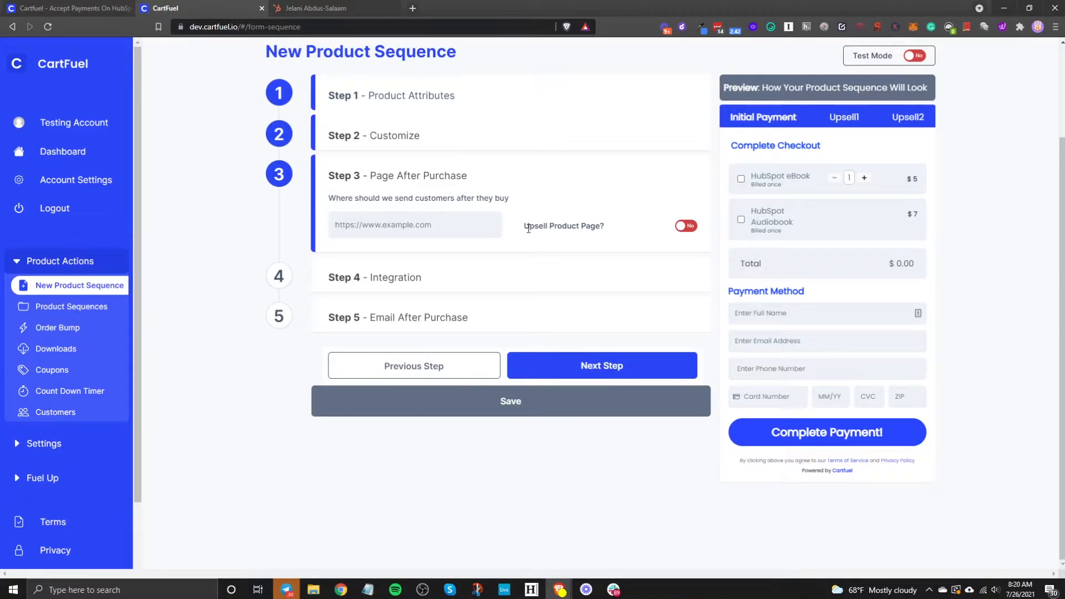
click(438, 232)
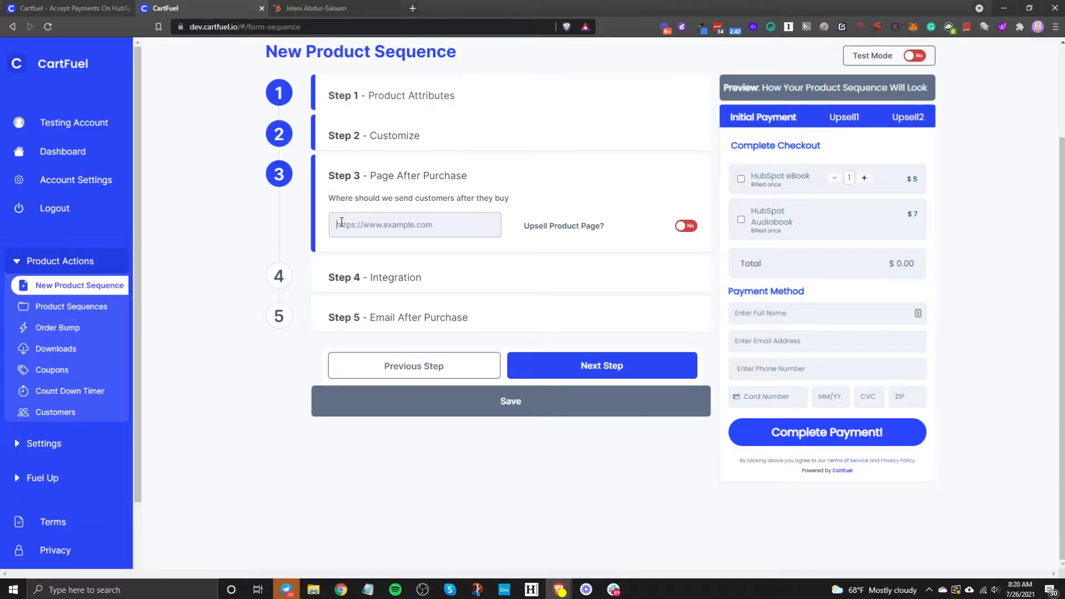
click(306, 4)
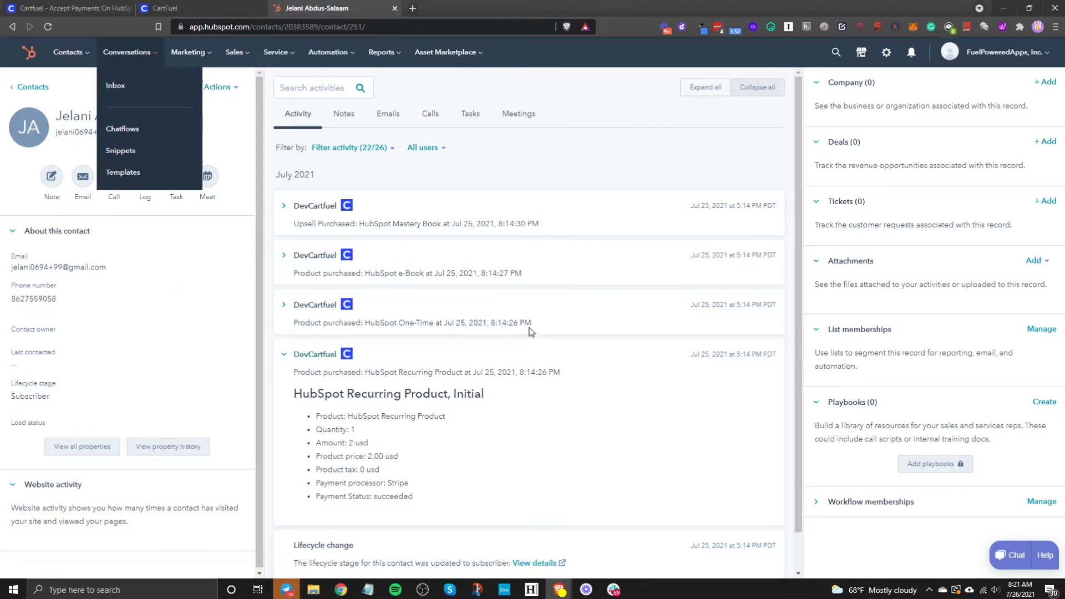
mouse_move(199, 56)
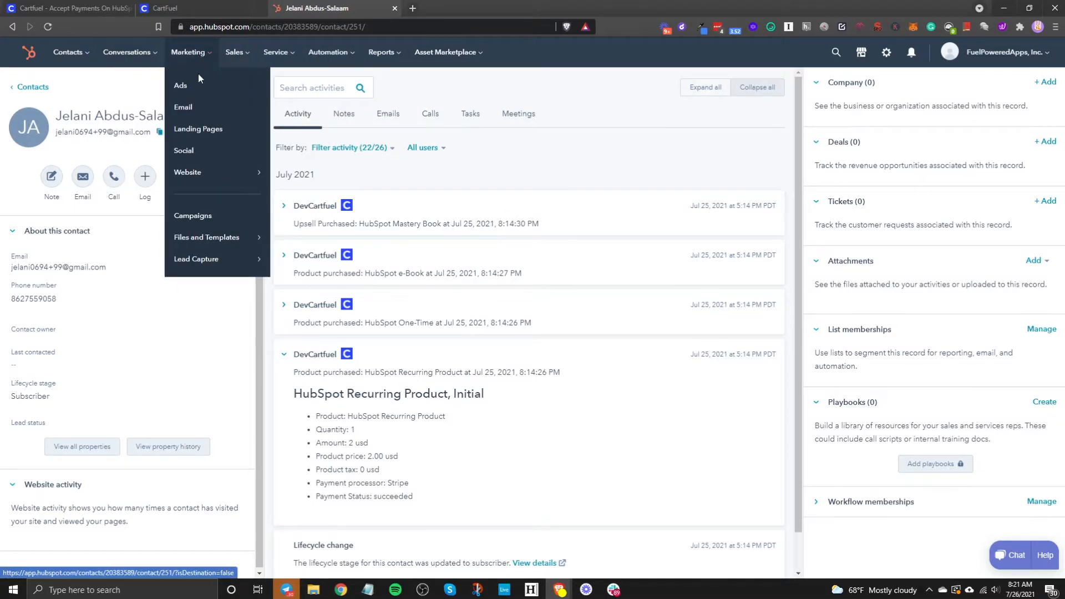
mouse_move(197, 174)
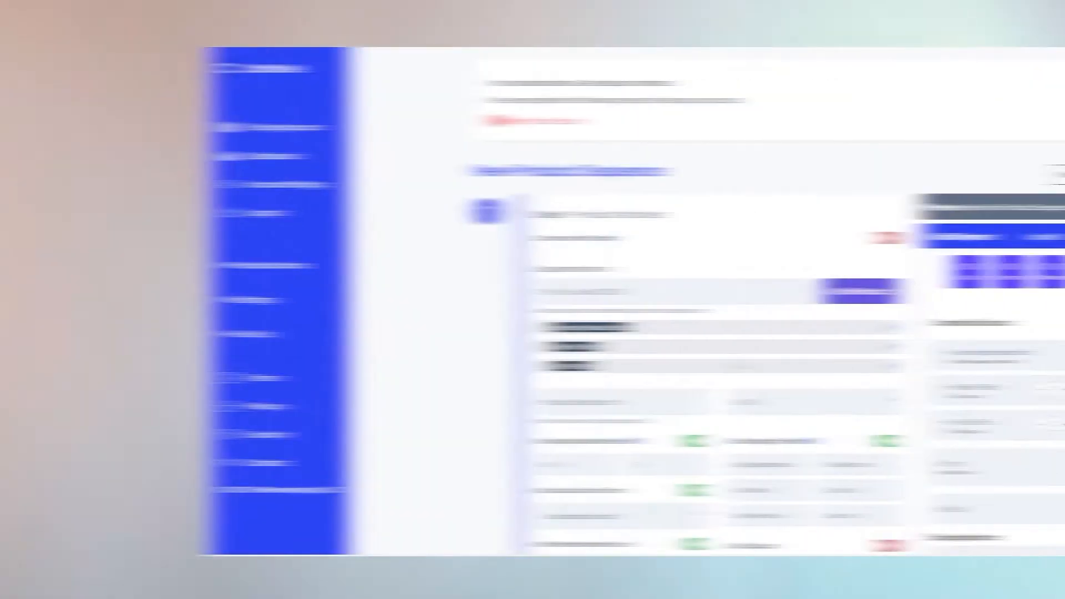
Step: Copy the product embed code and the upsell script and div lines, then accept the $12 Black T-Shirt upsell
scroll(555, 353, down, 2)
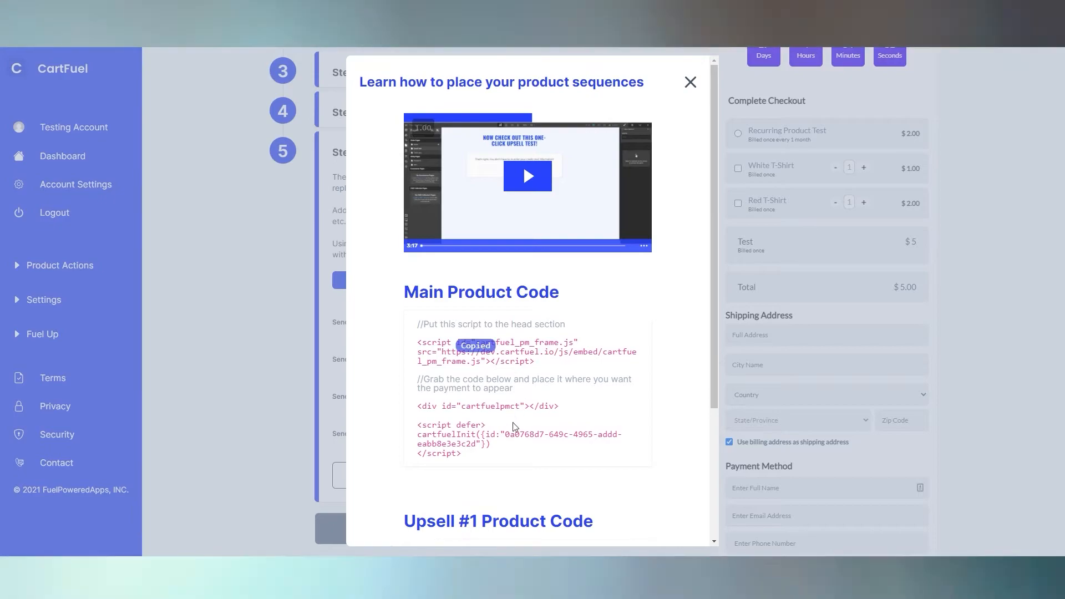
click(499, 404)
scroll(522, 430, down, 3)
click(522, 395)
click(522, 458)
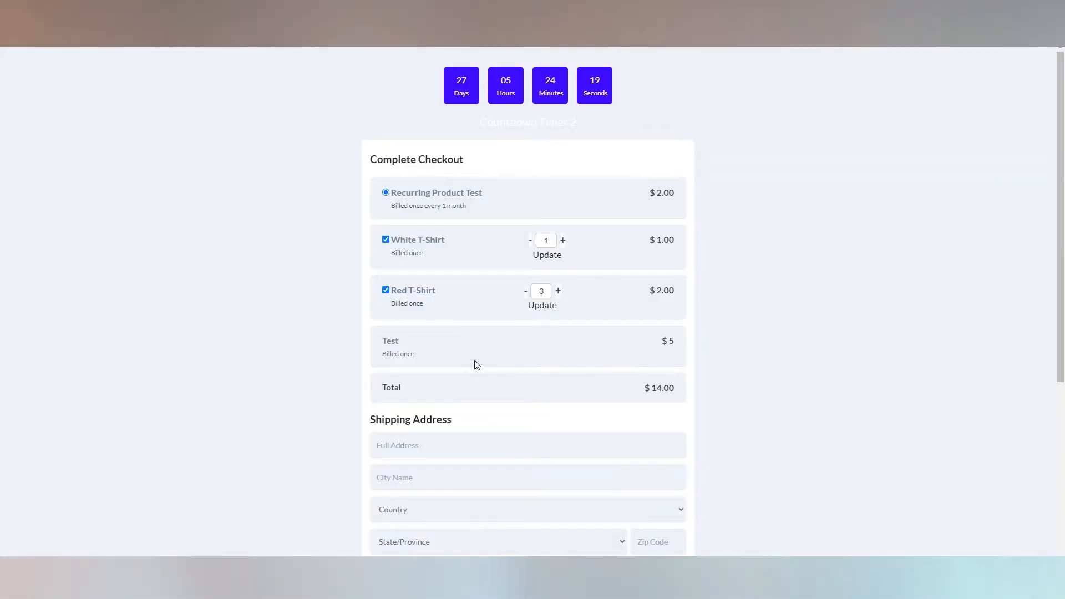
scroll(476, 364, down, 4)
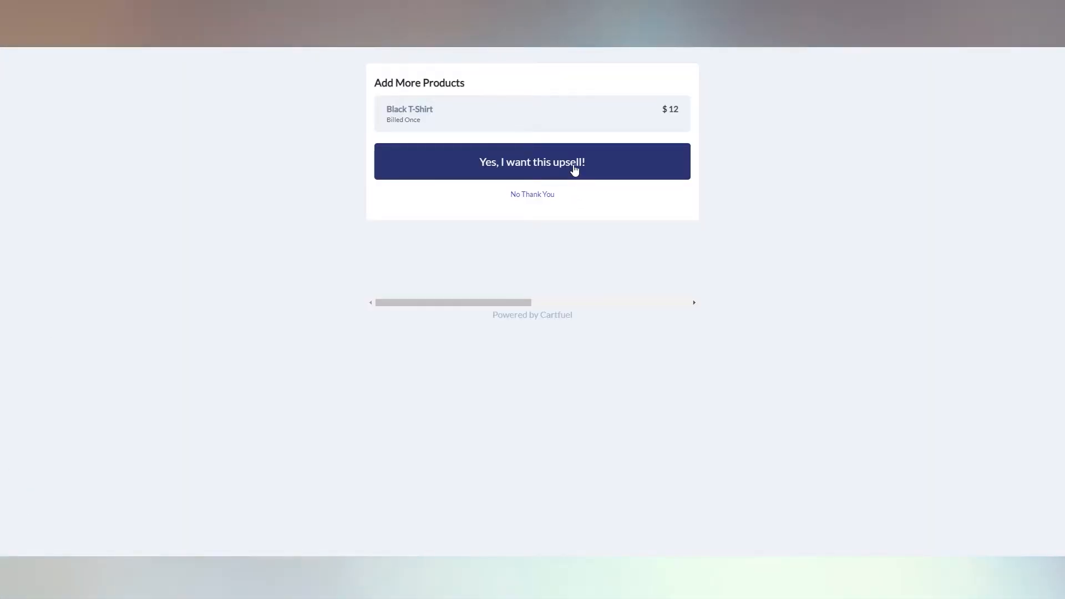
click(575, 170)
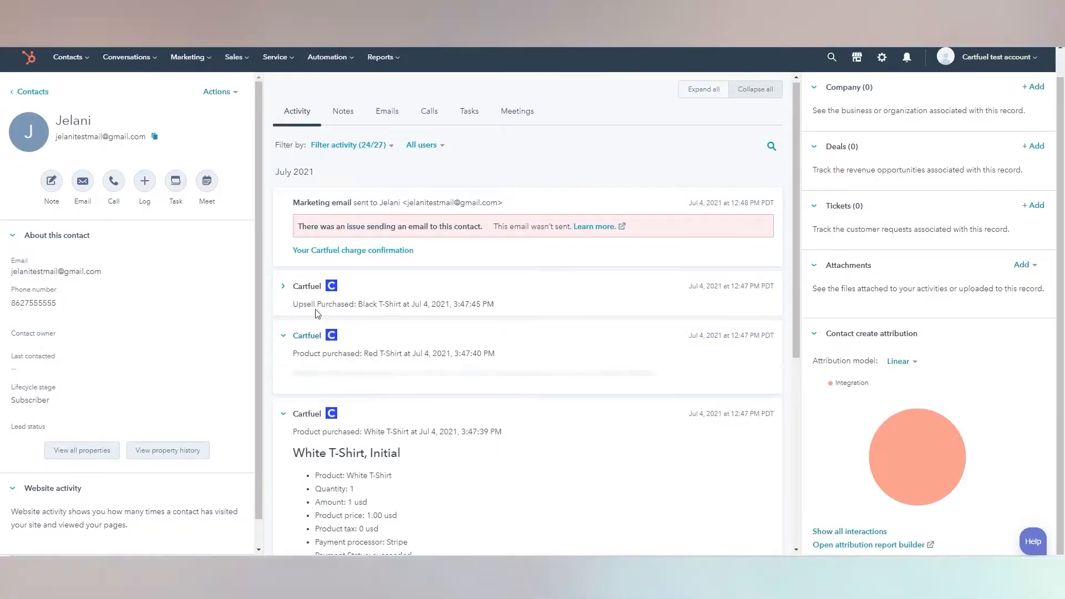
Step: Expand the Black T-Shirt purchase on the HubSpot contact timeline and scroll through the activity feed
click(318, 288)
scroll(478, 386, down, 6)
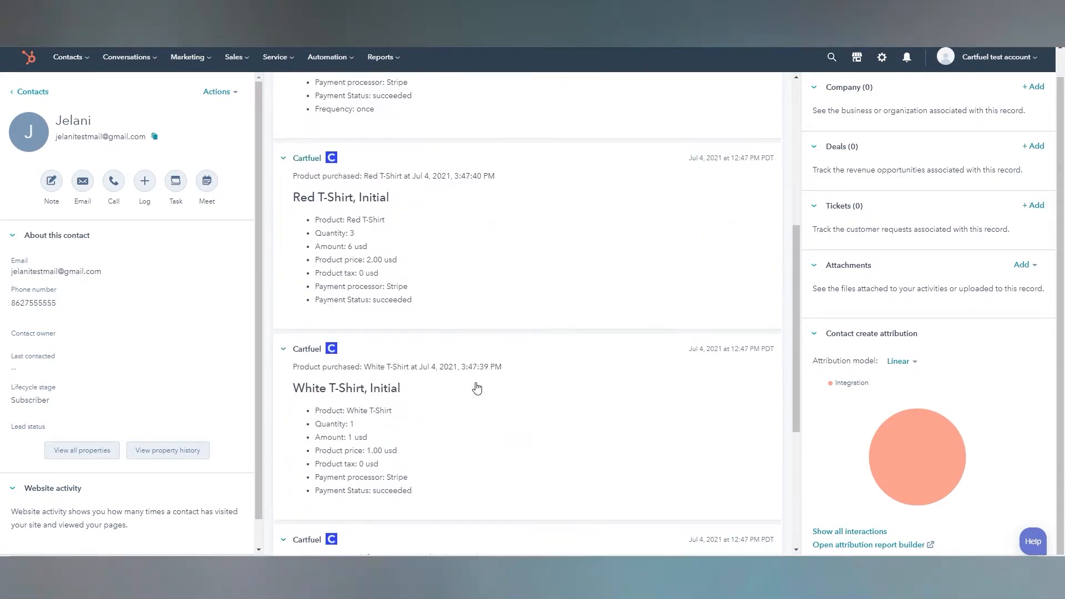
scroll(466, 386, down, 2)
scroll(364, 368, down, 3)
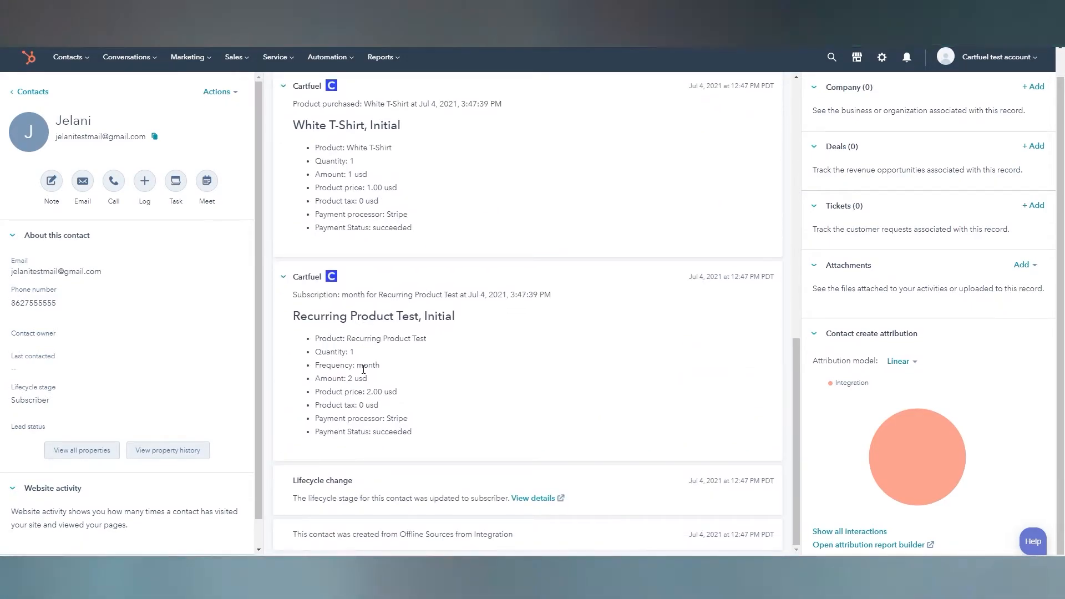
scroll(363, 369, up, 4)
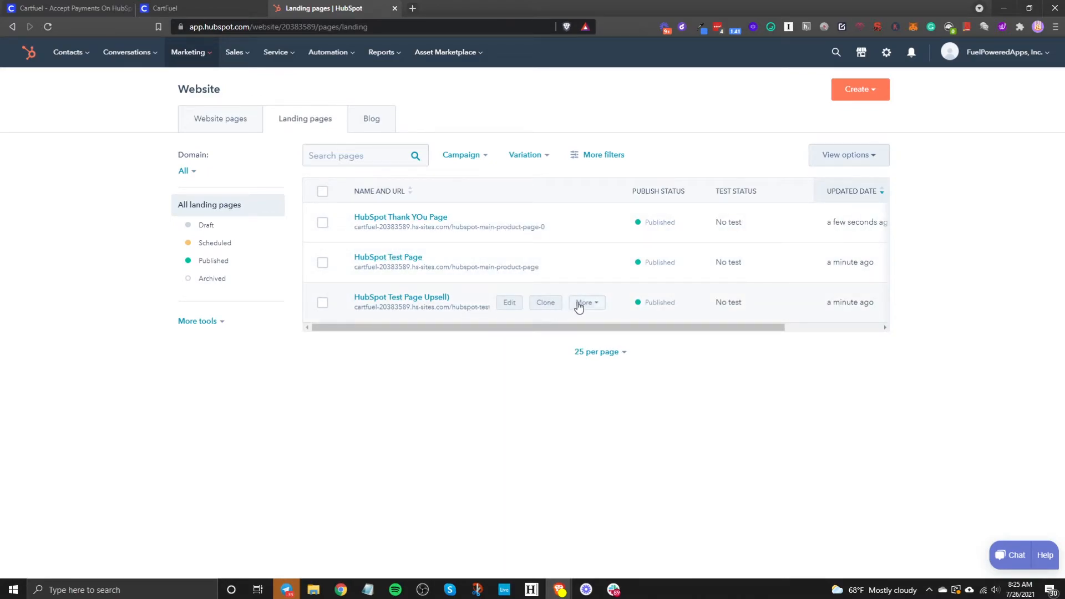
Step: Copy the live Test Page Upsell hs-sites.com URL into CartFuel's Page After Purchase redirect field
click(579, 307)
click(605, 322)
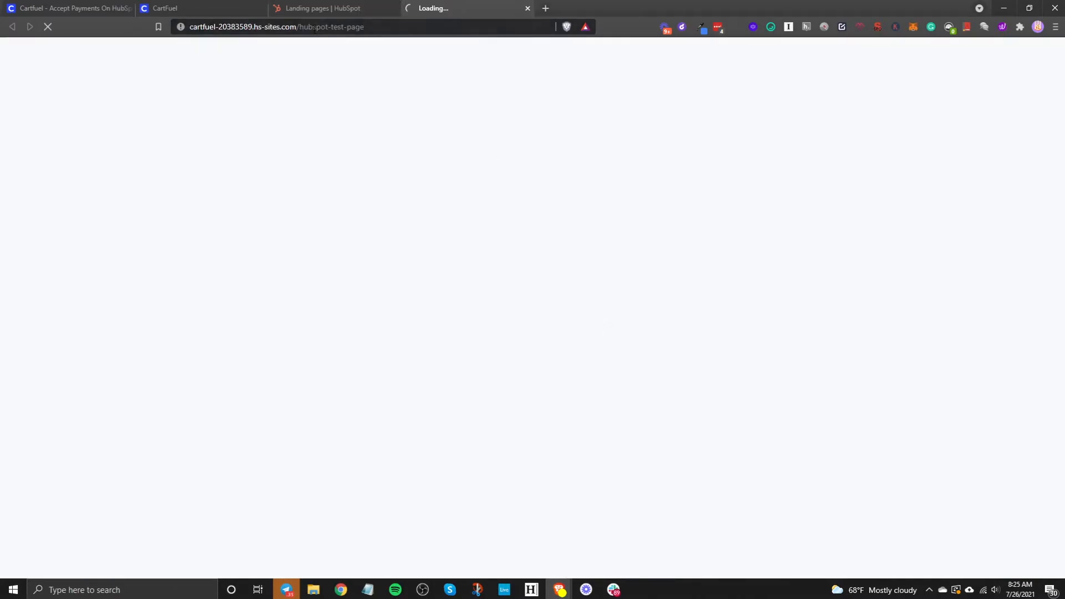
click(251, 27)
right_click(249, 27)
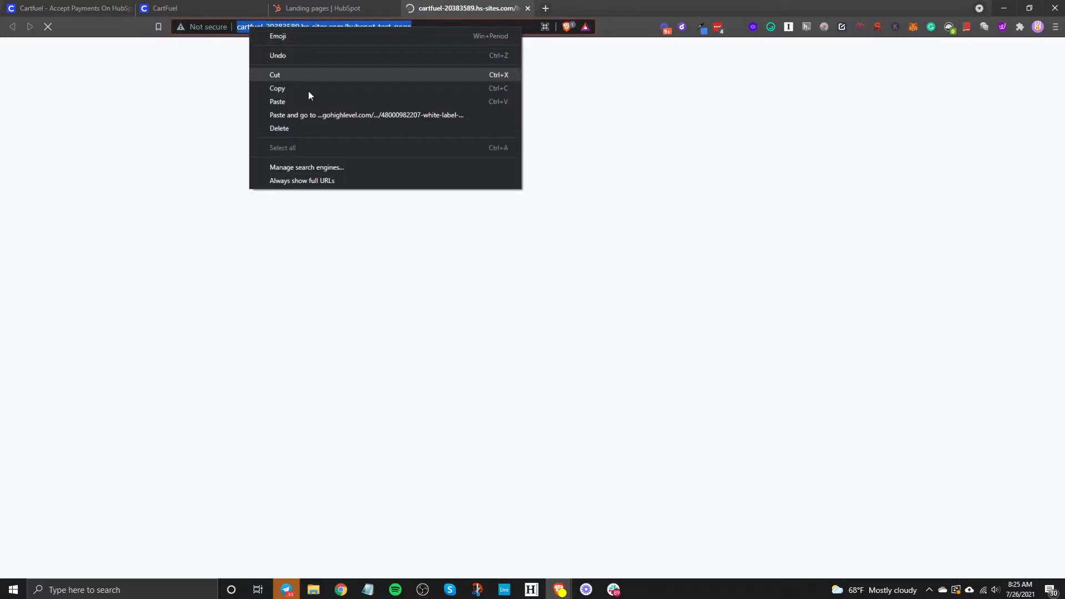
click(289, 87)
click(223, 6)
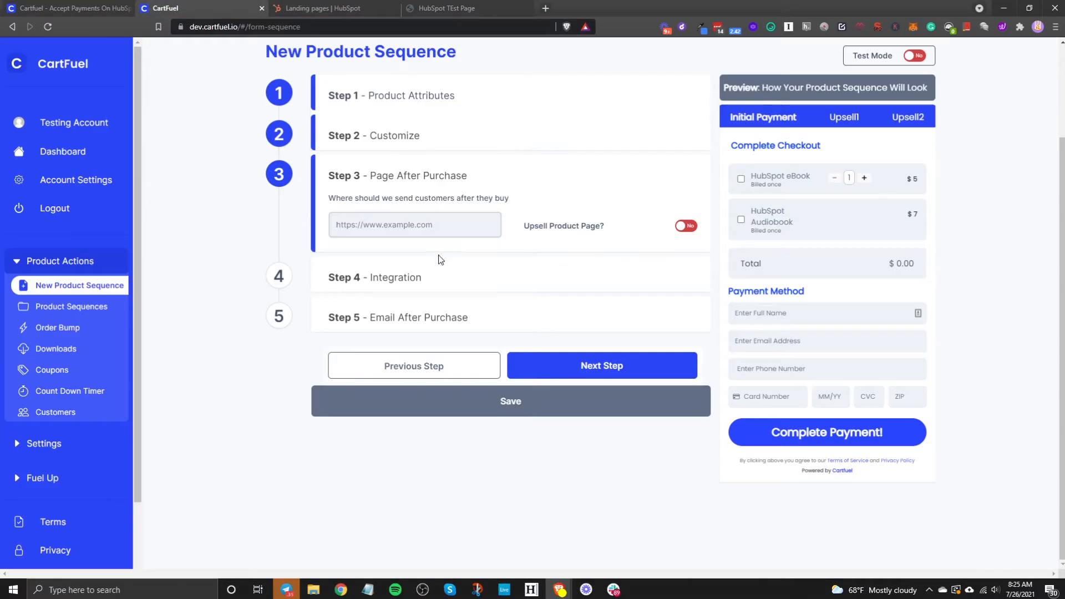
right_click(391, 217)
click(427, 301)
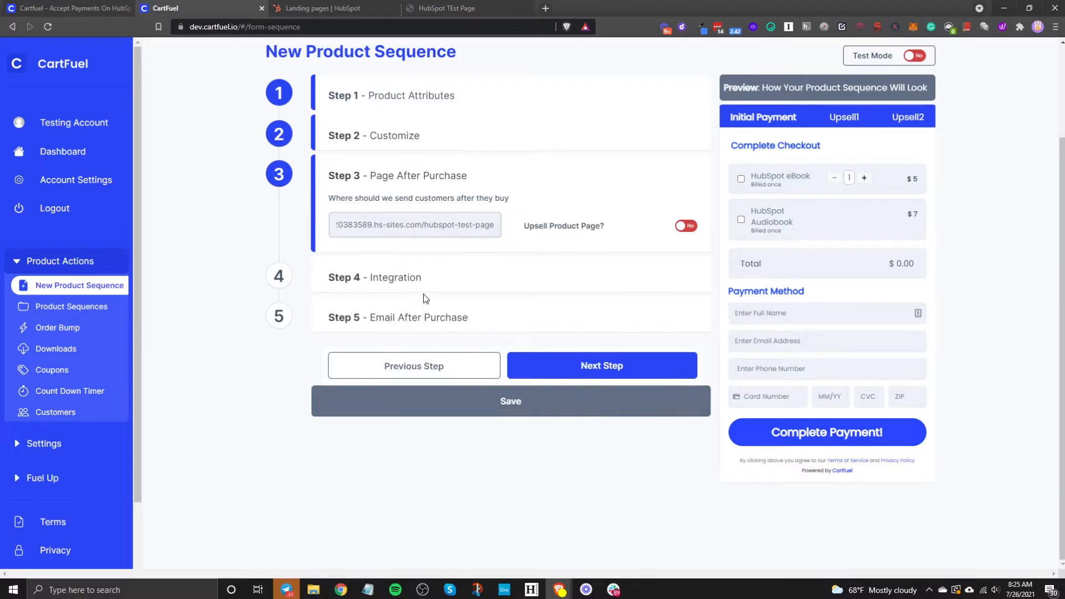
Step: Switch Upsell Product Page to Yes and preview the Upsell1 offer
click(686, 226)
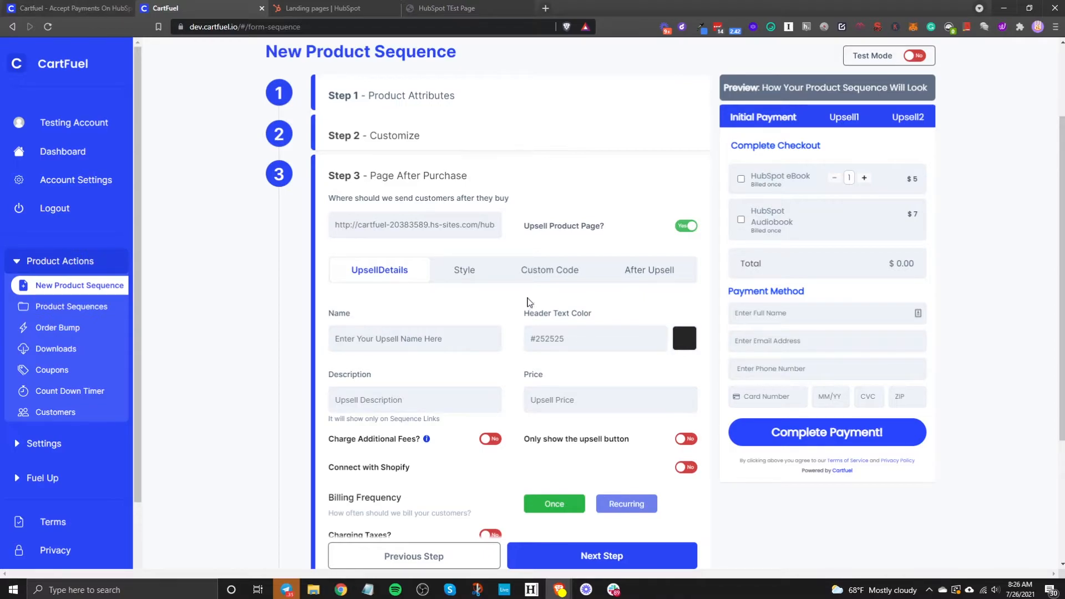
click(846, 119)
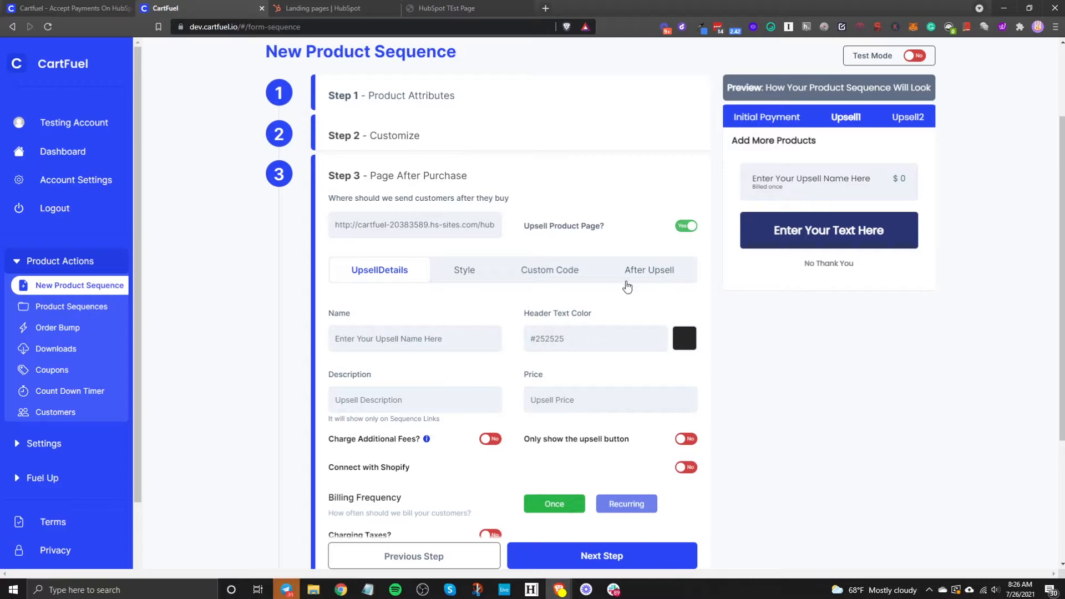
Step: Replace the default upsell name with 'Workbook' and enter a price of 9
click(432, 342)
drag(466, 340, 243, 331)
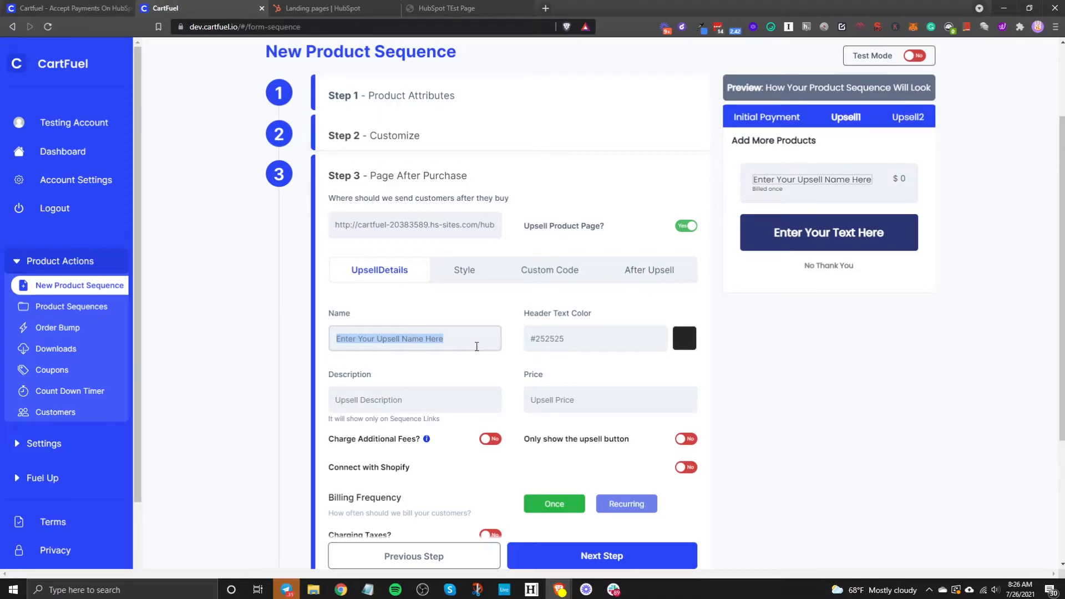
text(Work)
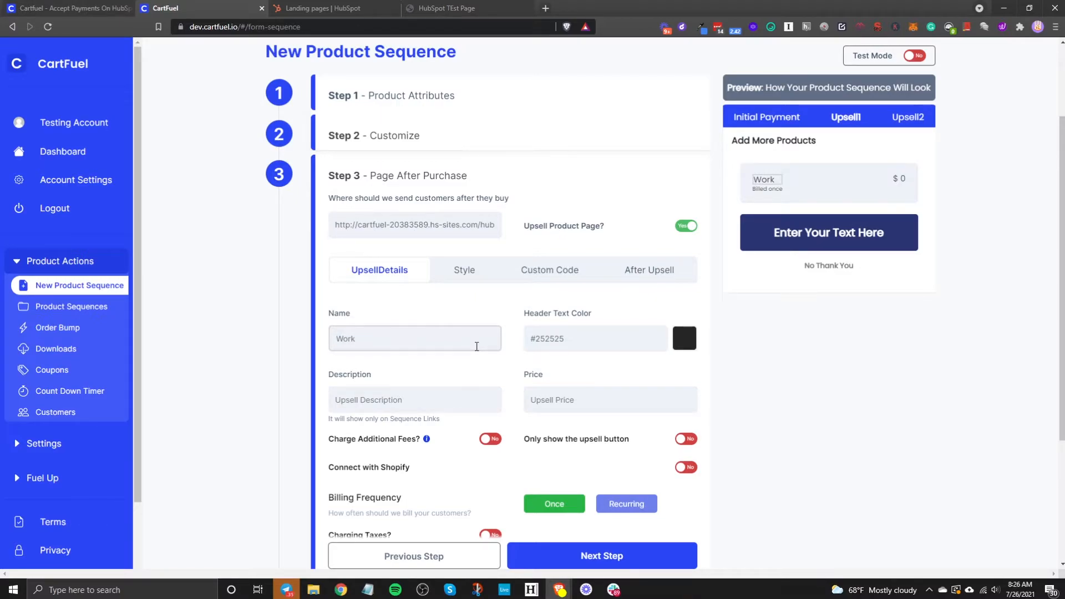
text(sook)
scroll(544, 391, down, 3)
scroll(599, 396, up, 1)
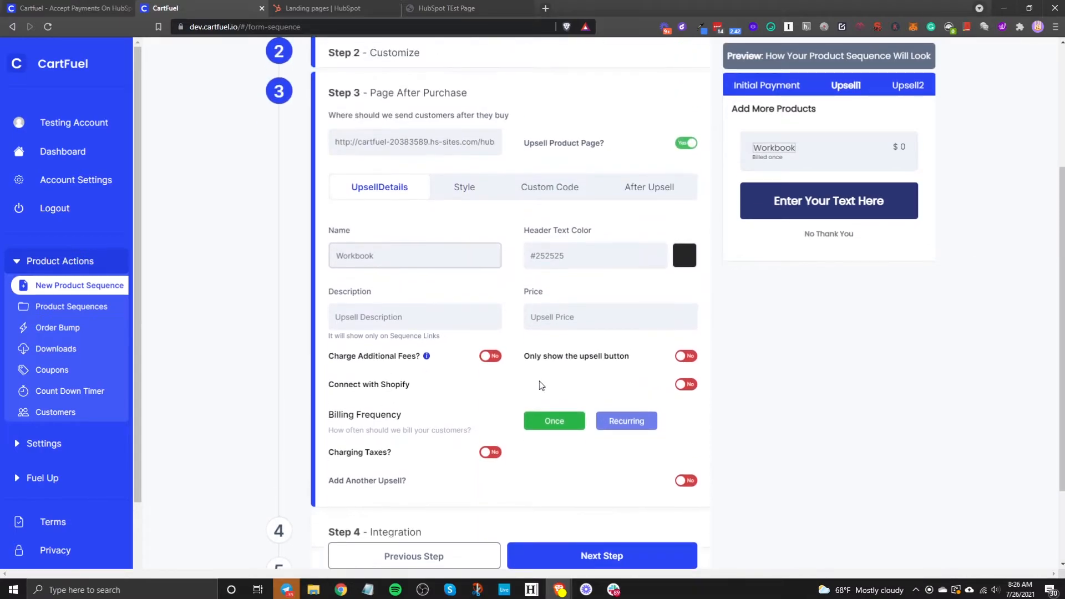
click(582, 320)
text(9)
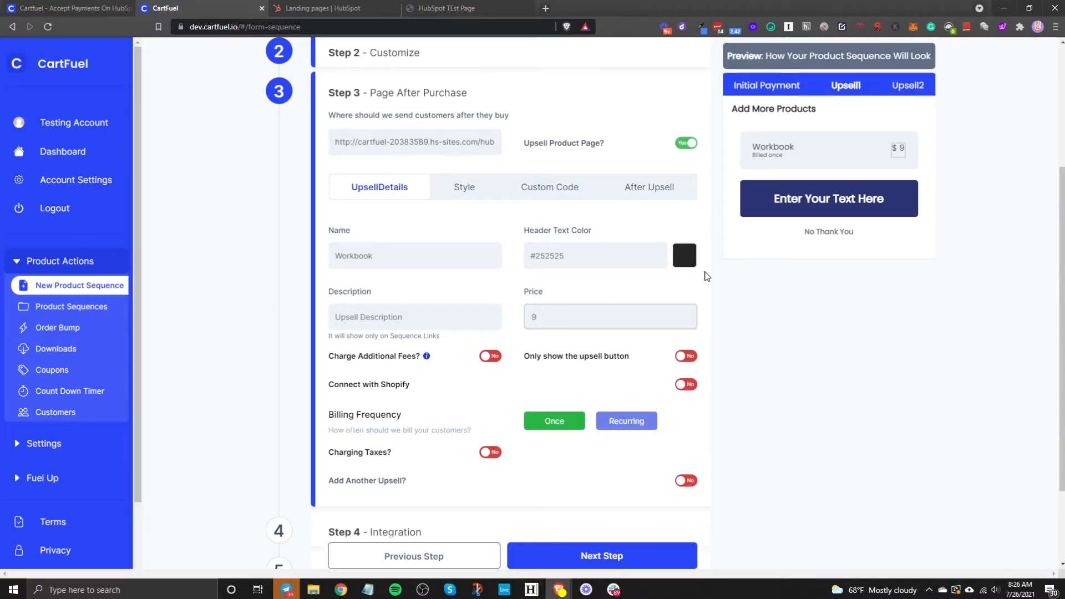
Step: Change the Upsell Button Text to 'Yes, I want this Upsell!'
click(469, 189)
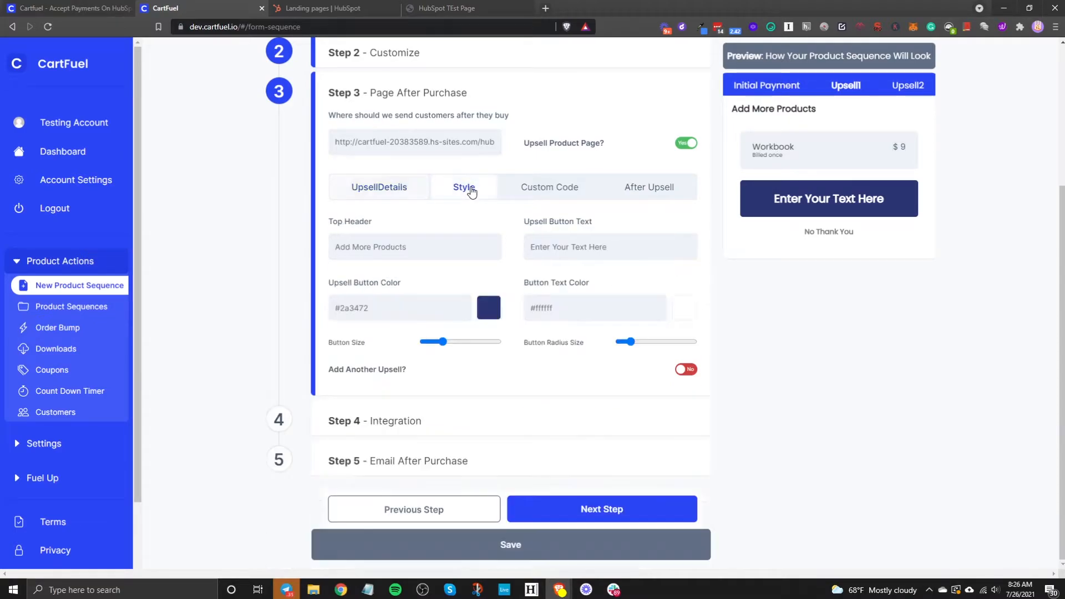
drag(483, 245, 339, 247)
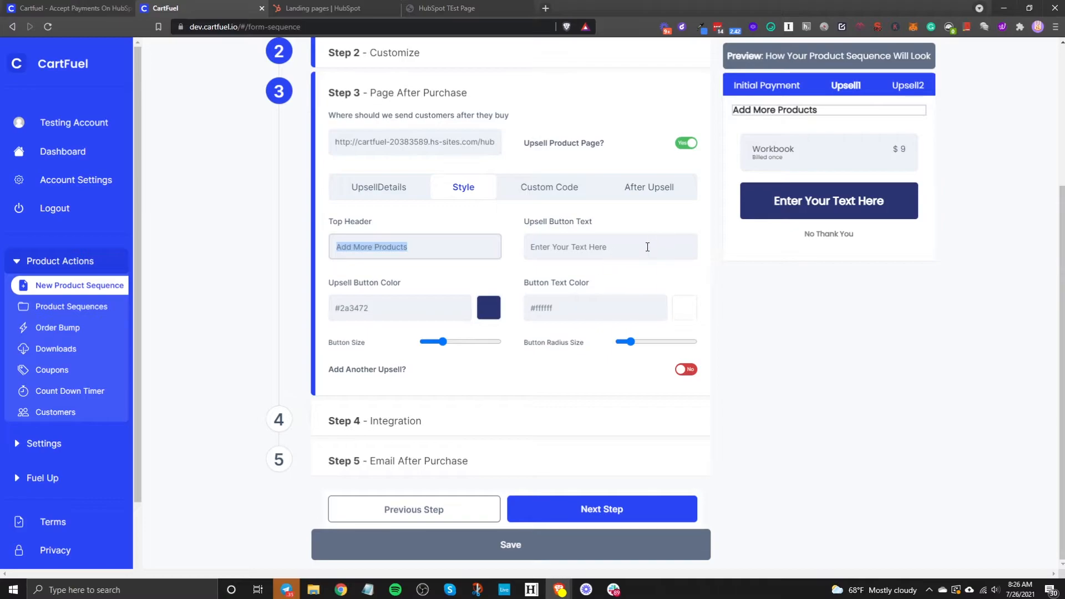
drag(647, 247, 532, 247)
key(BackSpace)
text(Yes, I want this Upsell!)
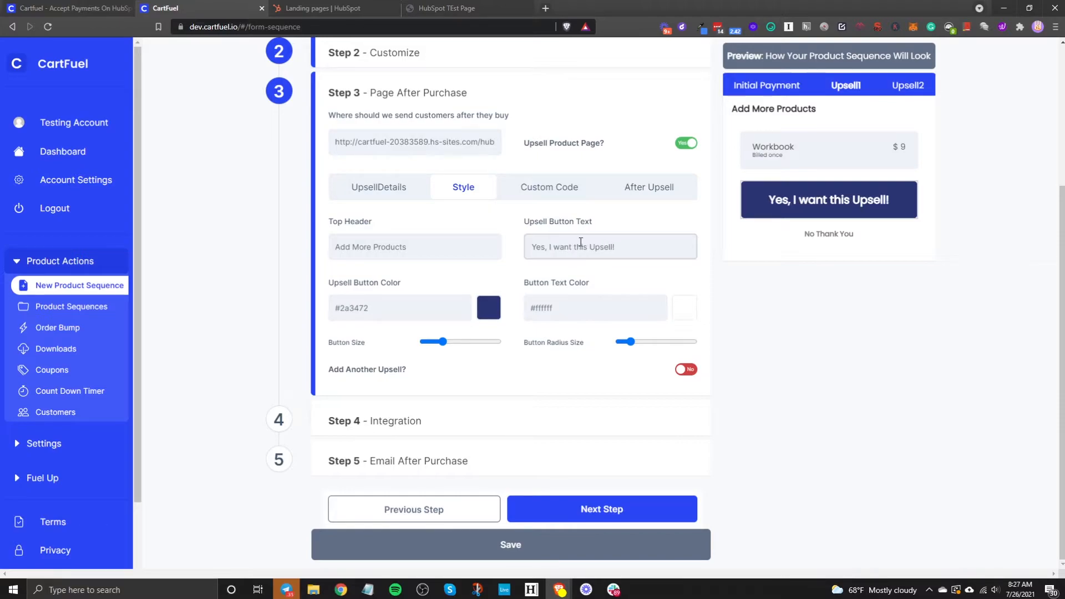
Step: Review the Custom Code and After Upsell settings, then return to HubSpot's Landing pages list
click(550, 191)
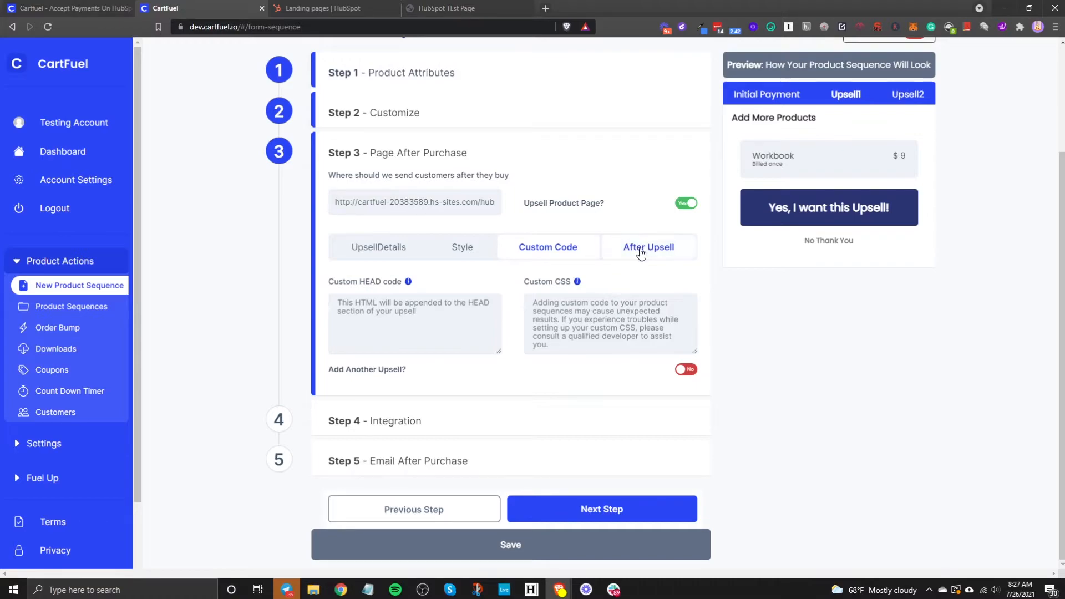
click(640, 251)
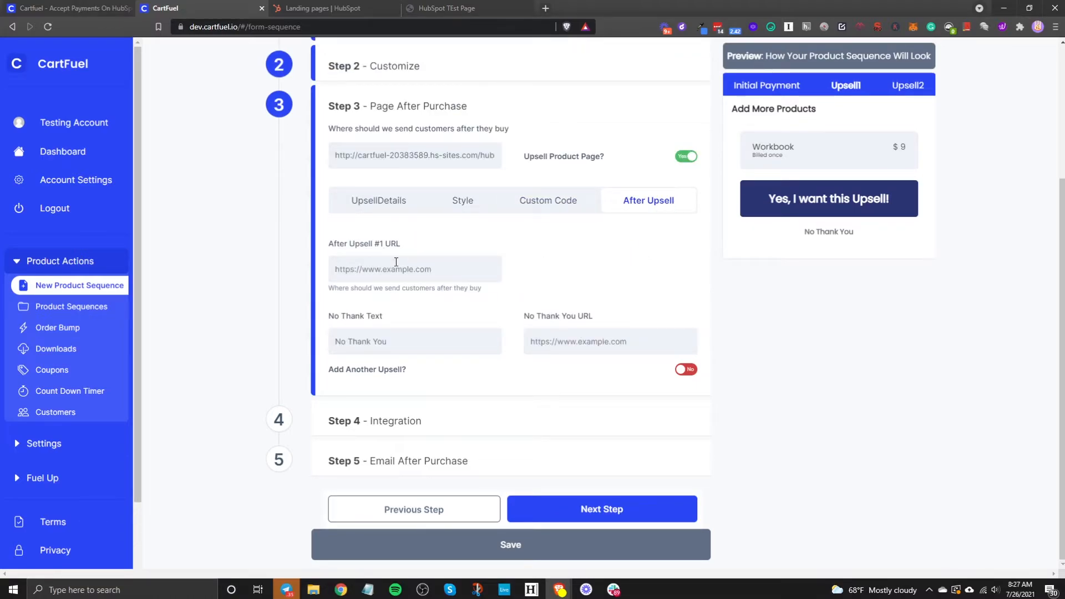
click(334, 15)
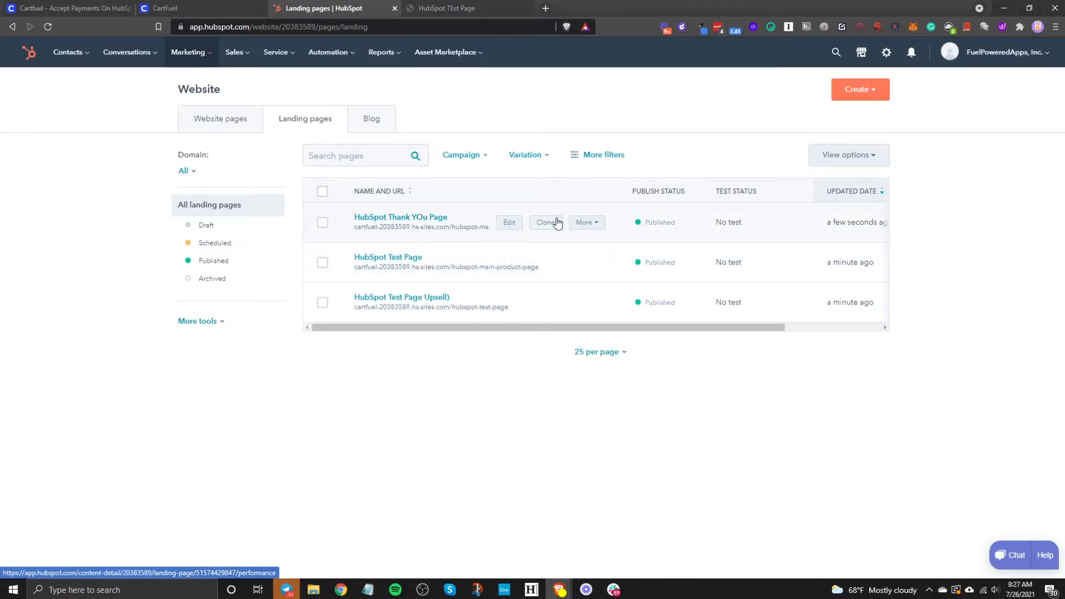
Step: Open the HubSpot Thank You page live, copy its address, and return to CartFuel's after-upsell field
click(588, 223)
click(589, 254)
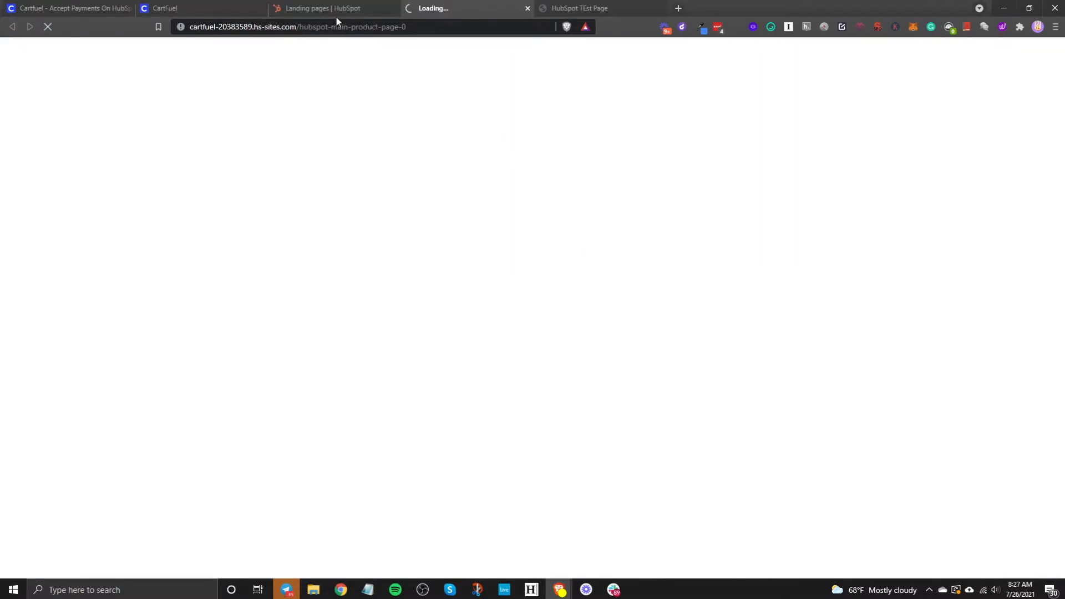
right_click(302, 26)
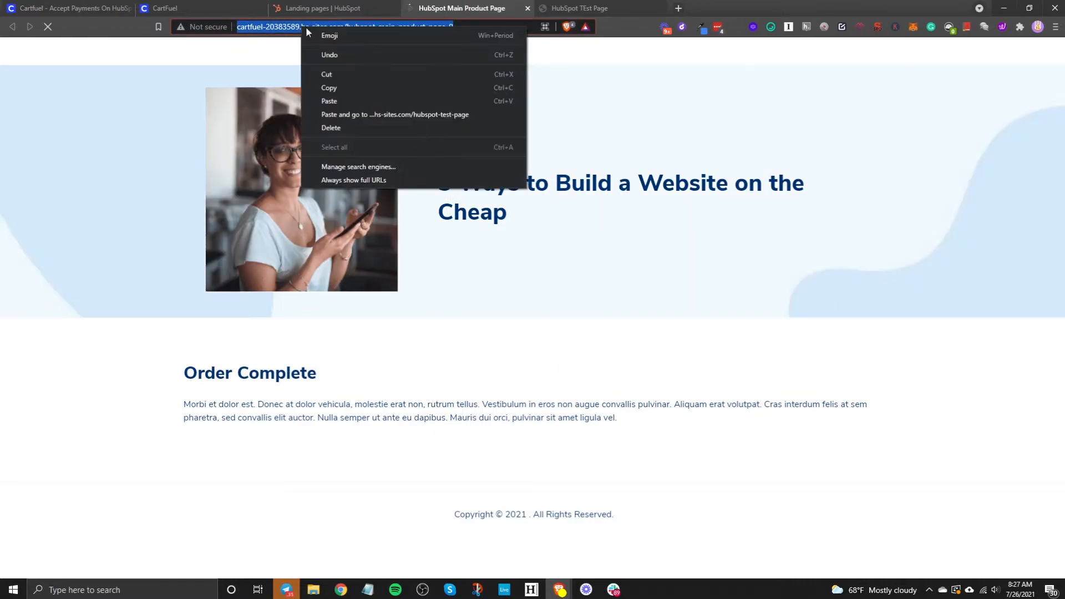
click(342, 89)
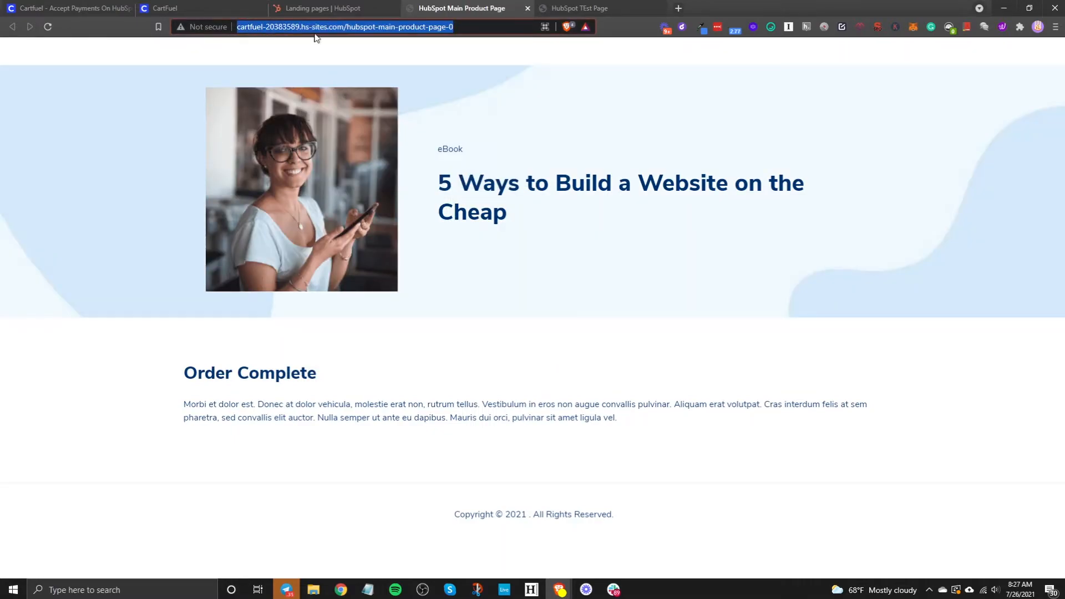
click(218, 7)
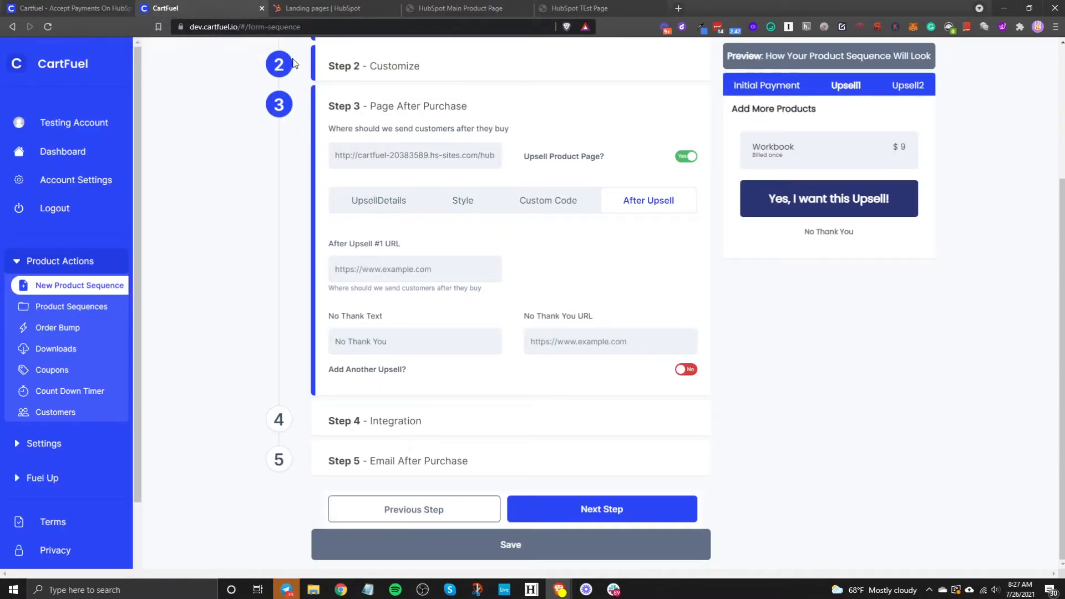
right_click(387, 261)
Step: Paste the thank-you page address as the after-upsell URL and the HubSpot page address as the No Thank You URL
click(433, 346)
click(575, 269)
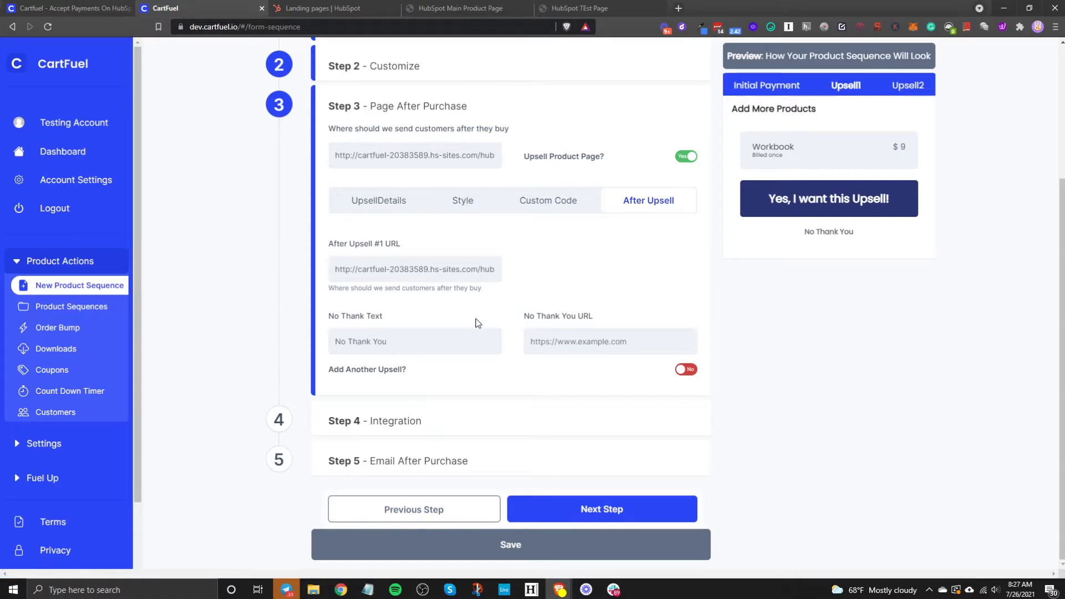
right_click(568, 337)
click(616, 161)
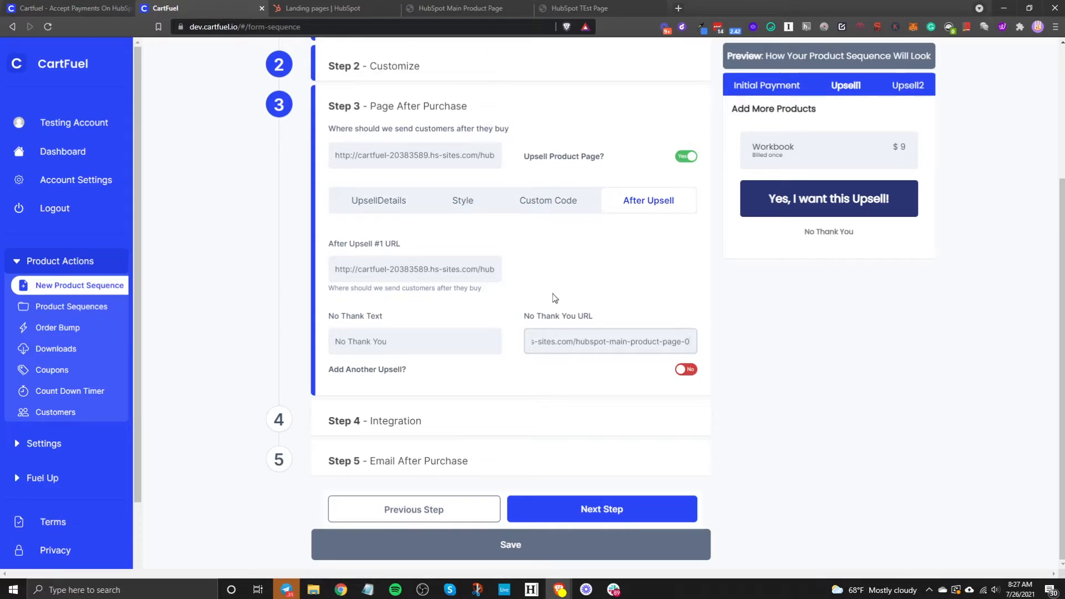
Step: Switch Add Another Upsell to Yes, then back to No
click(683, 370)
scroll(687, 377, down, 4)
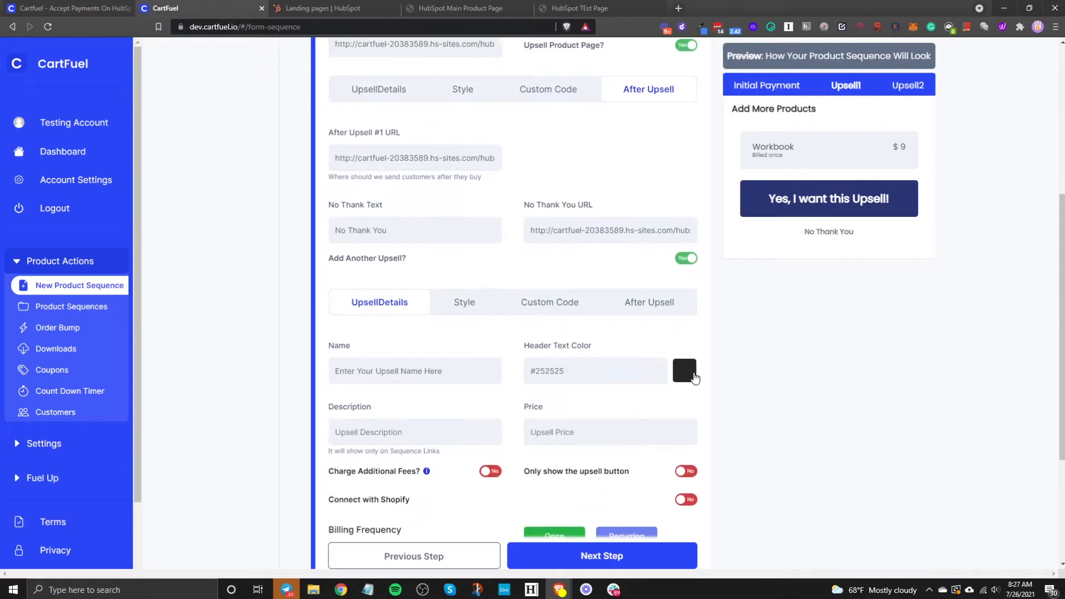
scroll(686, 375, down, 1)
scroll(675, 356, up, 4)
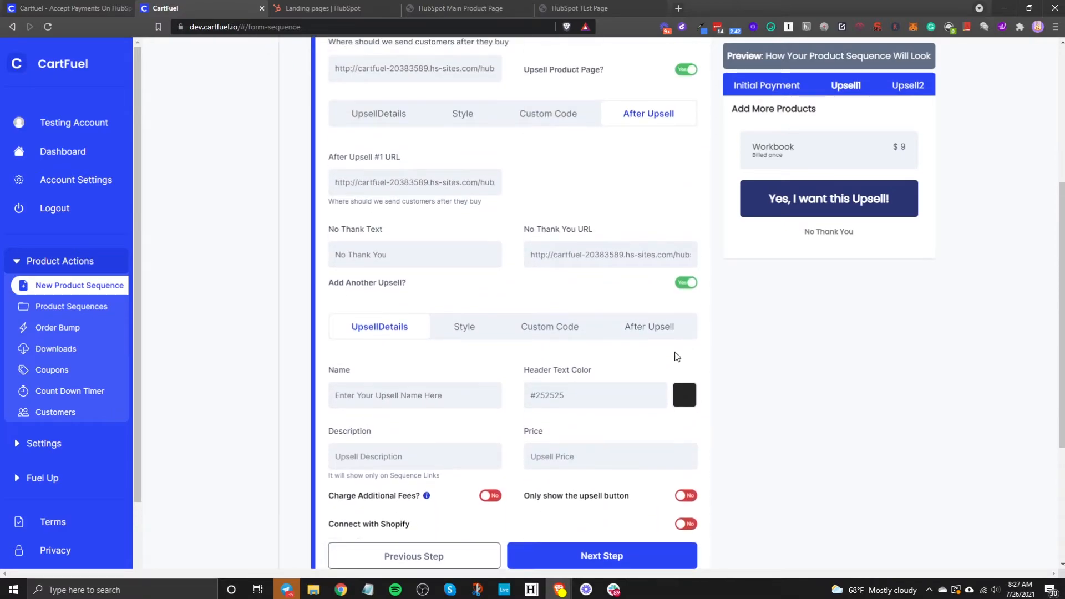
click(685, 284)
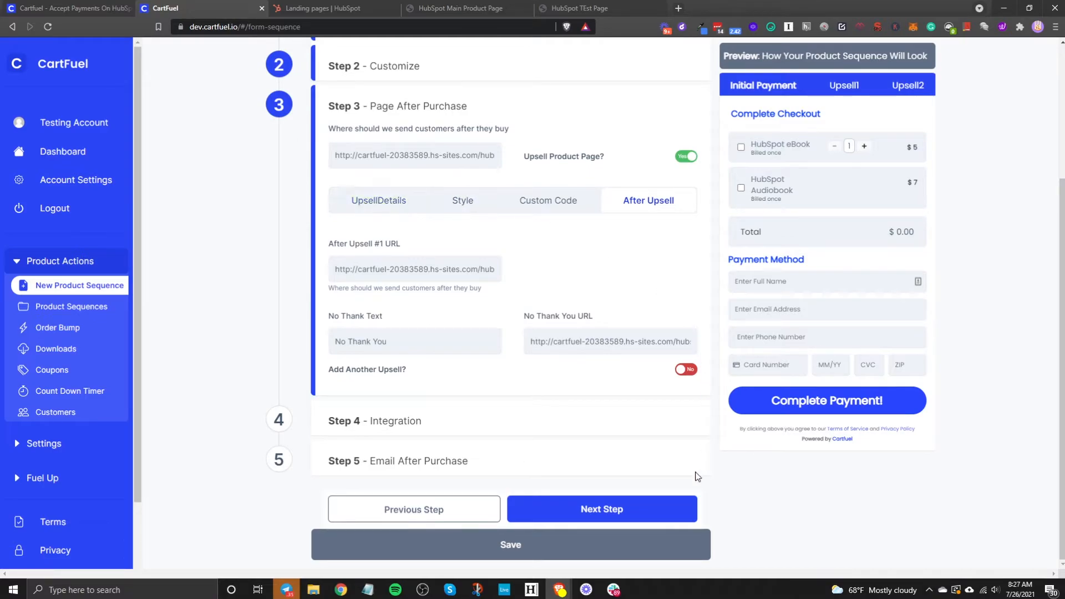
Step: On the Integration step, try the Main Product integration and its webhook choices, then leave it off
click(639, 507)
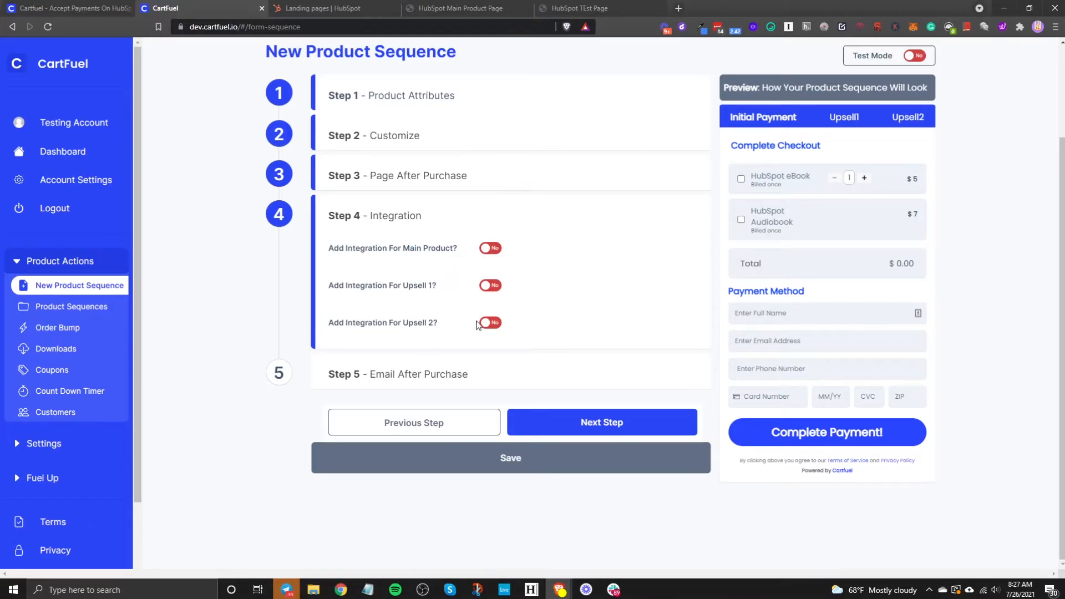
click(492, 248)
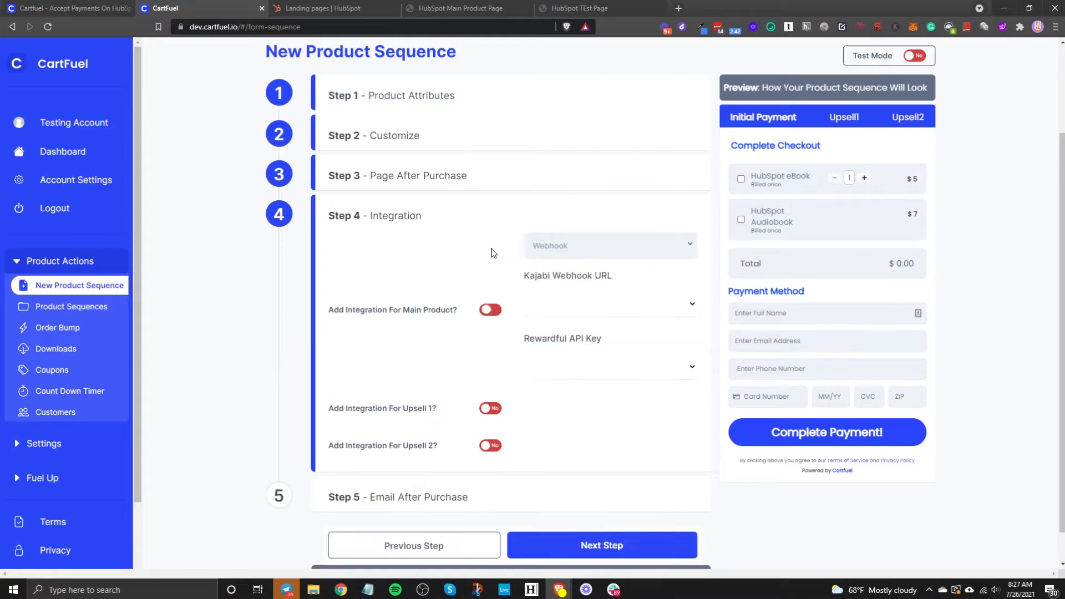
click(592, 253)
click(432, 223)
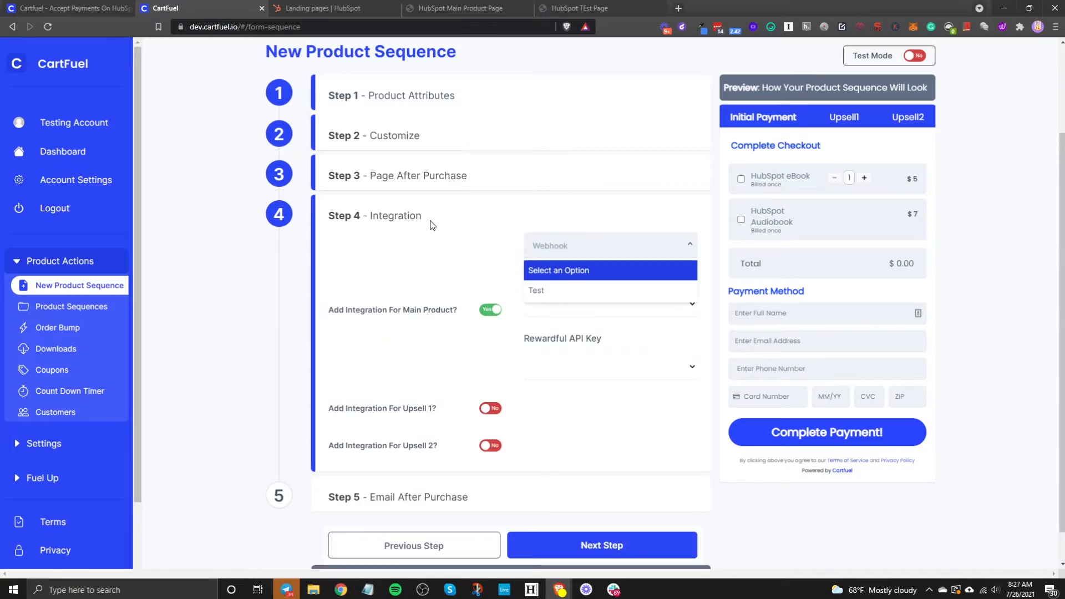
click(490, 309)
Step: On the Email After Purchase step, switch Send Email After Purchase on, then back off
click(556, 423)
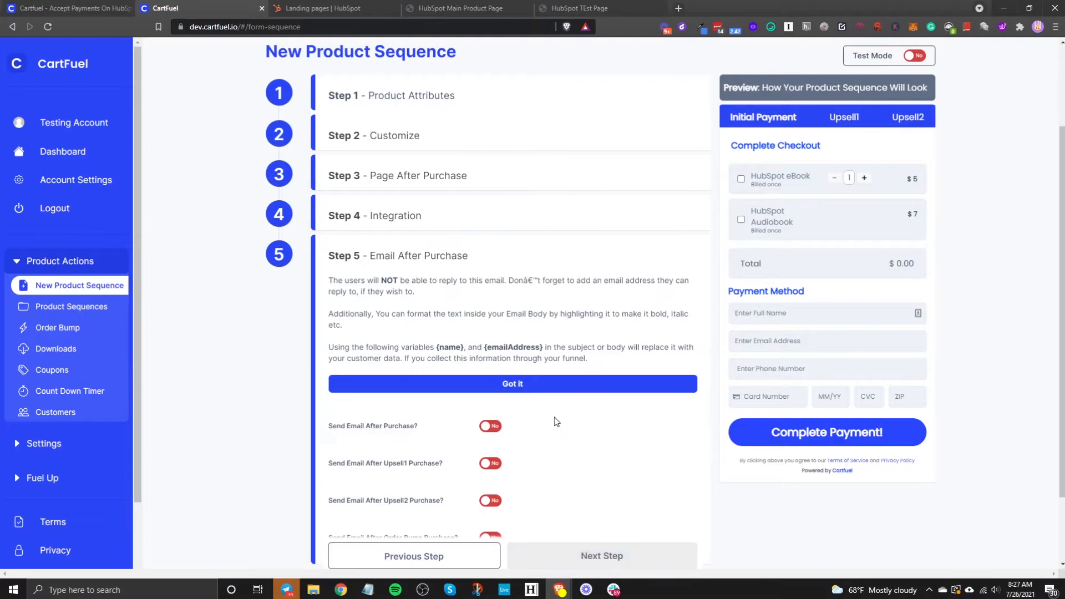
scroll(571, 447, down, 2)
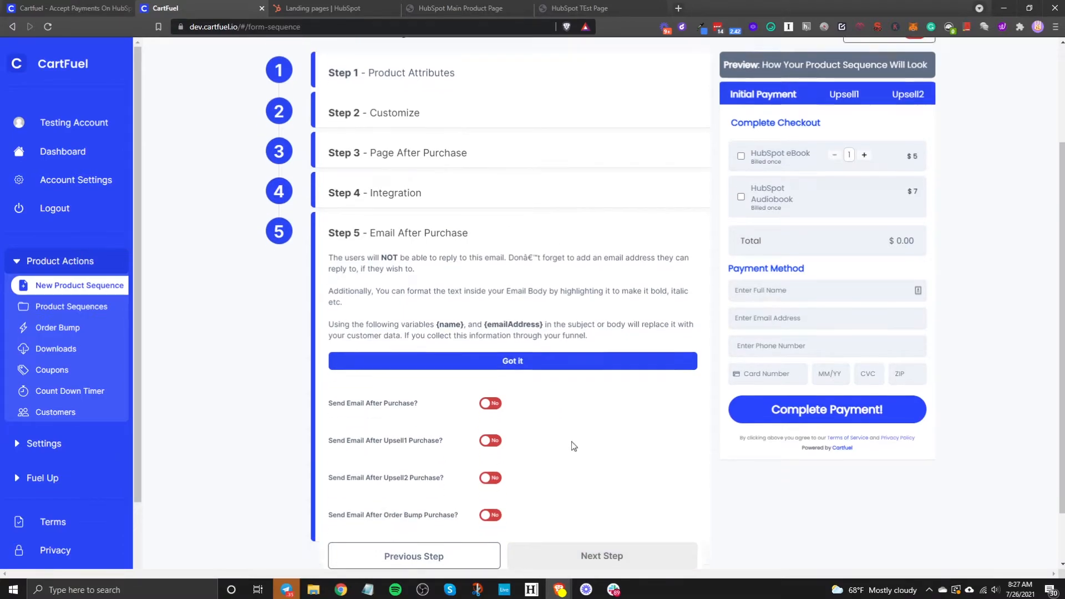
click(490, 340)
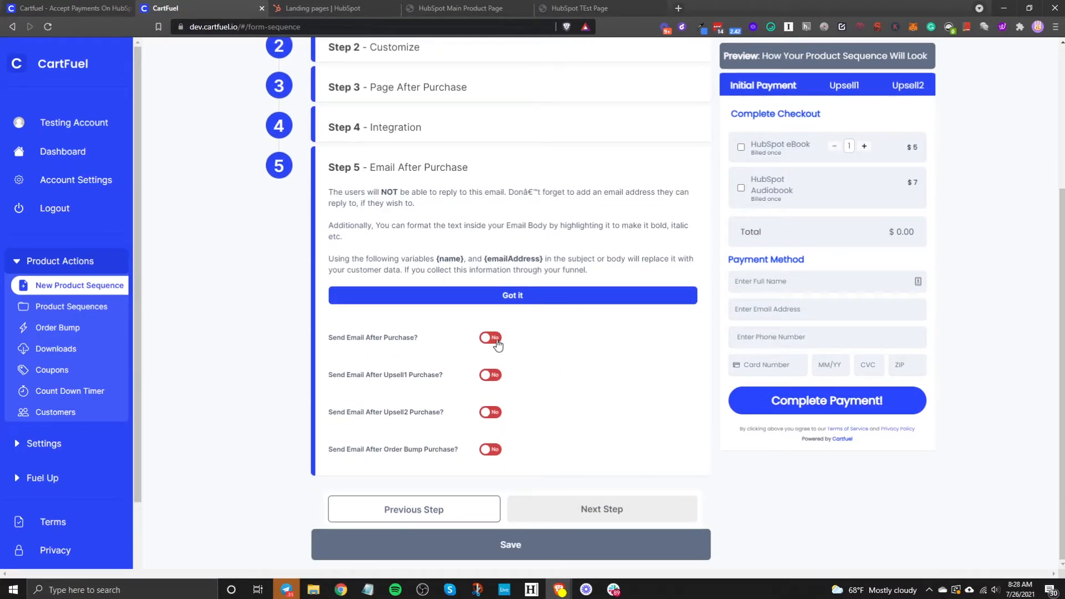
scroll(450, 327, down, 2)
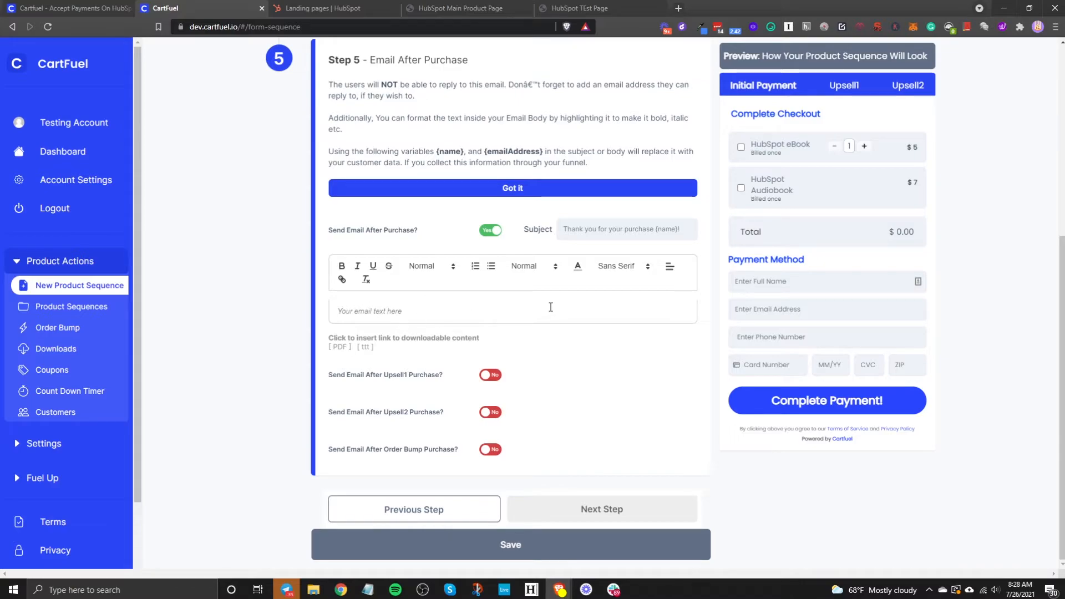
click(496, 233)
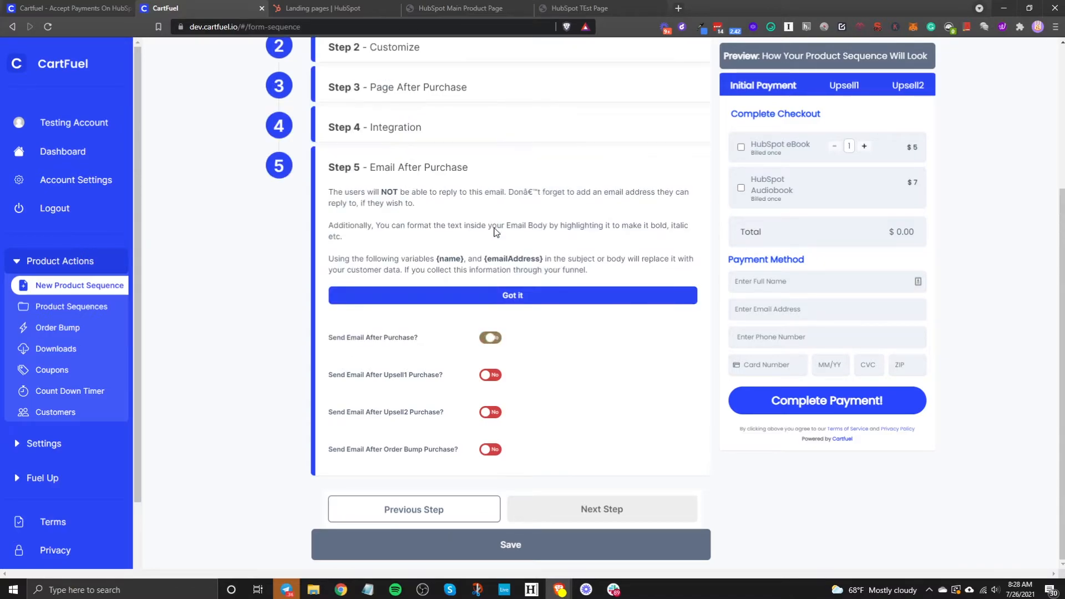
Step: Save the HubSpot Test sequence and review its Main Product and Upsell #1 embed code
click(480, 549)
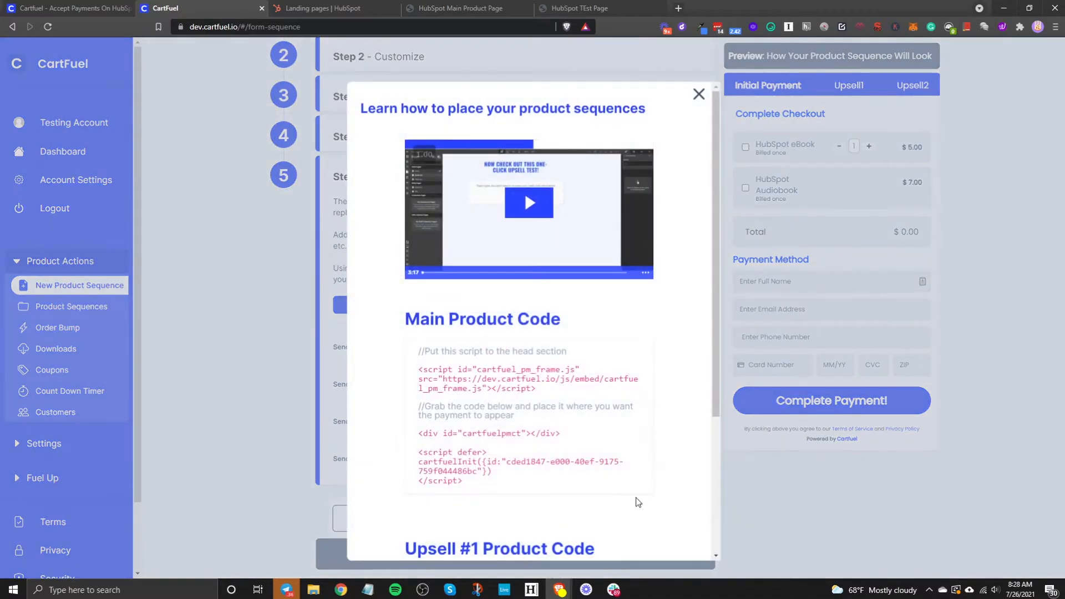
scroll(550, 548, down, 3)
scroll(434, 368, up, 3)
scroll(614, 286, down, 3)
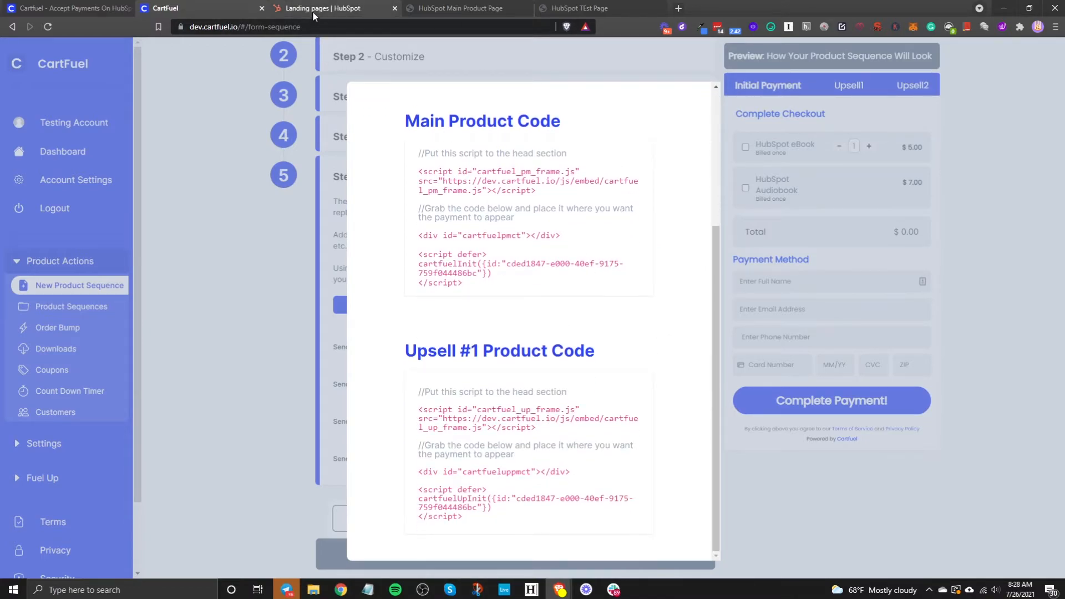
click(312, 10)
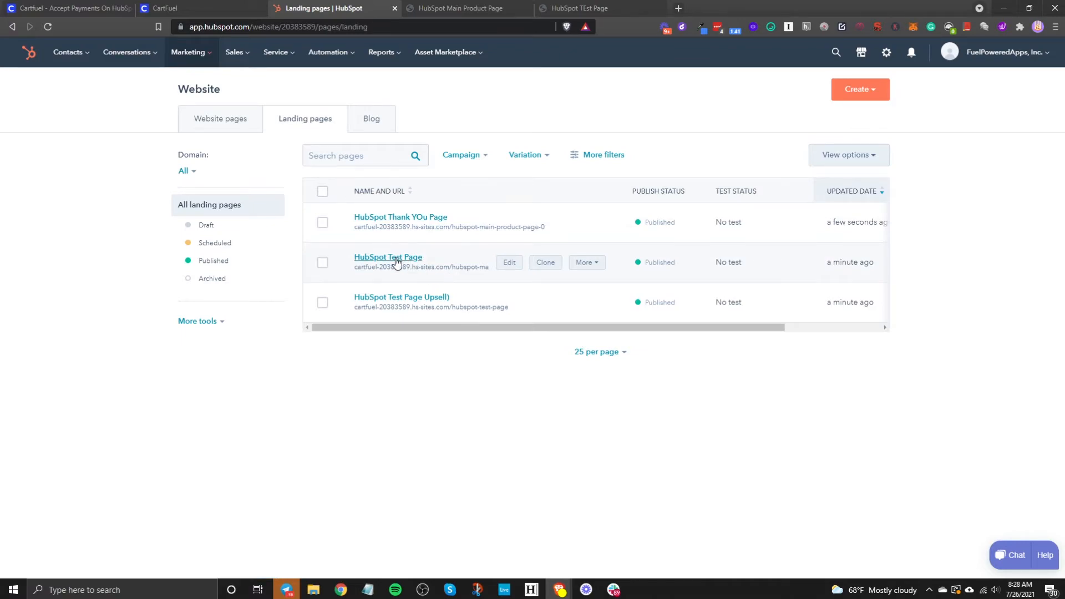
click(507, 266)
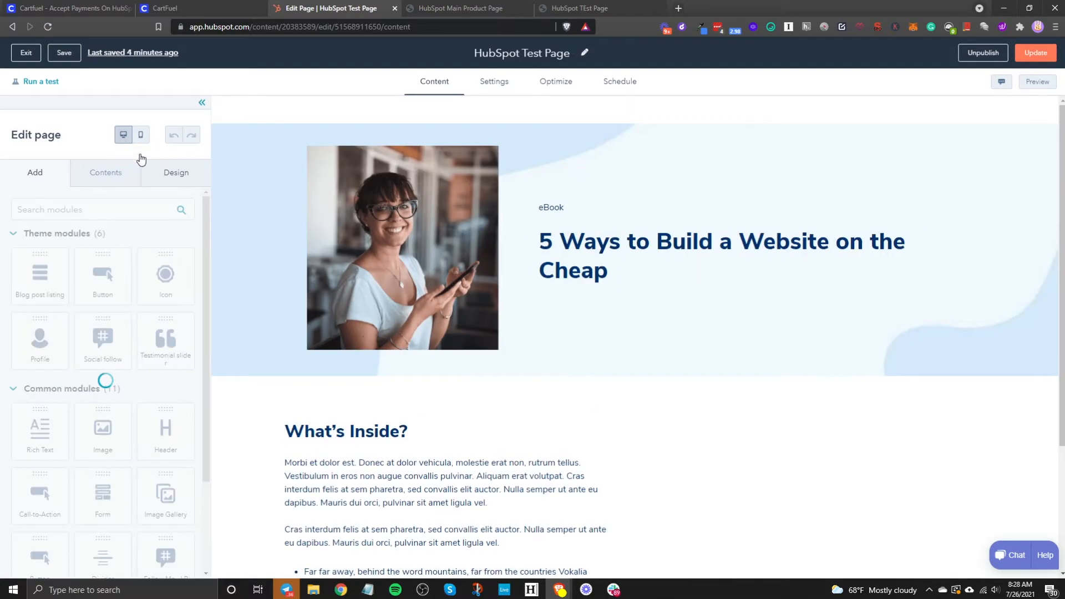
click(28, 53)
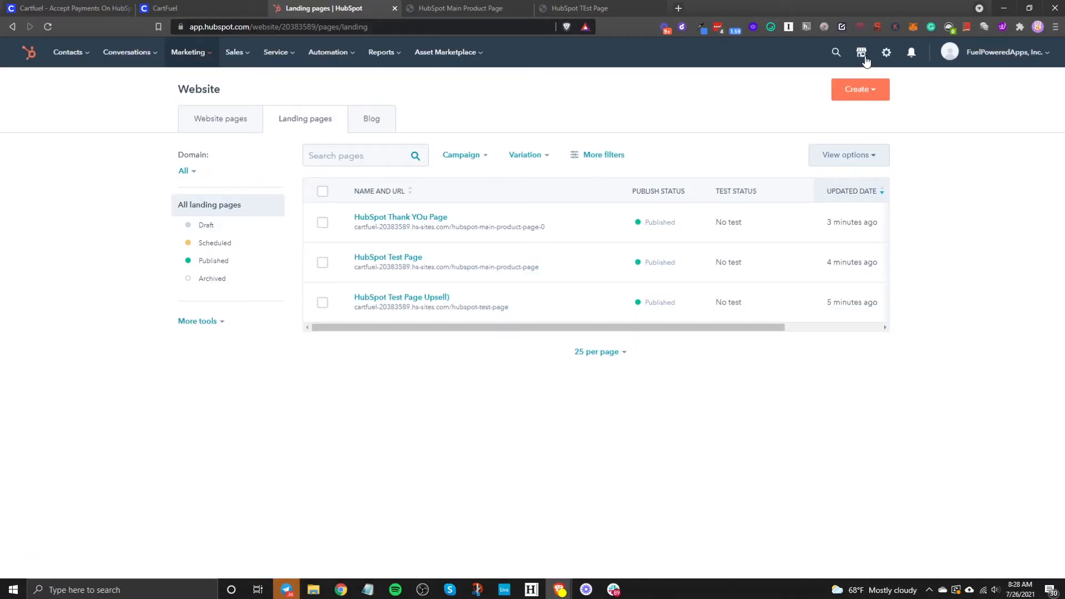
click(862, 55)
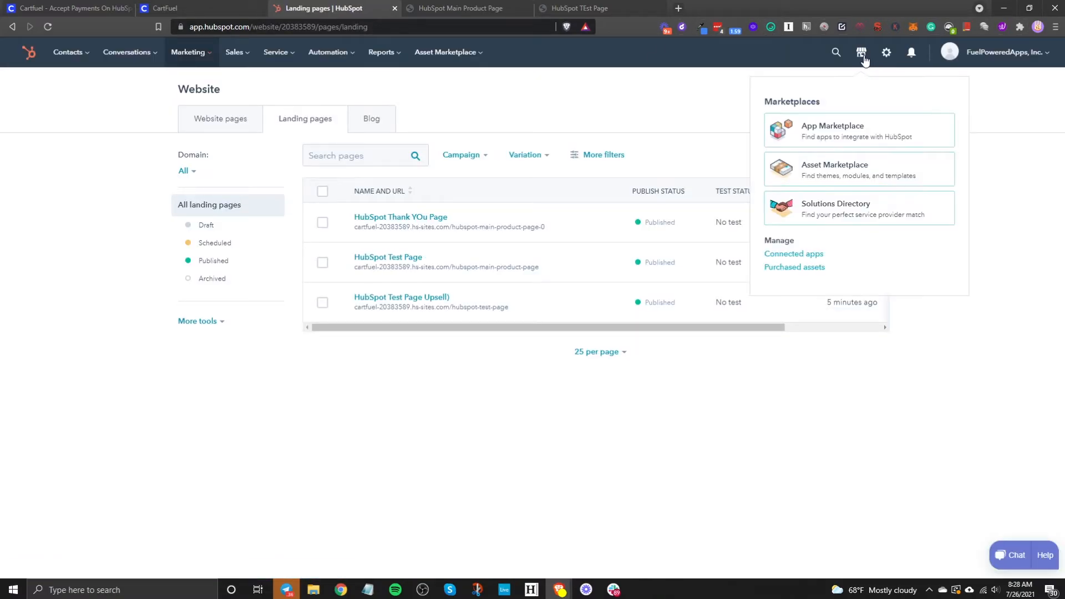
click(839, 170)
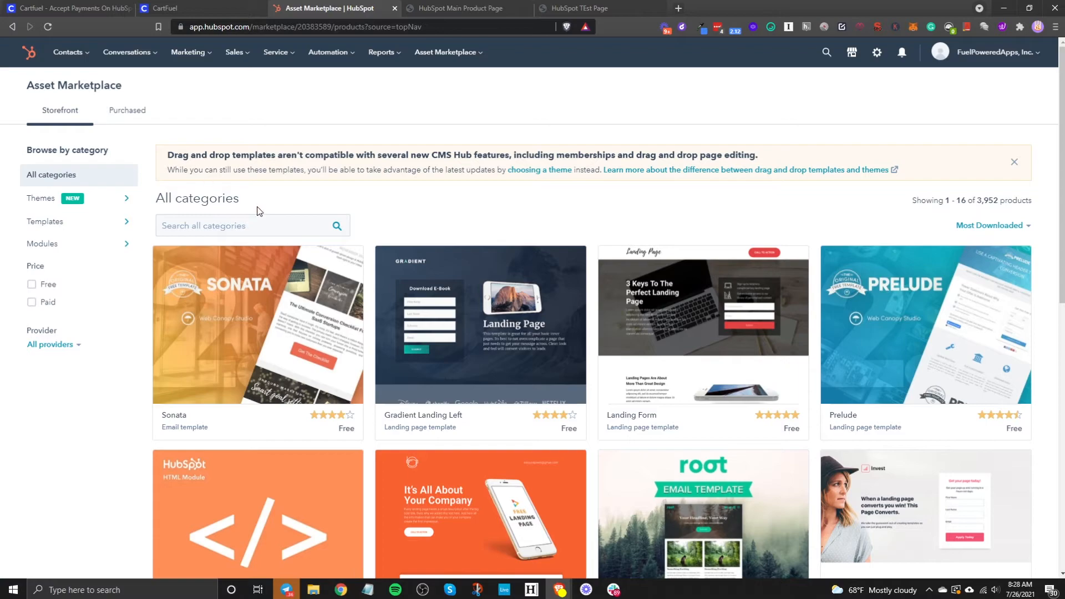
click(270, 228)
text(html)
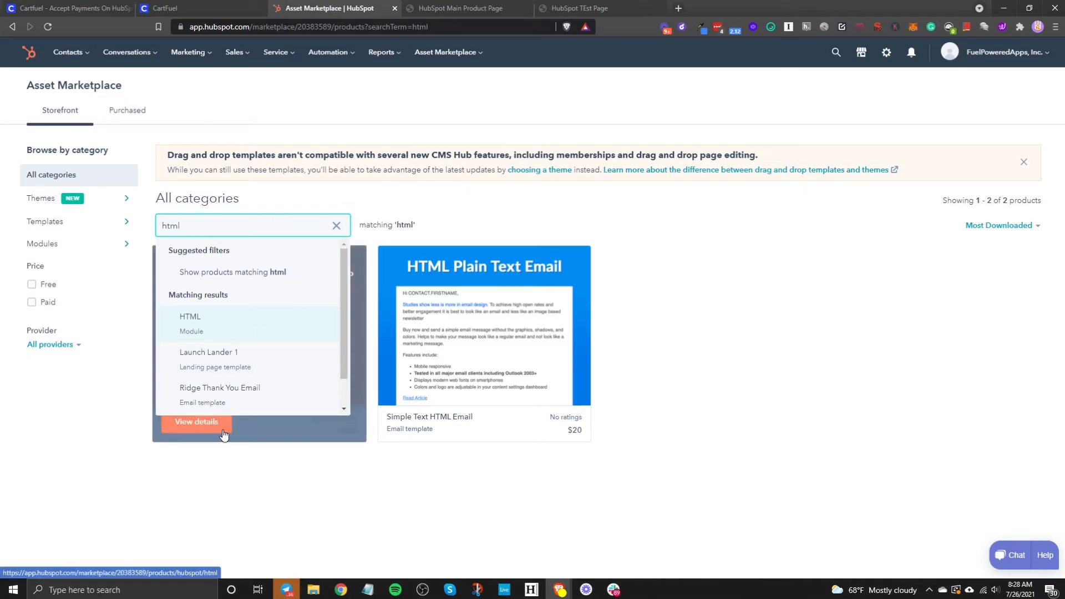
click(293, 436)
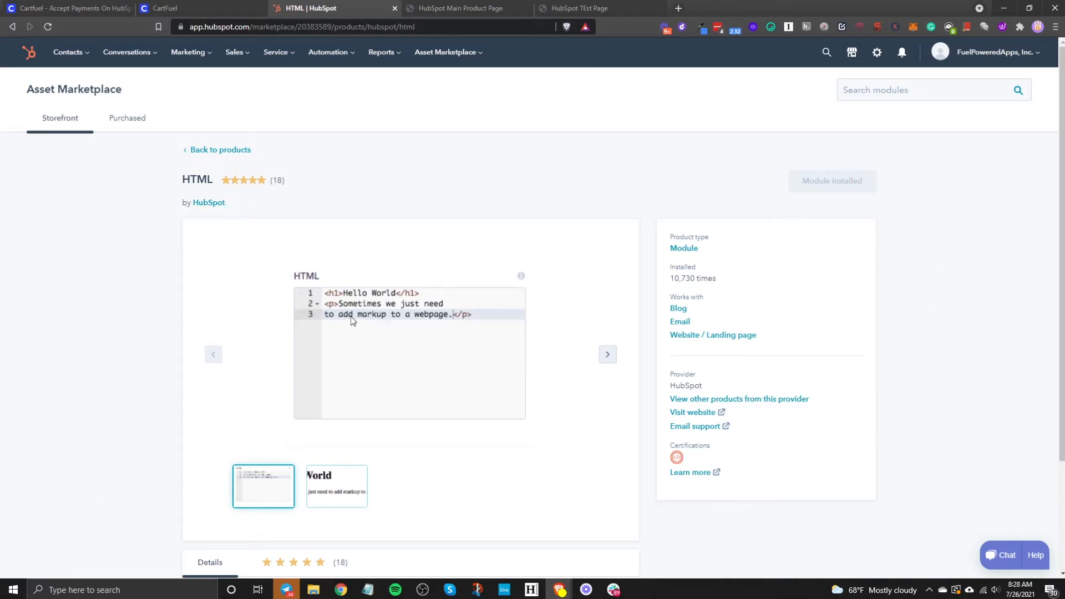
click(11, 27)
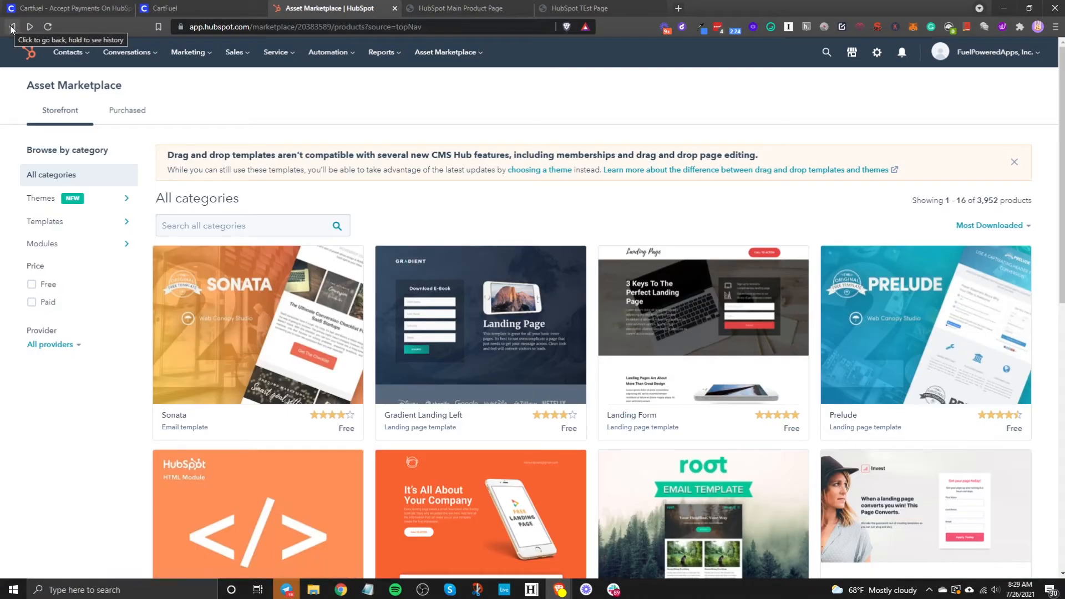
click(12, 27)
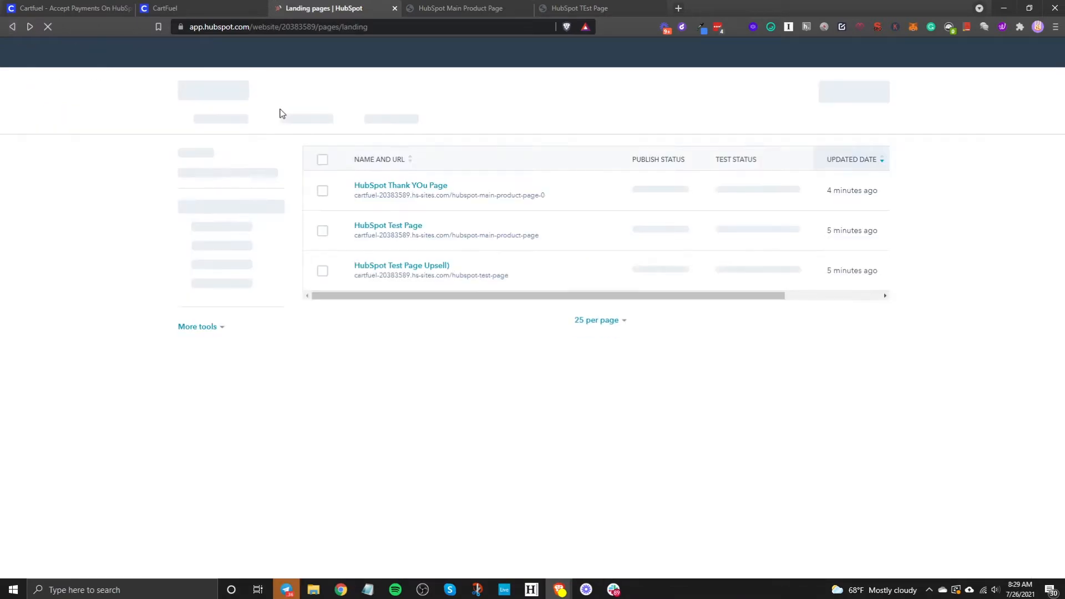
Step: Open the HubSpot Test Page's details and start editing it
click(400, 256)
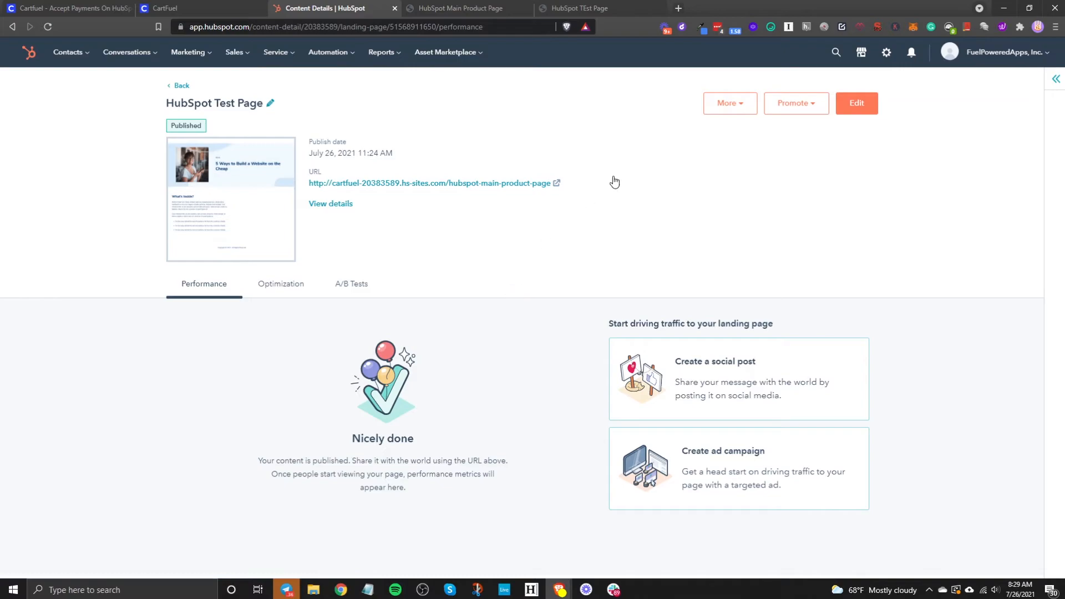
click(844, 108)
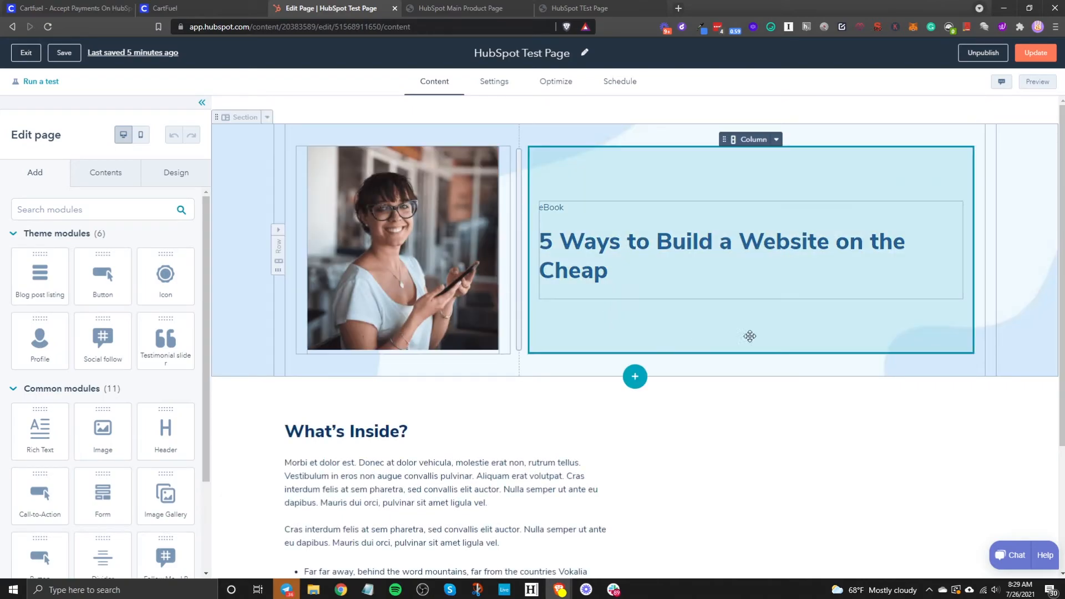
Step: Drop an HTML module into the empty right column beside What's Inside and open its settings
scroll(776, 344, down, 3)
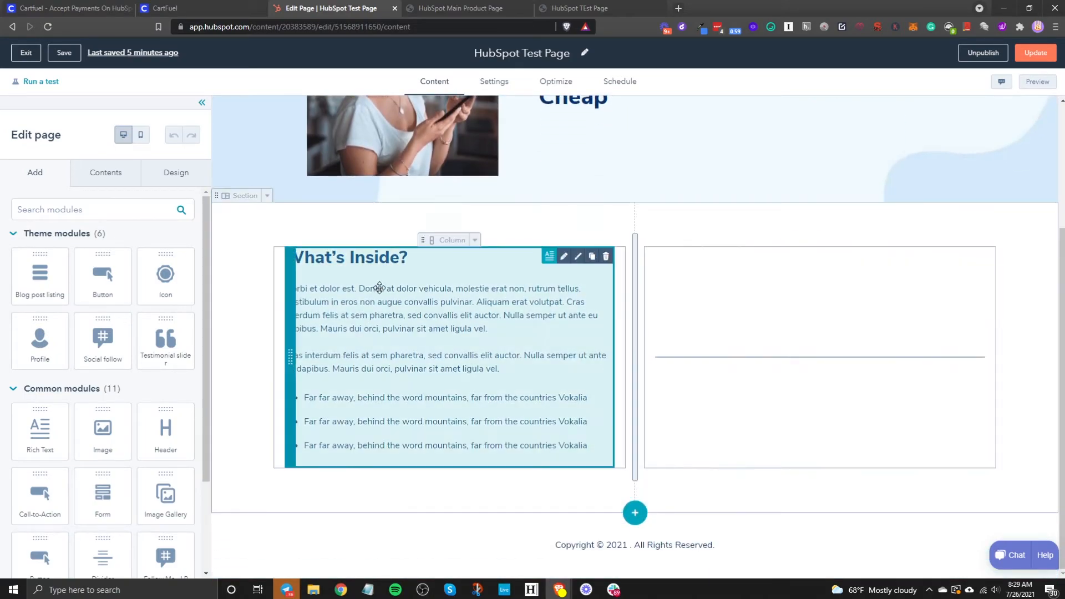
click(780, 335)
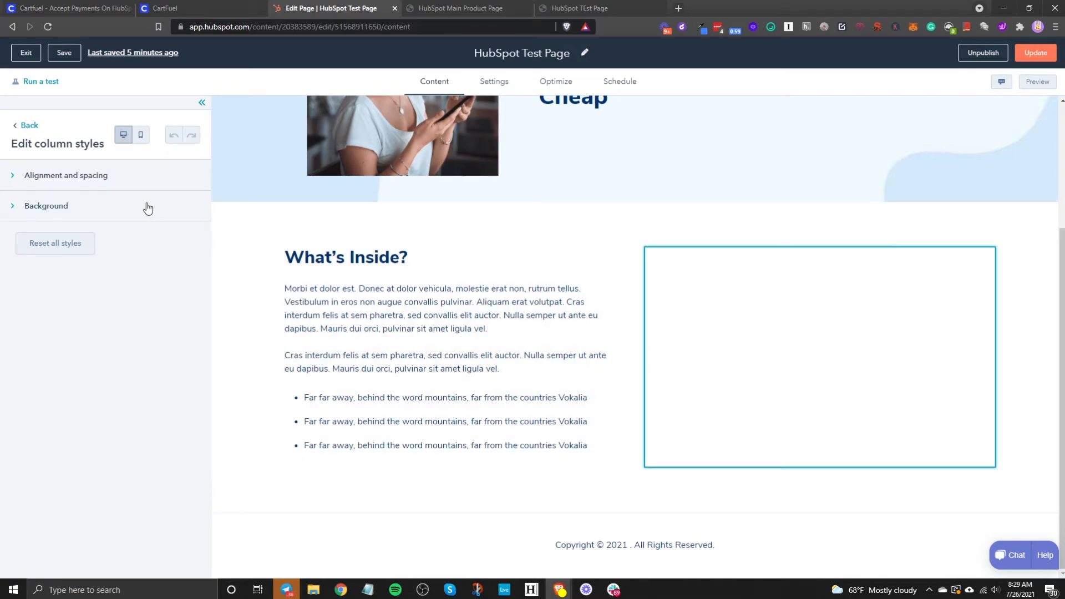
click(29, 125)
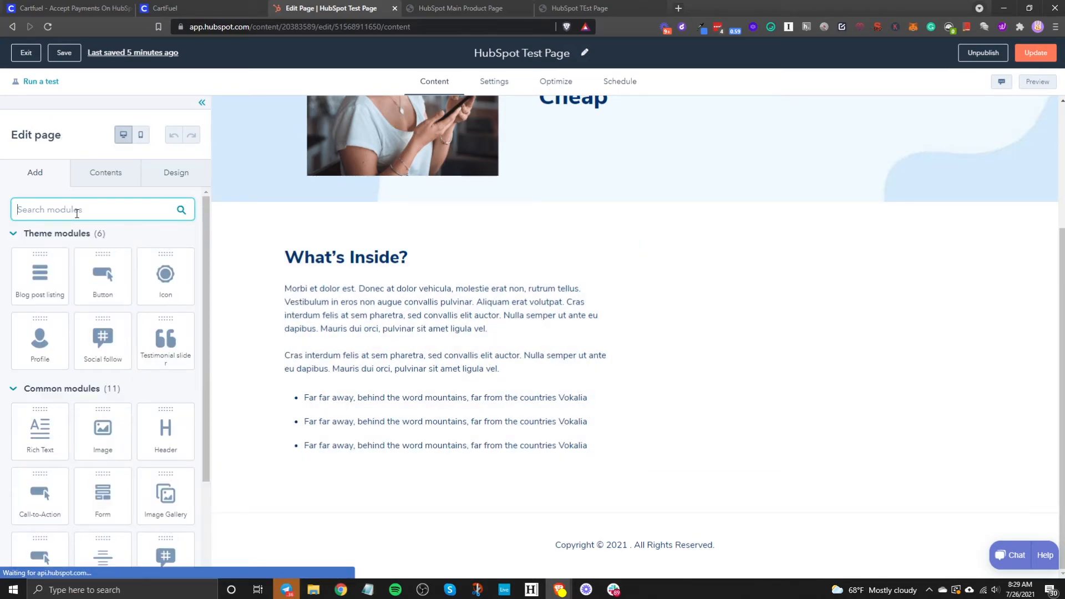
text(html)
key(BackSpace)
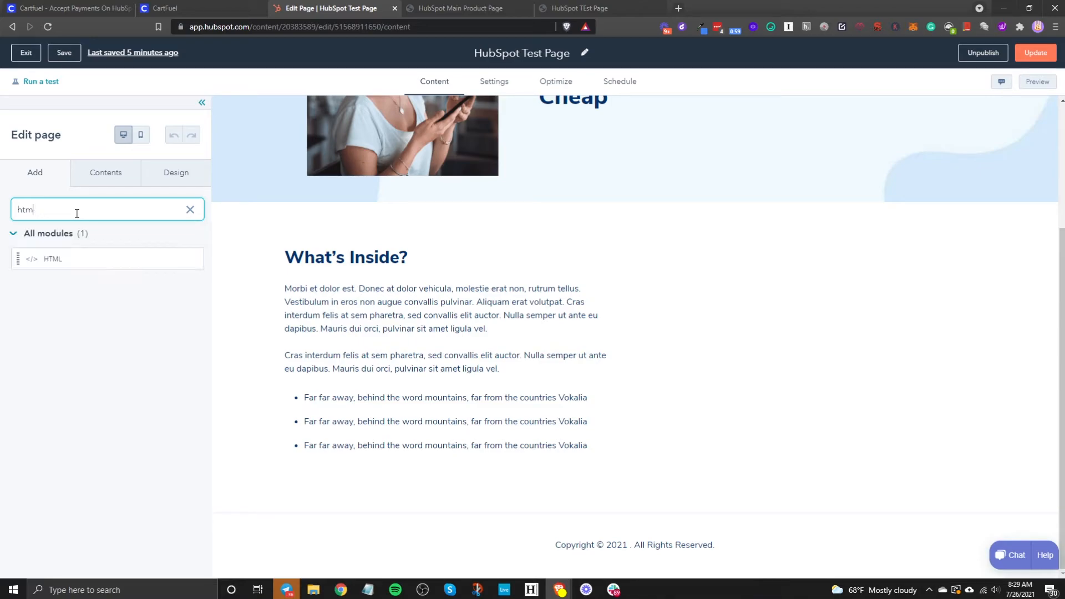
drag(55, 256, 760, 312)
click(806, 363)
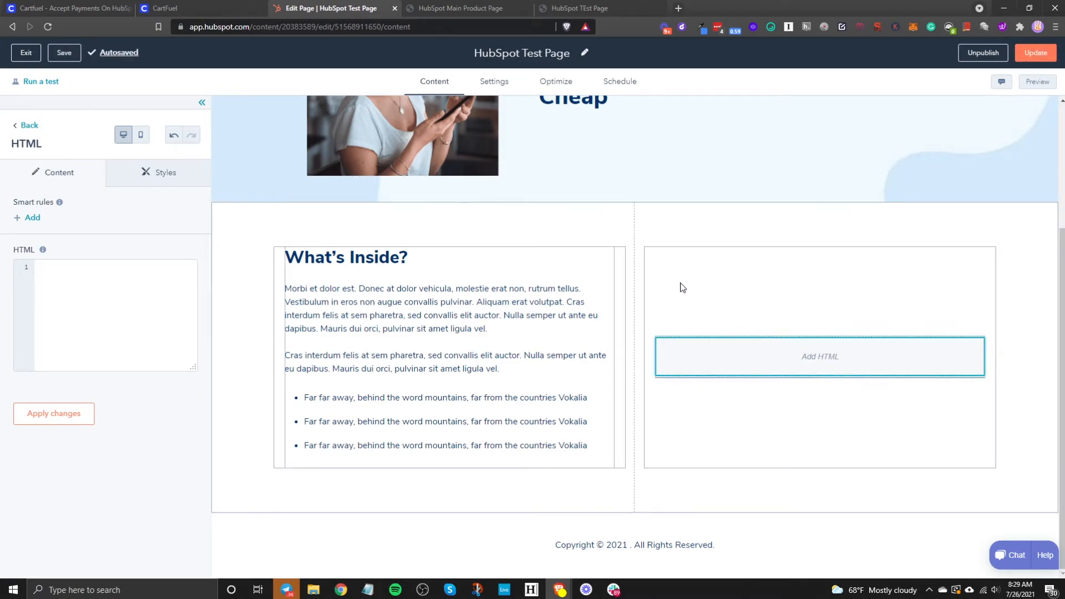
click(174, 10)
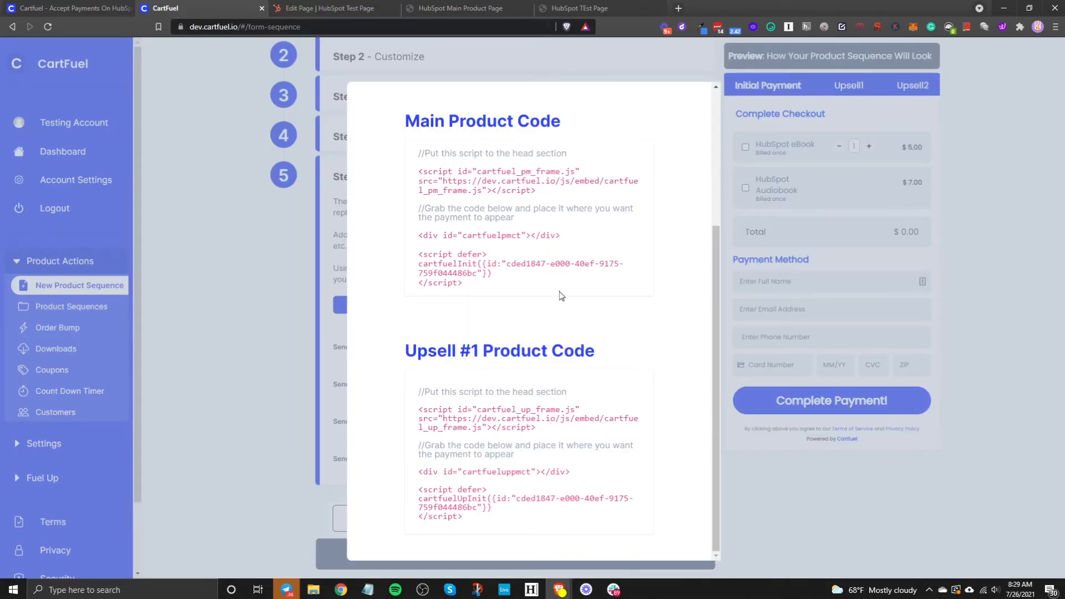
Step: Copy CartFuel's Main Product head script and paste it into the HTML module's code box
scroll(561, 289, up, 4)
click(487, 385)
click(330, 7)
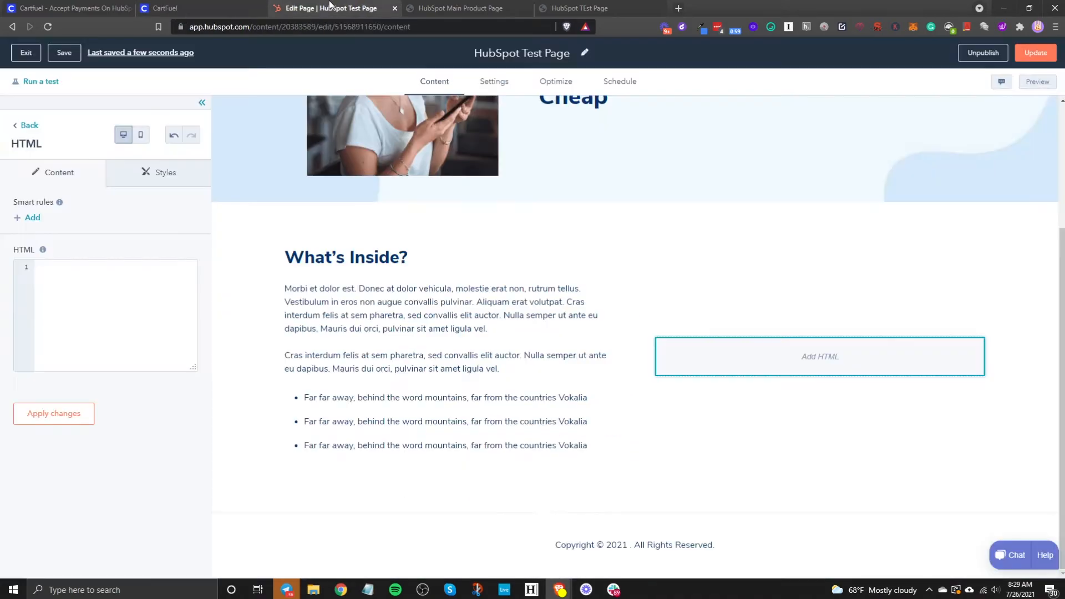
click(197, 12)
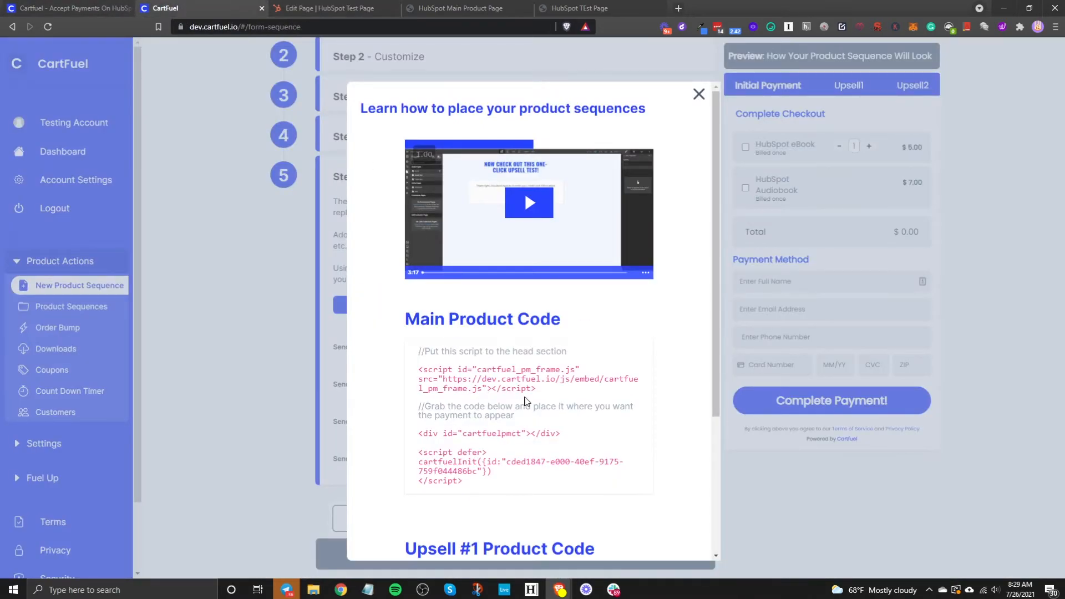
click(518, 386)
click(330, 7)
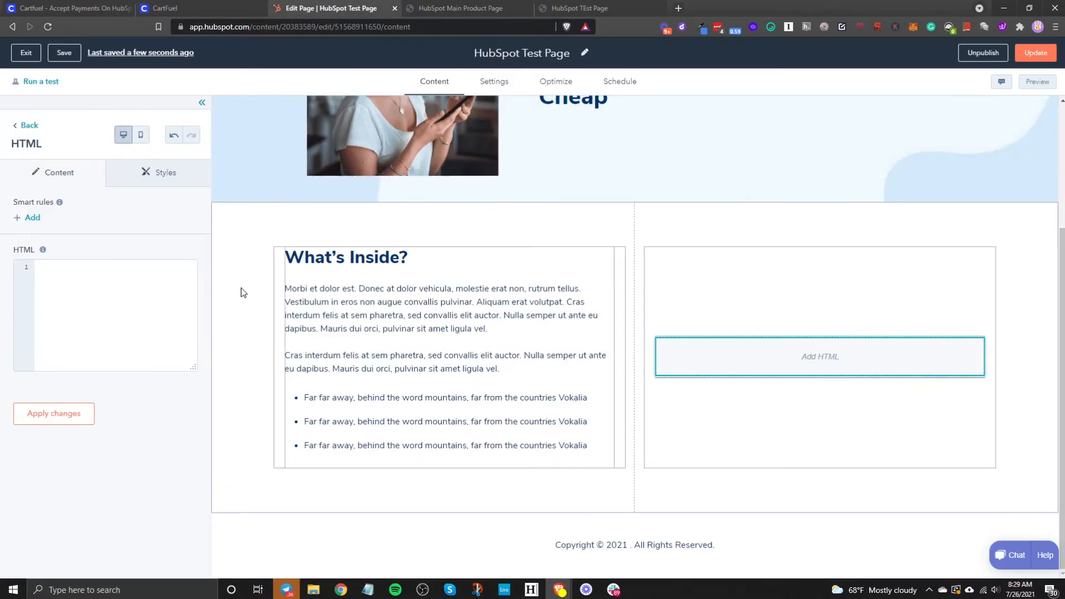
right_click(127, 314)
click(181, 395)
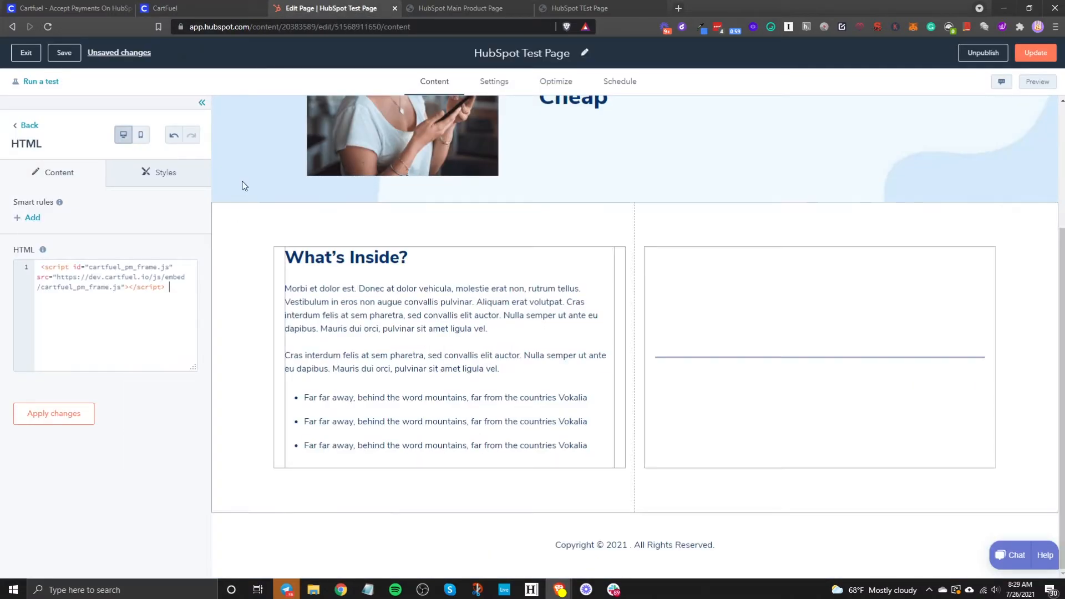
Step: Paste the checkout div and init script below the head script and apply the HTML changes
click(167, 8)
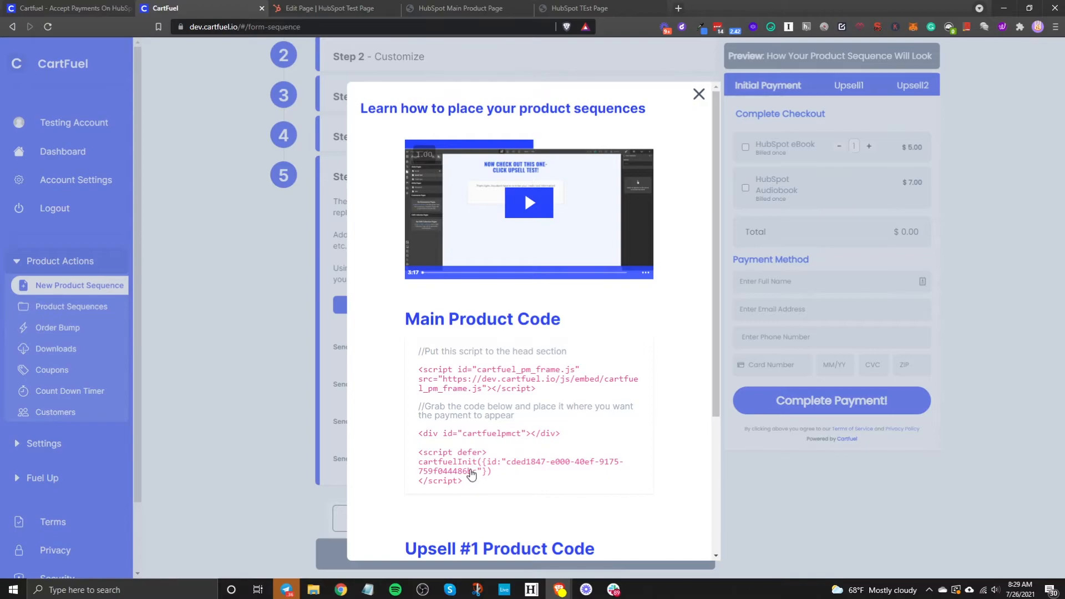
click(471, 475)
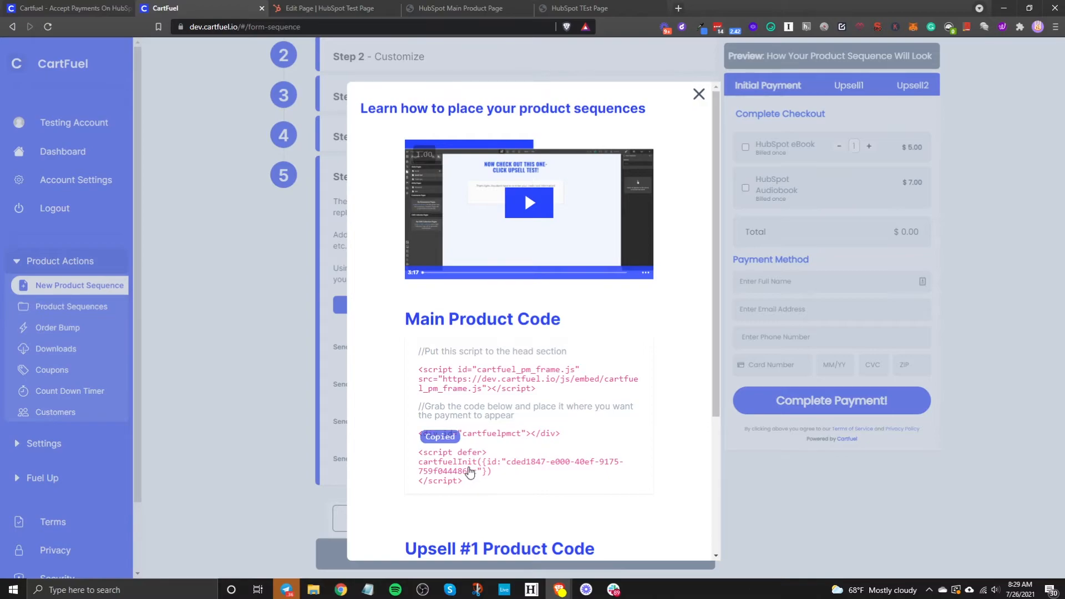
click(331, 7)
key(Return)
key(Return)
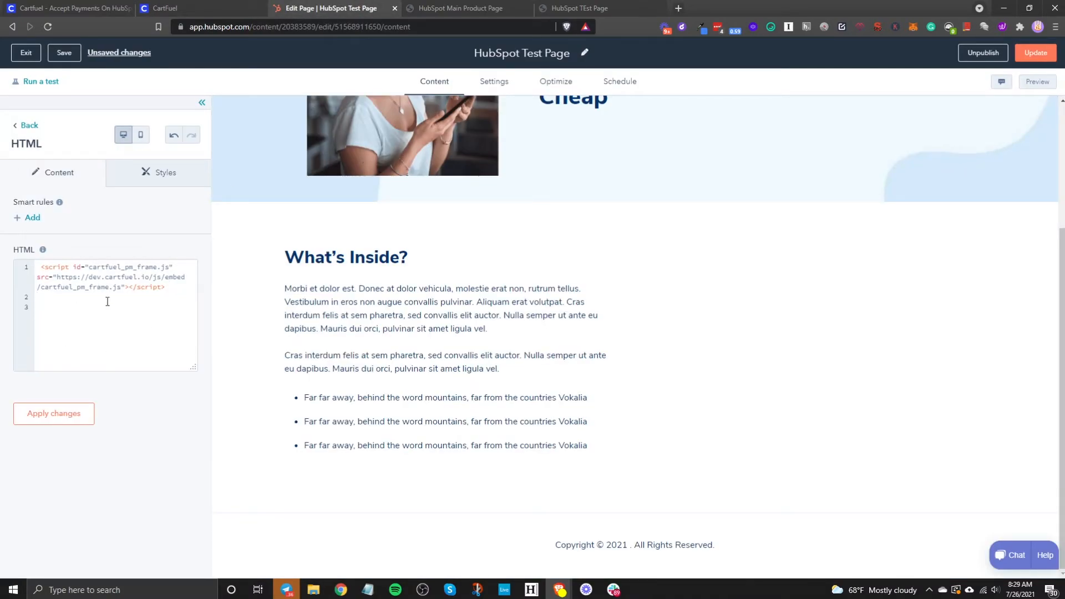
right_click(84, 308)
click(129, 394)
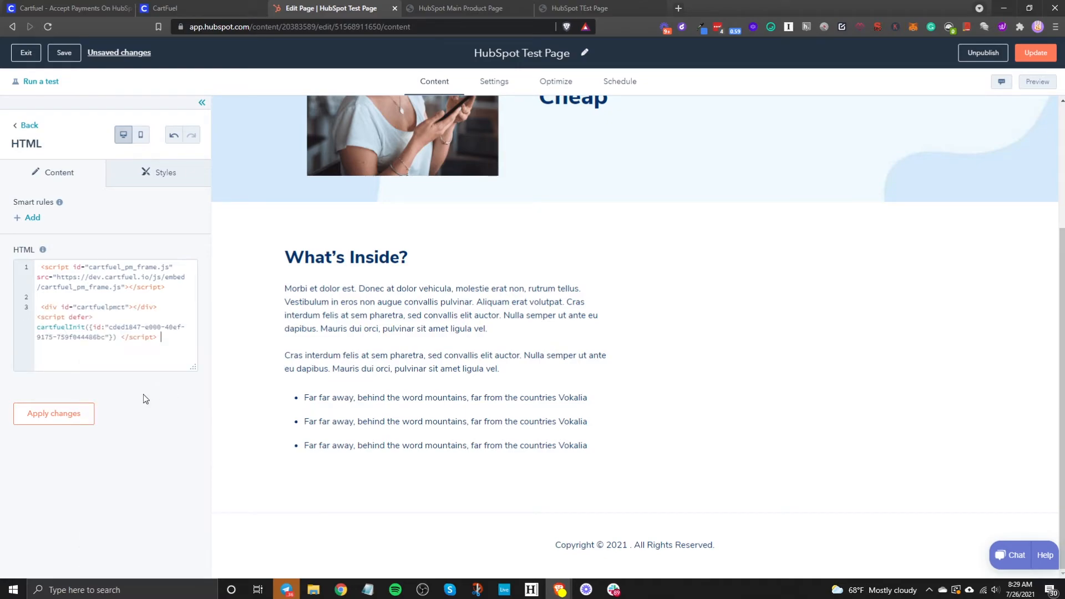
click(80, 416)
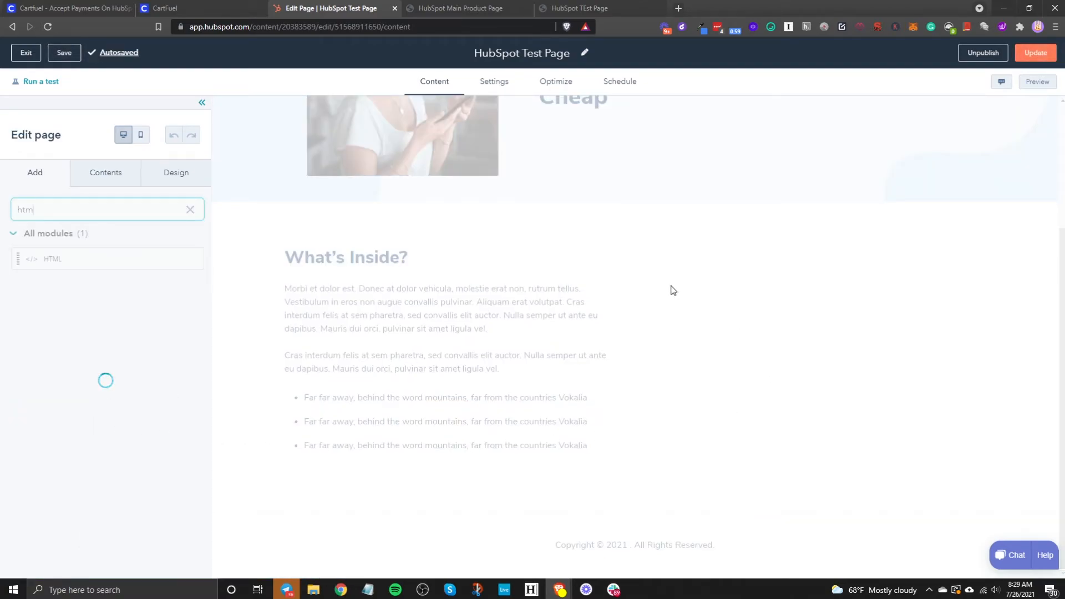
click(556, 378)
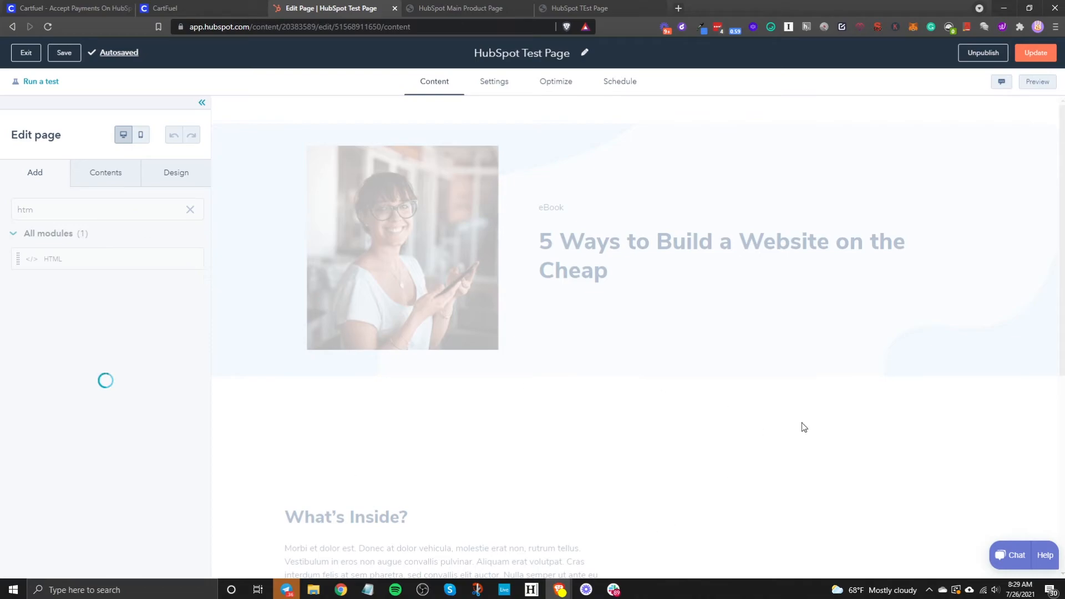
Step: Publish the HubSpot Test Page update live with Update page now
scroll(714, 420, down, 5)
scroll(713, 420, up, 2)
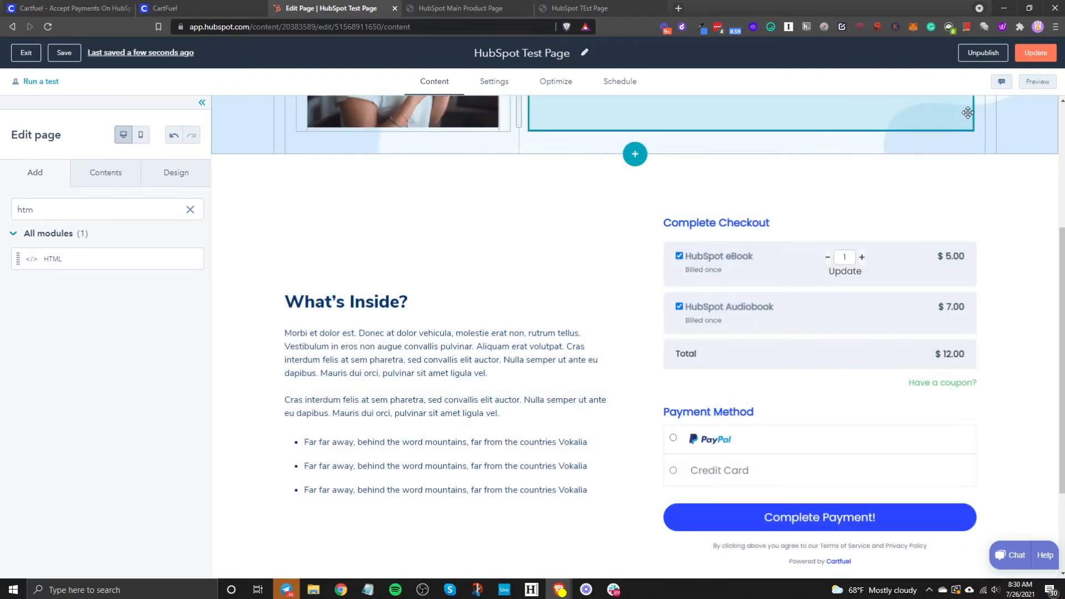
click(1035, 52)
click(455, 171)
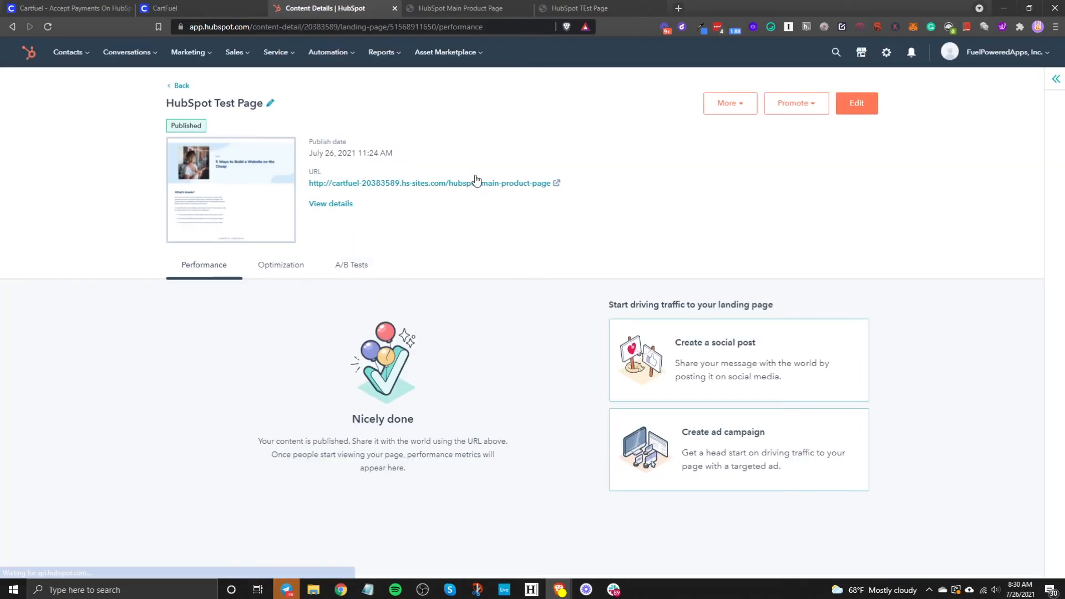
Step: Go back from the page details to the HubSpot Landing pages list
click(226, 8)
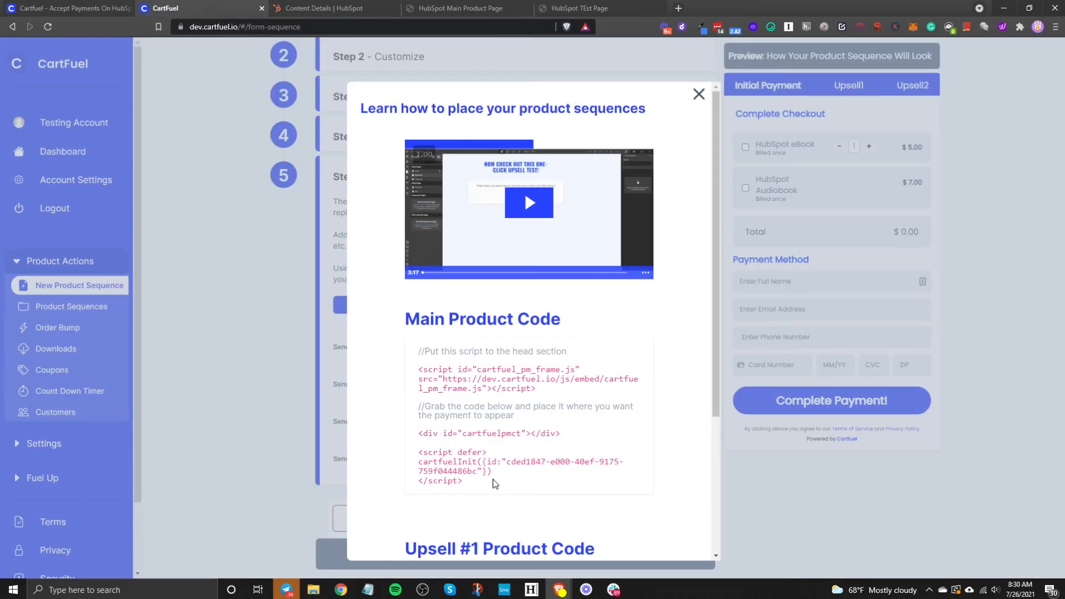
scroll(477, 362, down, 4)
click(317, 10)
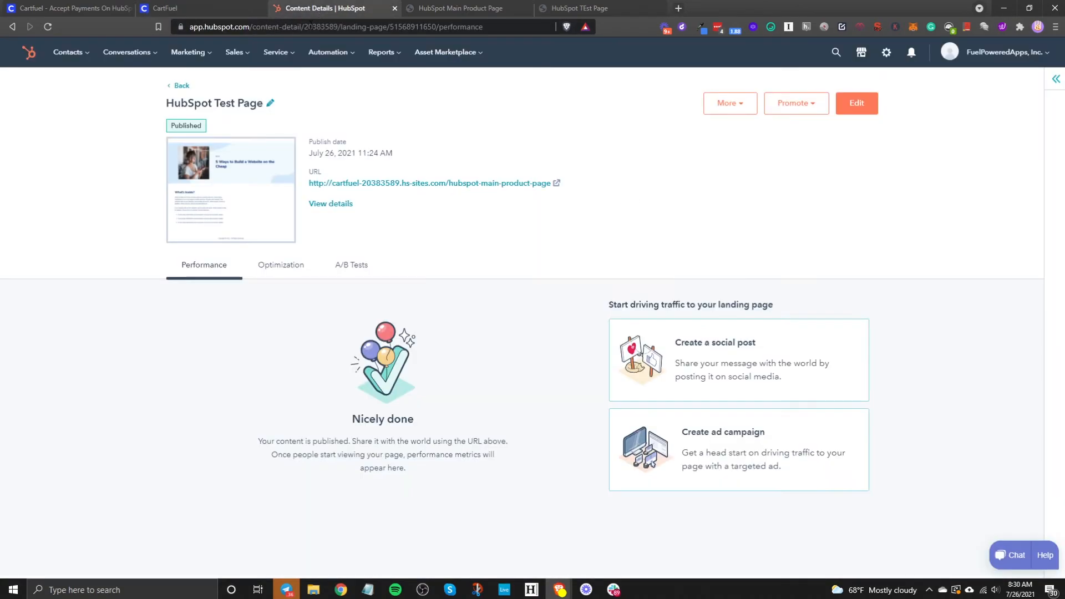
click(181, 86)
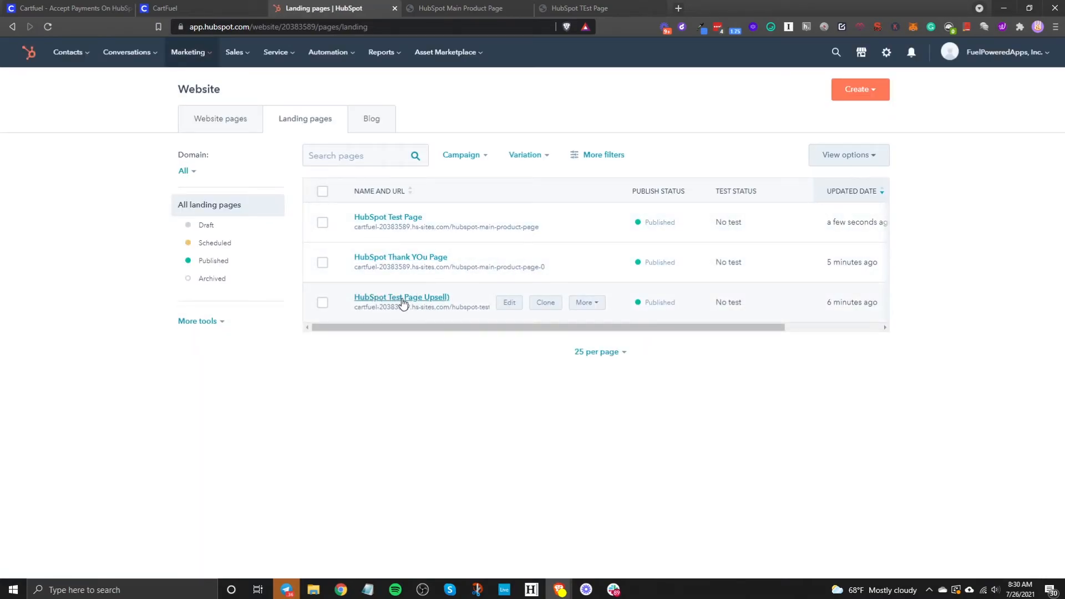
Step: Edit the Test Page Upsell and place an HTML module beside Get the upsell!
click(510, 304)
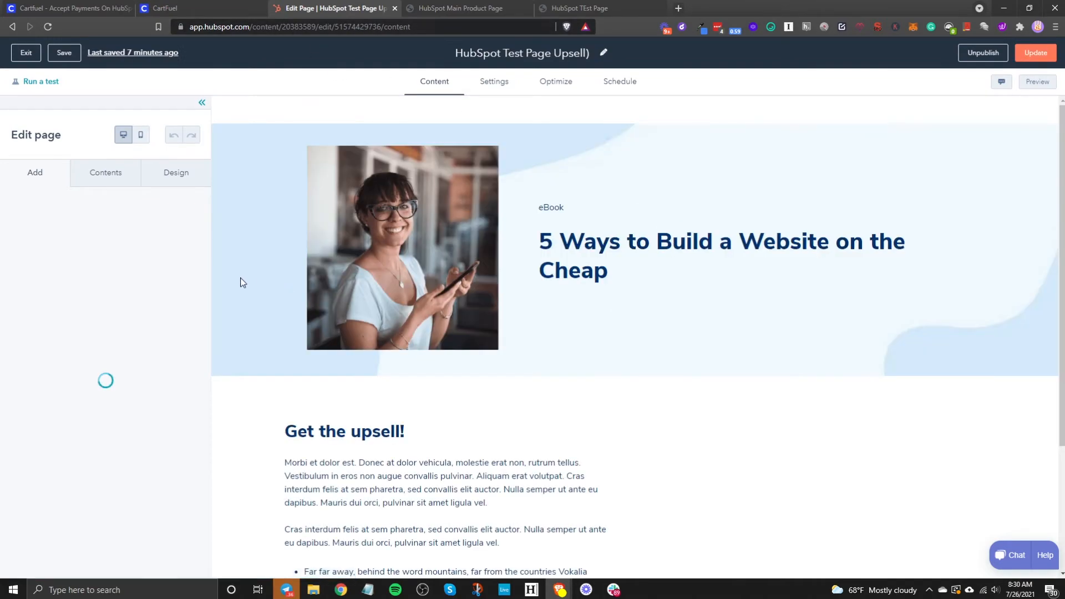
click(93, 214)
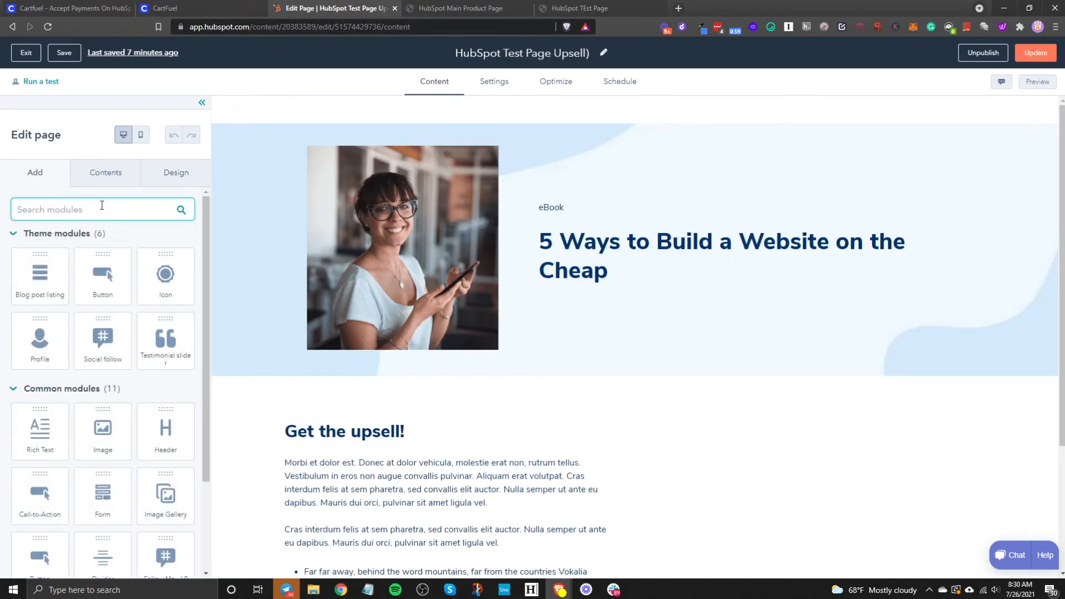
text(html)
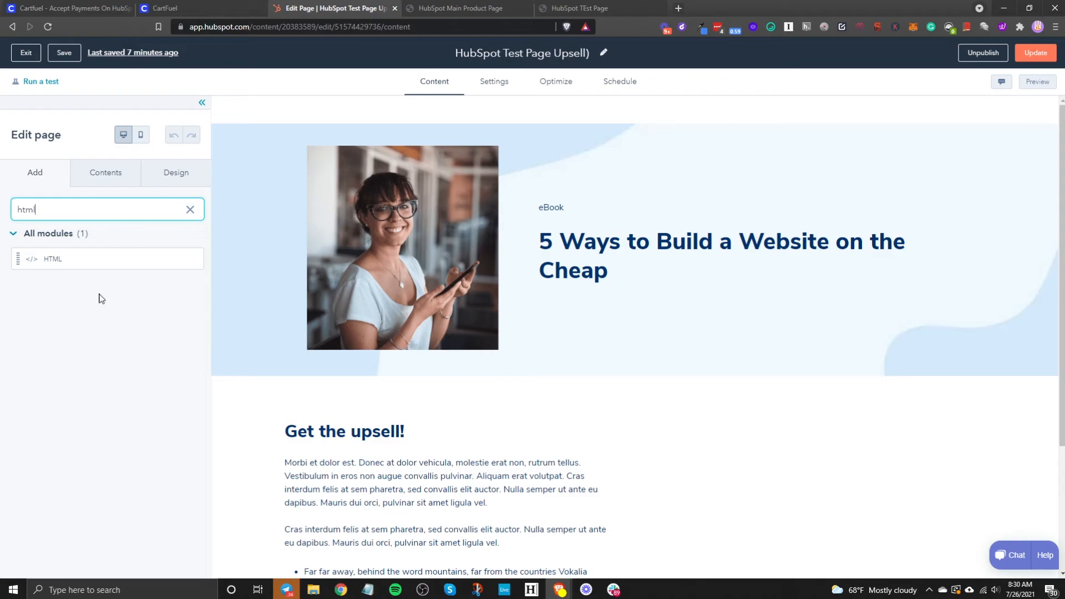
scroll(558, 388, down, 4)
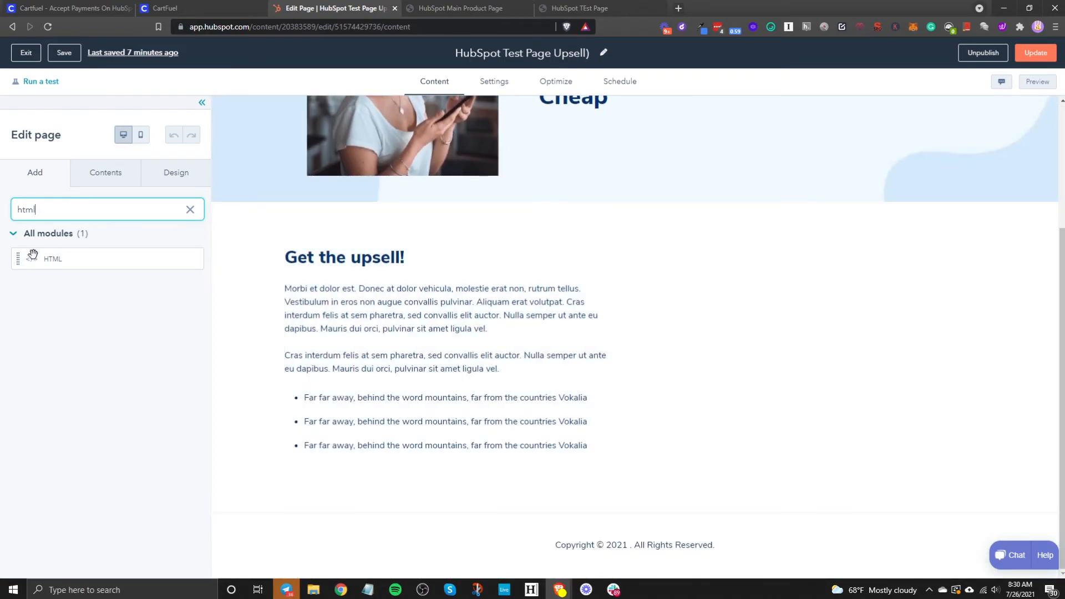
drag(32, 255, 775, 355)
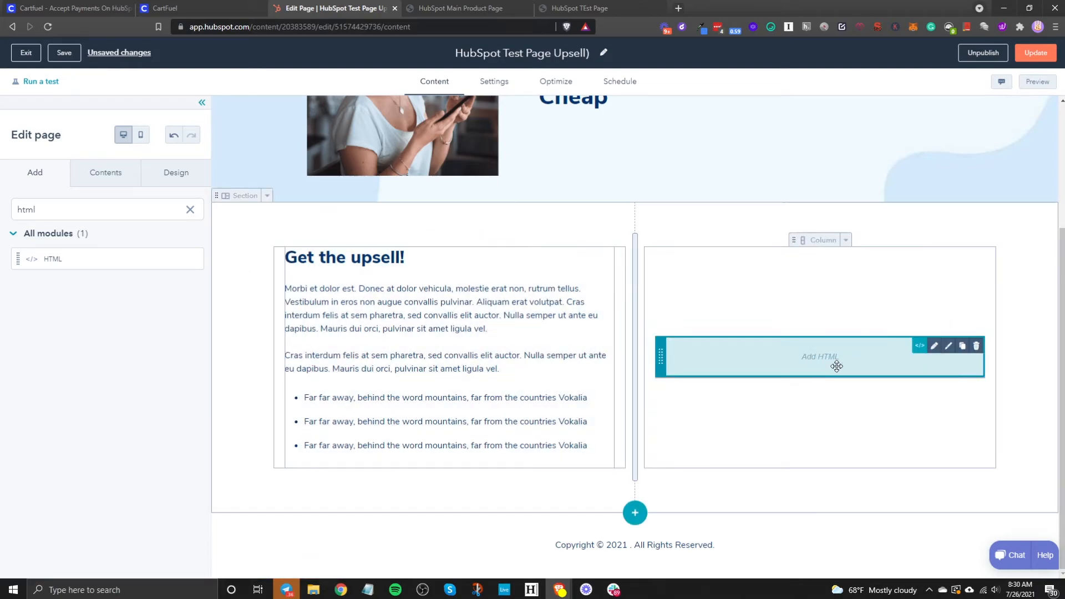
Step: Copy CartFuel's Upsell #1 head script and paste it into the empty HTML code box
click(222, 8)
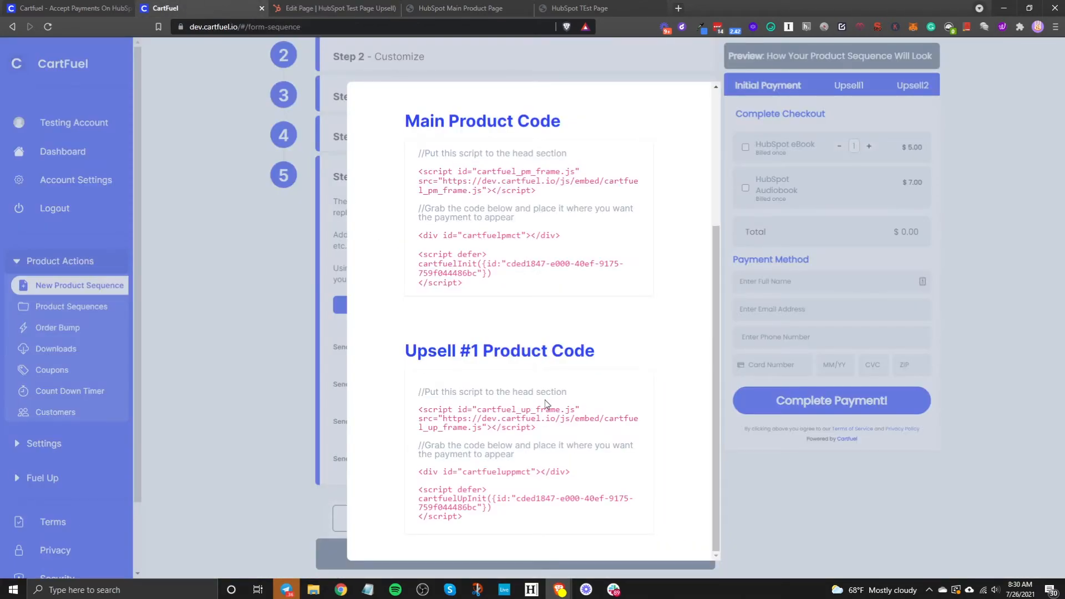
click(534, 409)
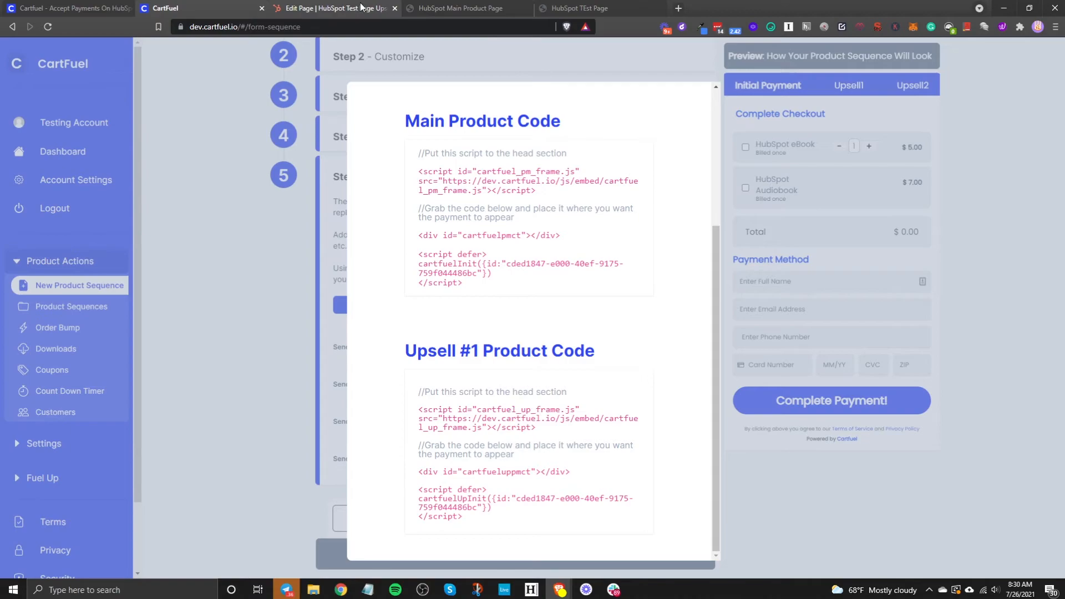
click(362, 8)
right_click(58, 289)
click(120, 374)
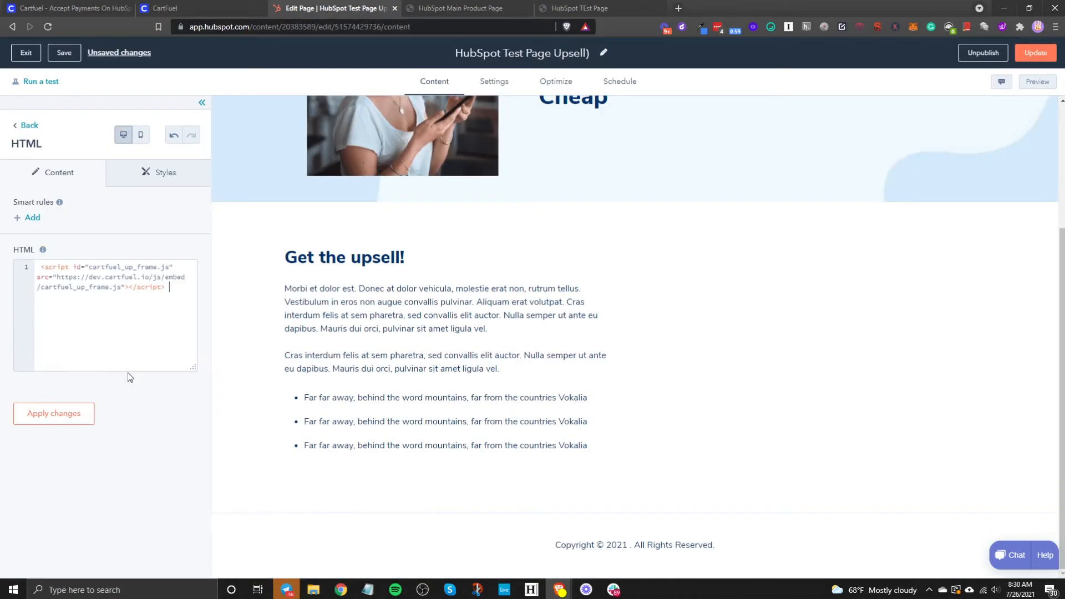
Step: Paste the upsell div and init script below it and apply the HTML changes
click(219, 5)
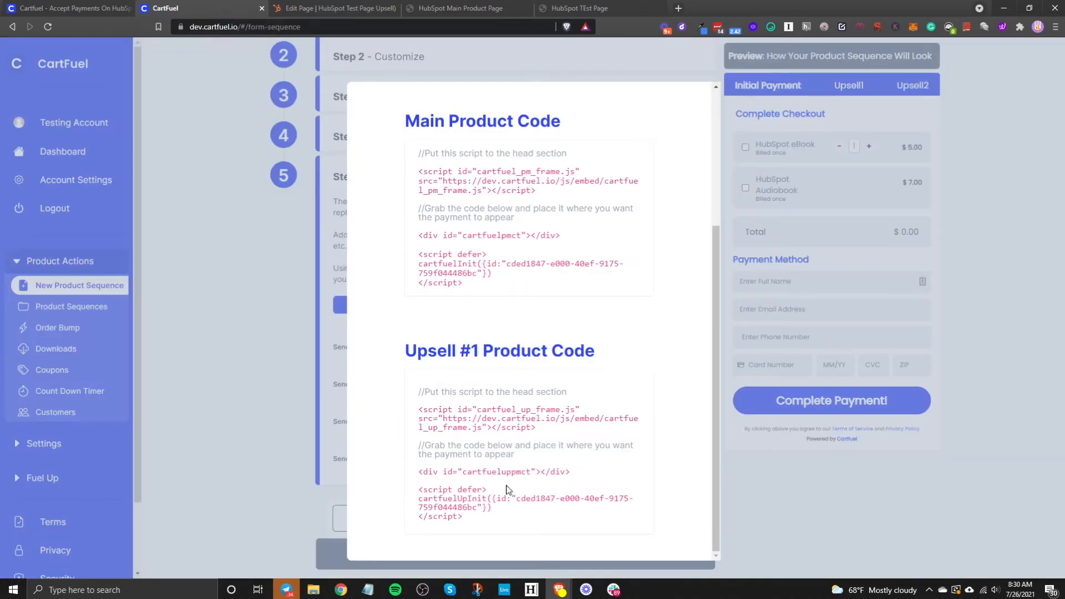
click(448, 512)
click(353, 6)
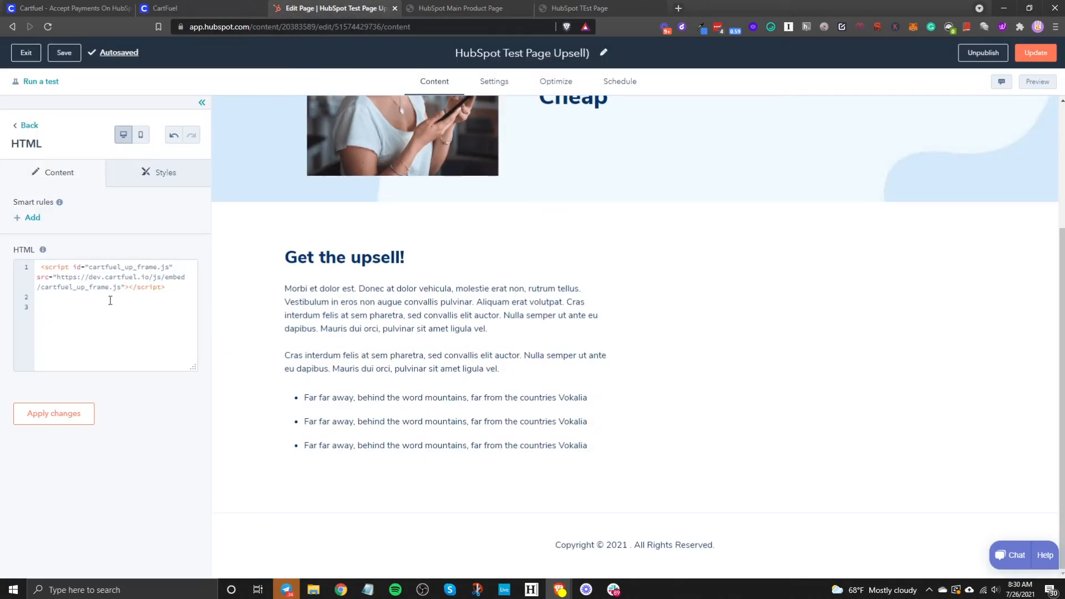
key(ctrl+v)
click(86, 423)
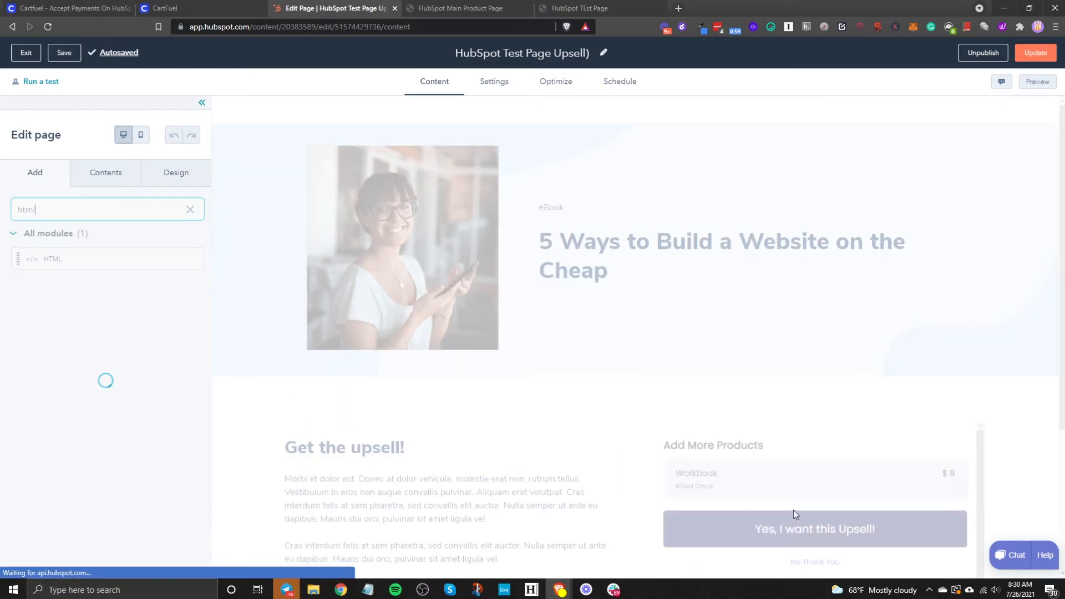
Step: Publish the upsell page update with Update page now
scroll(859, 452, down, 2)
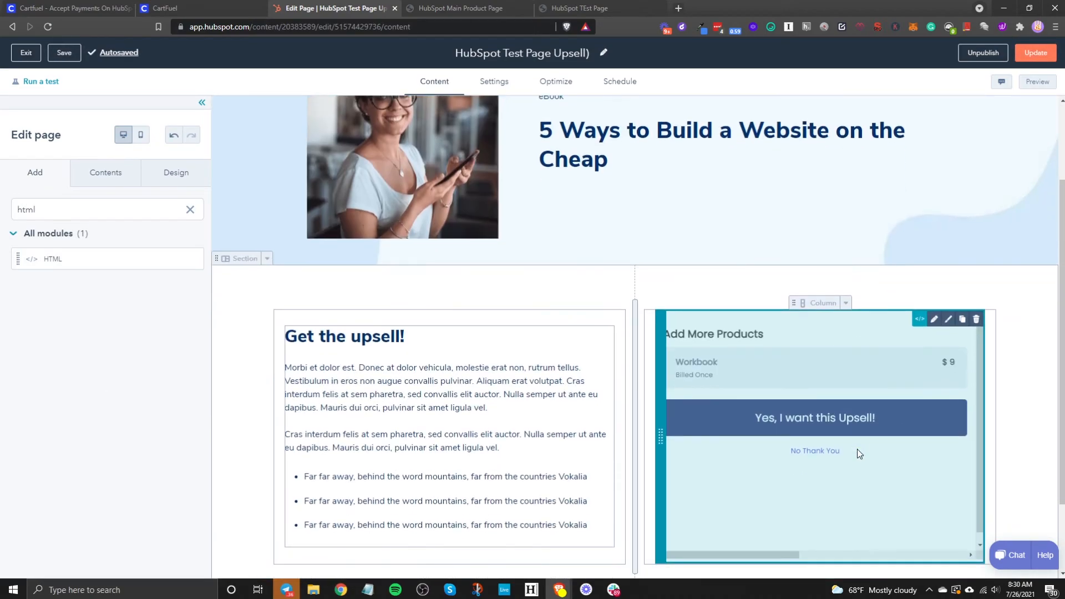
click(1035, 53)
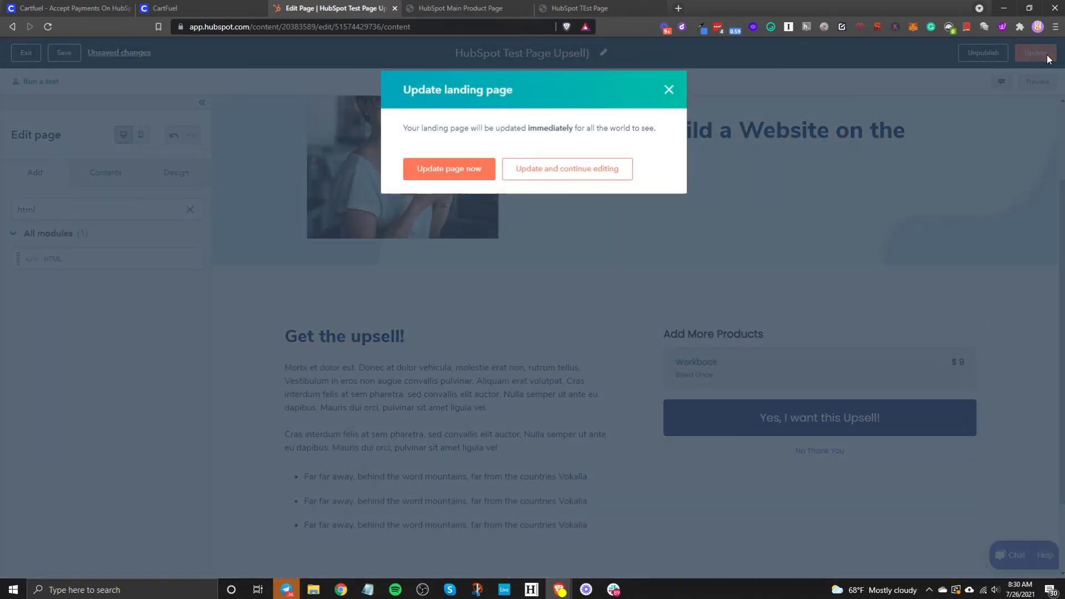
click(440, 172)
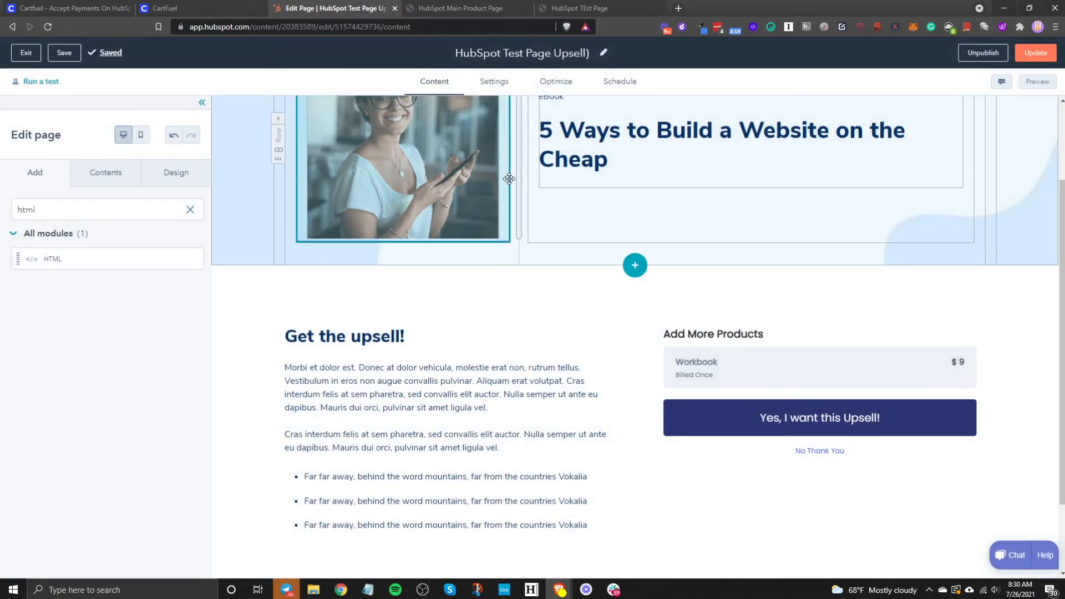
Step: Toggle CartFuel's Test Mode on and off twice, ending with it off
click(218, 9)
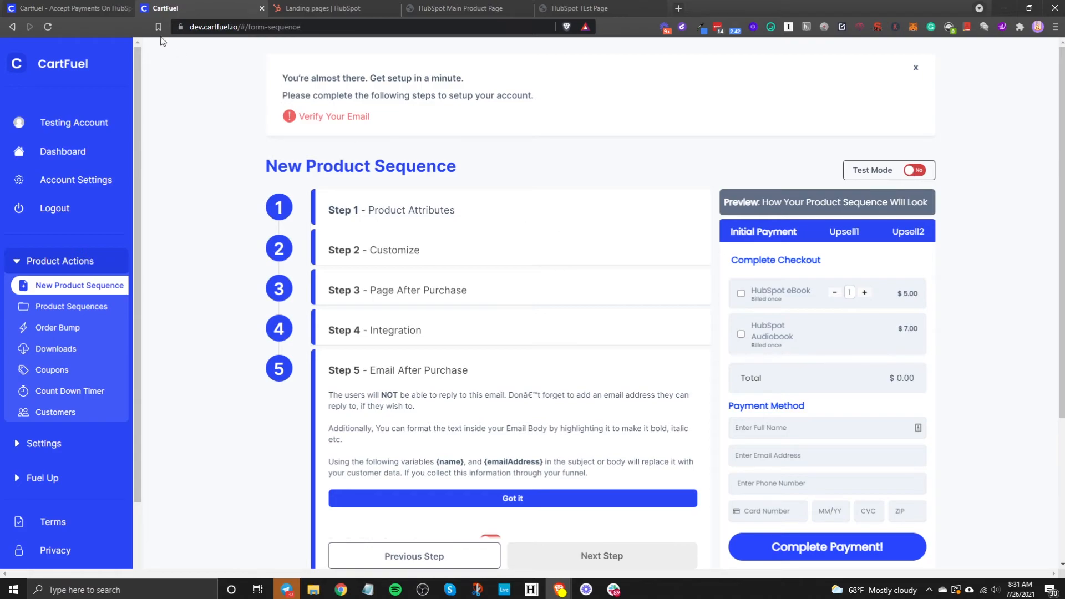
click(913, 177)
click(915, 173)
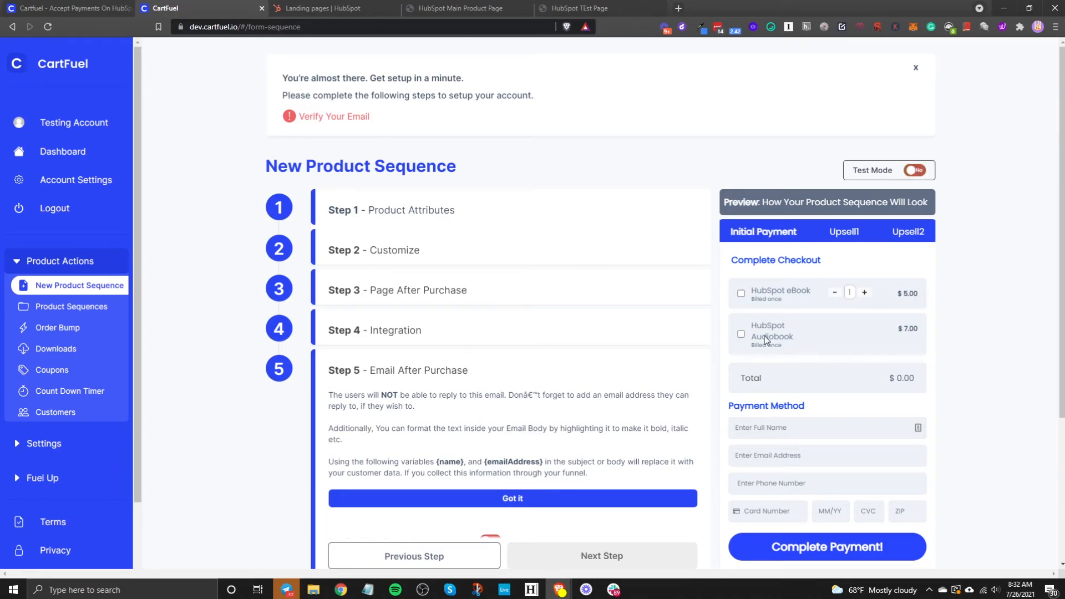
click(916, 174)
click(915, 171)
Step: Save the product sequence, dismiss the code popup, and bring up the HubSpot Main Product Page
scroll(555, 499, down, 4)
click(547, 537)
click(358, 45)
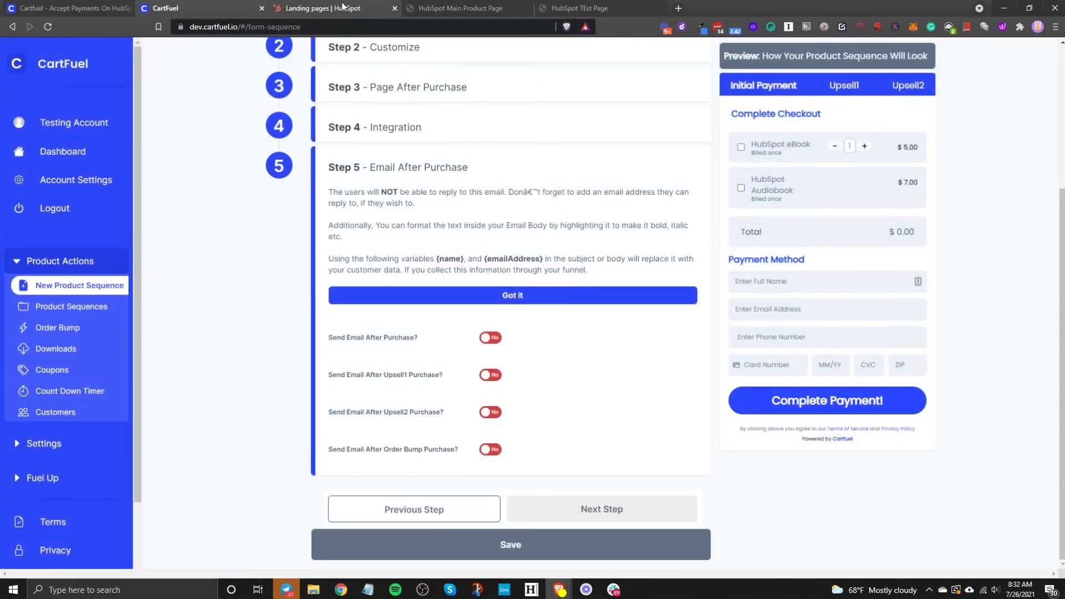
click(450, 8)
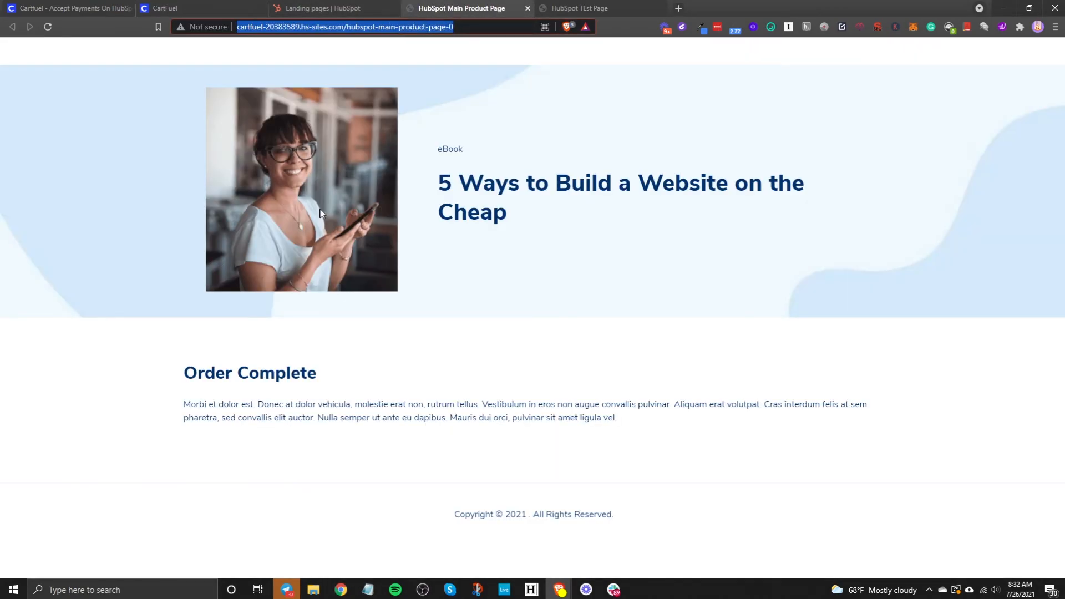
Step: Open the live published HubSpot Test Page from the Landing pages list
click(320, 7)
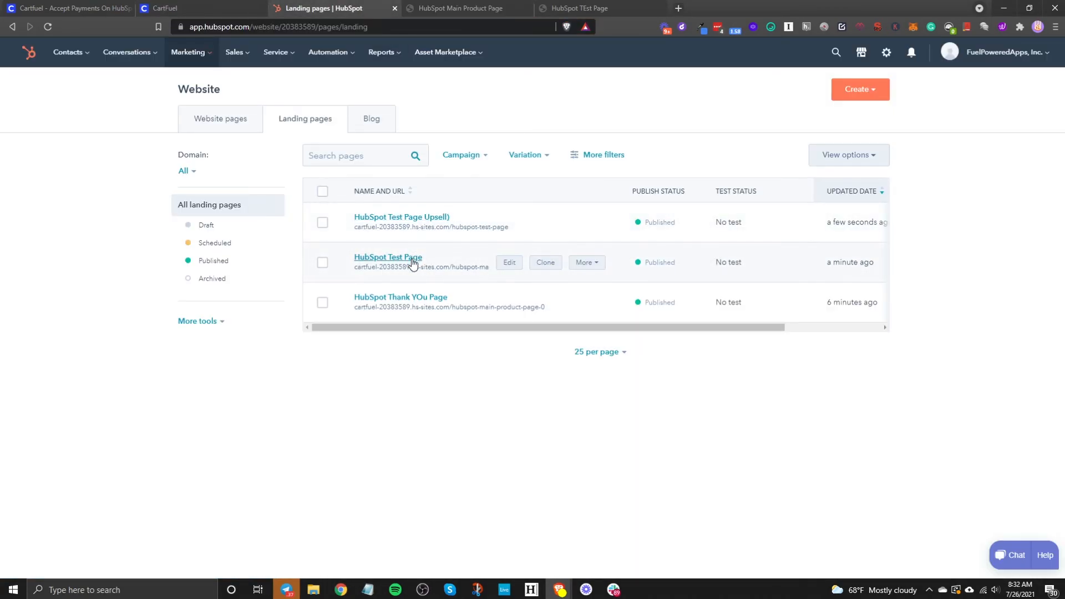
click(587, 262)
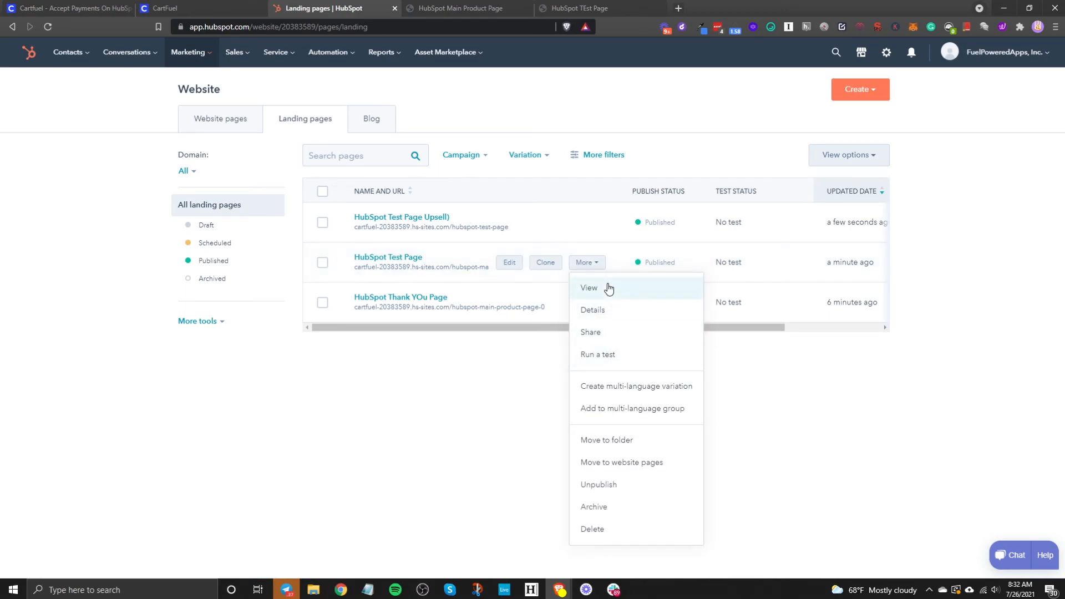
click(589, 288)
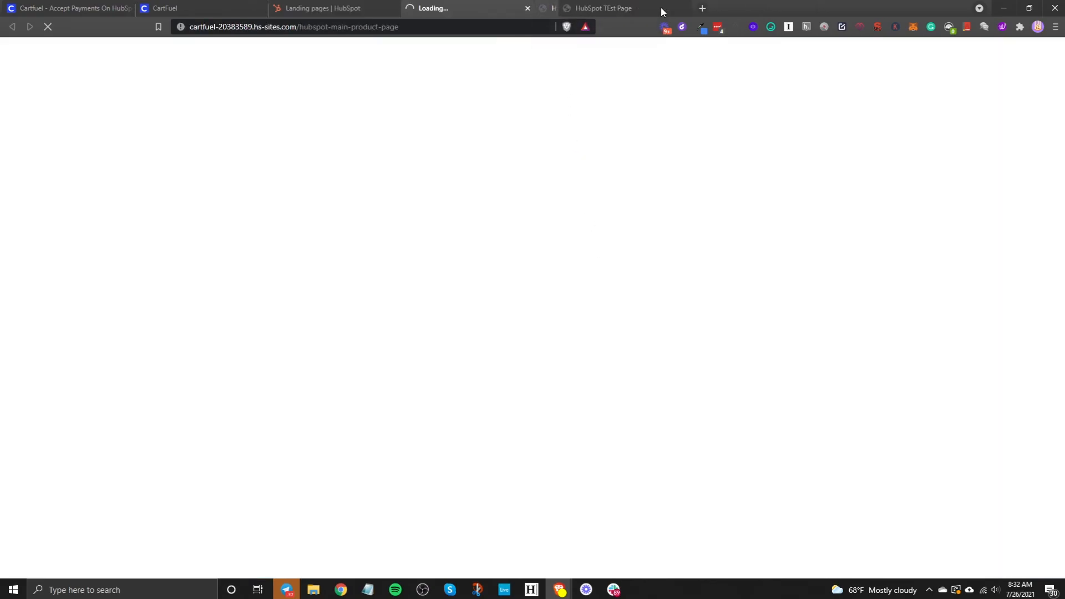
scroll(688, 408, down, 2)
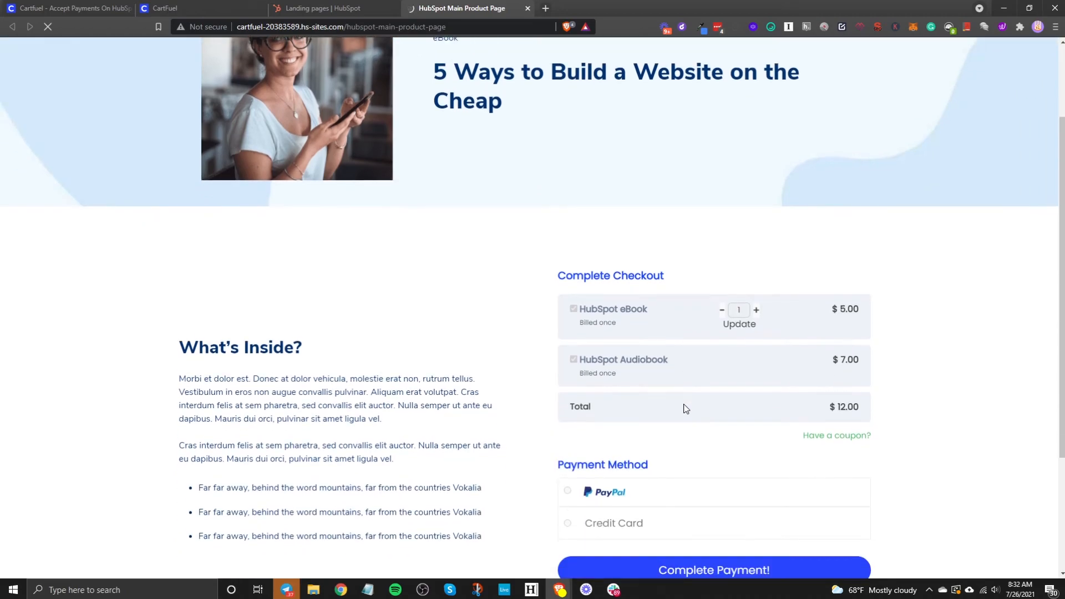
scroll(678, 410, down, 4)
scroll(598, 168, up, 2)
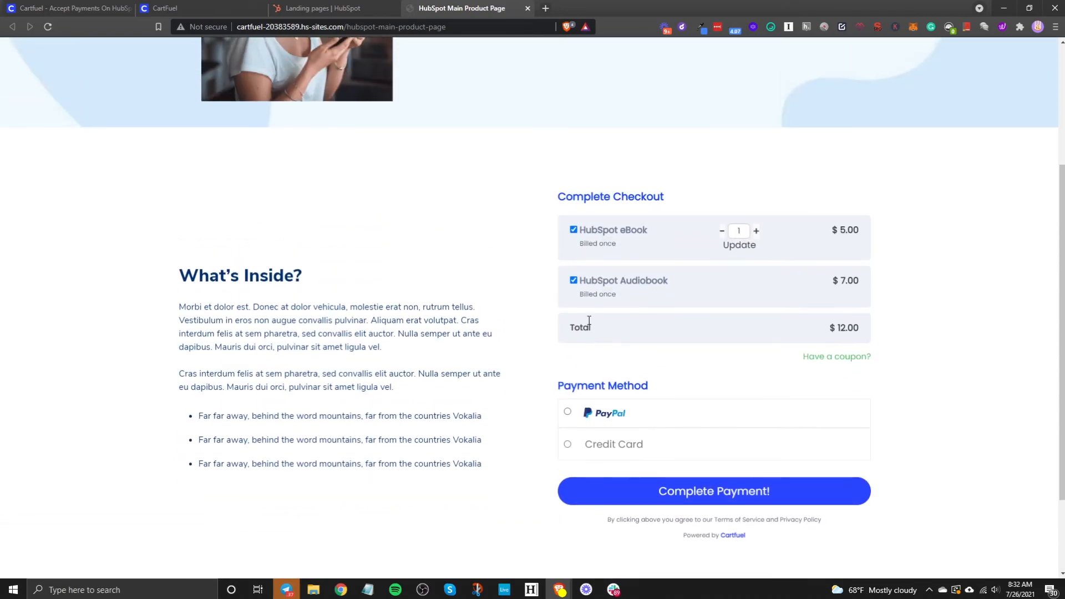
Step: Lower the eBook quantity to 1 so the cart totals $12.00, and choose Credit Card payment
click(749, 245)
click(723, 232)
click(742, 244)
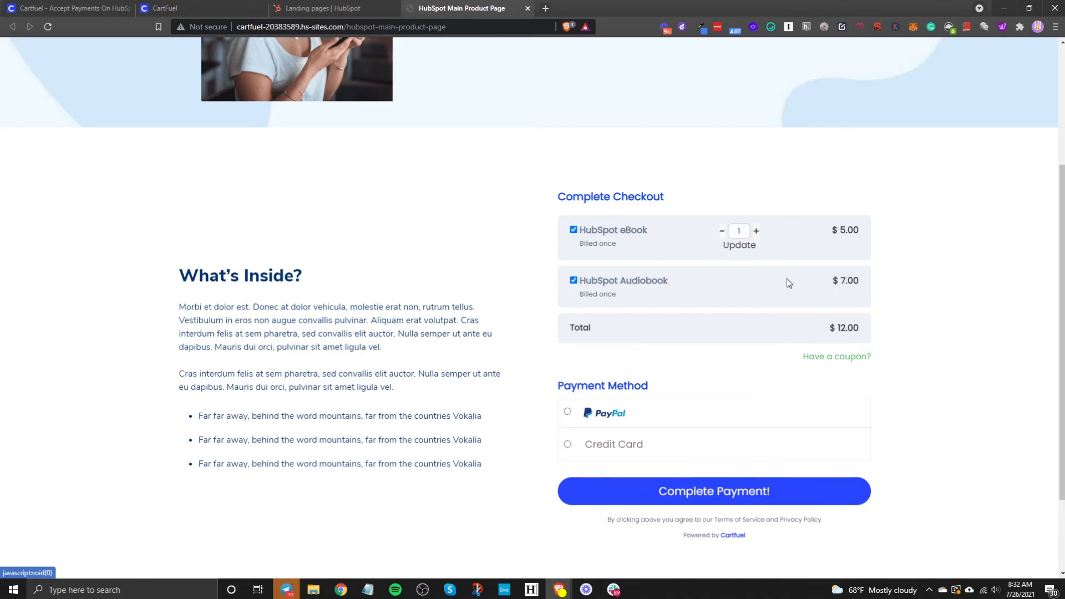
click(623, 456)
Step: Enter the buyer's name, email, phone and test card details, then complete the payment
scroll(623, 456, down, 4)
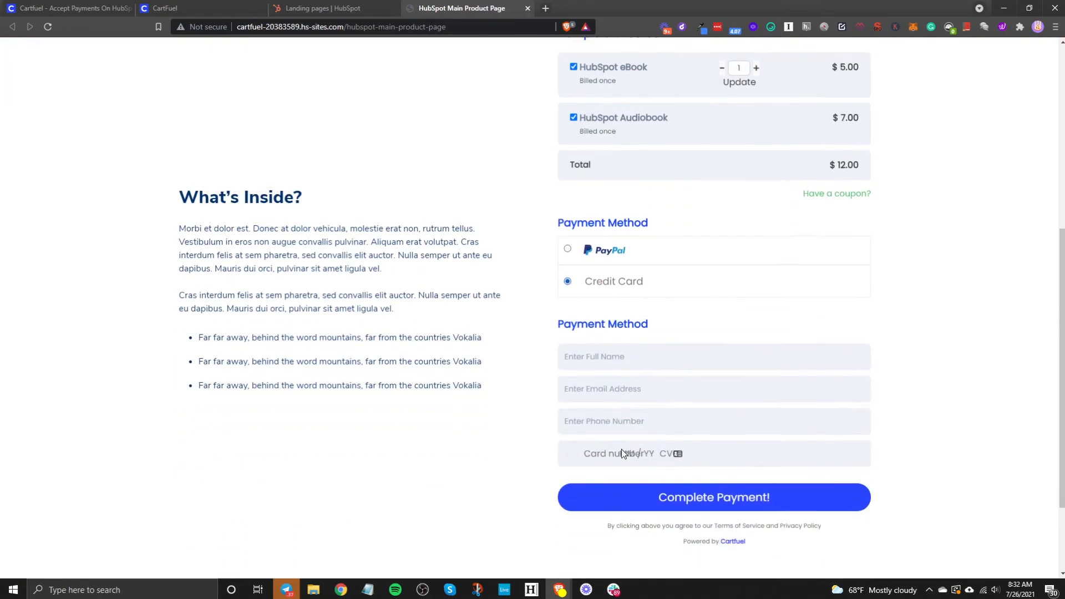
click(607, 298)
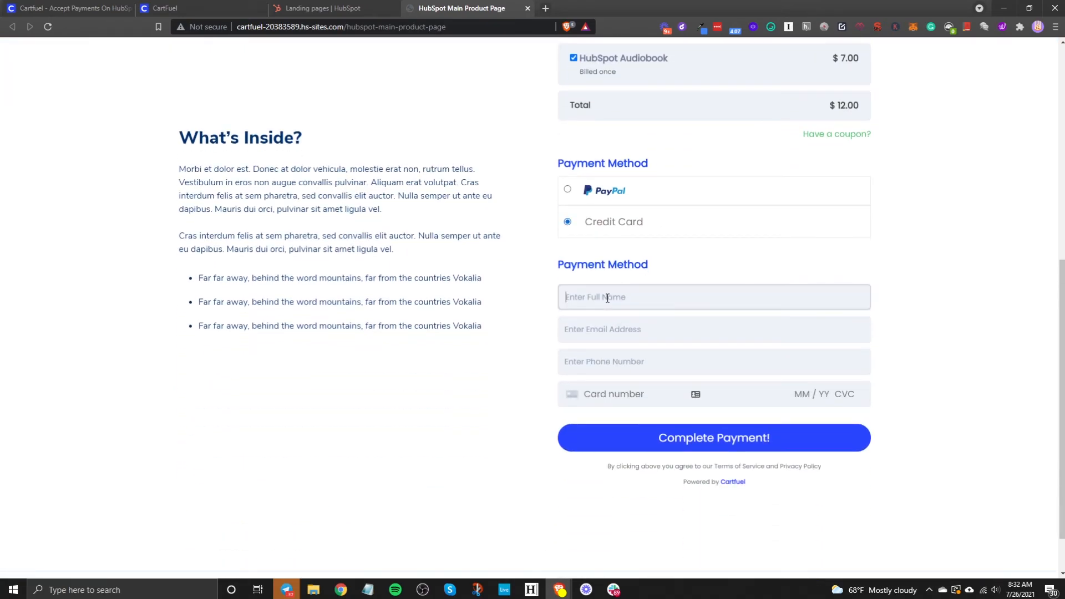
key(Tab)
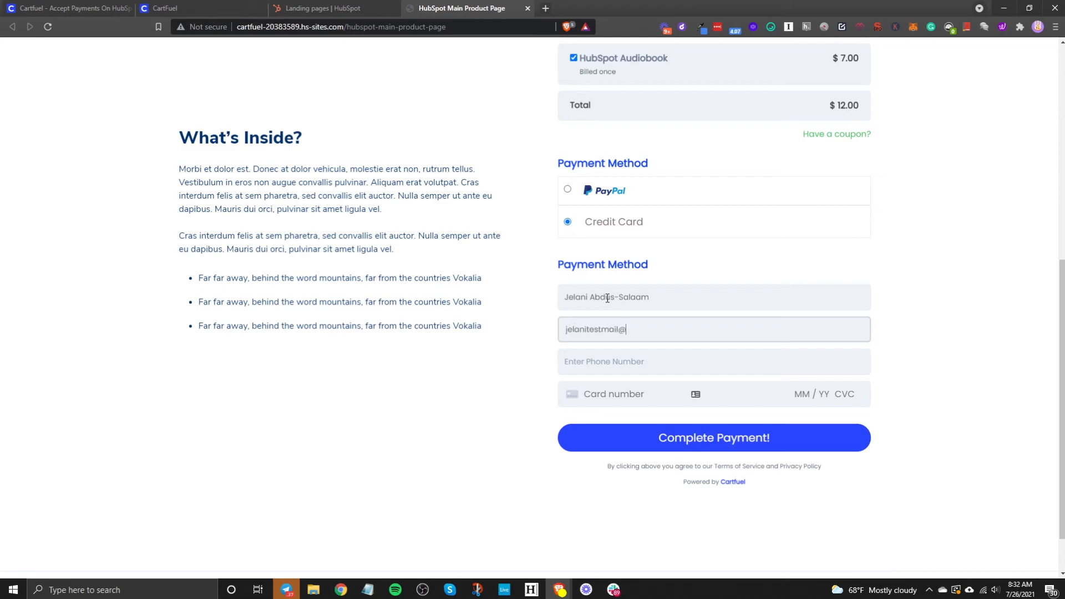
key(Tab)
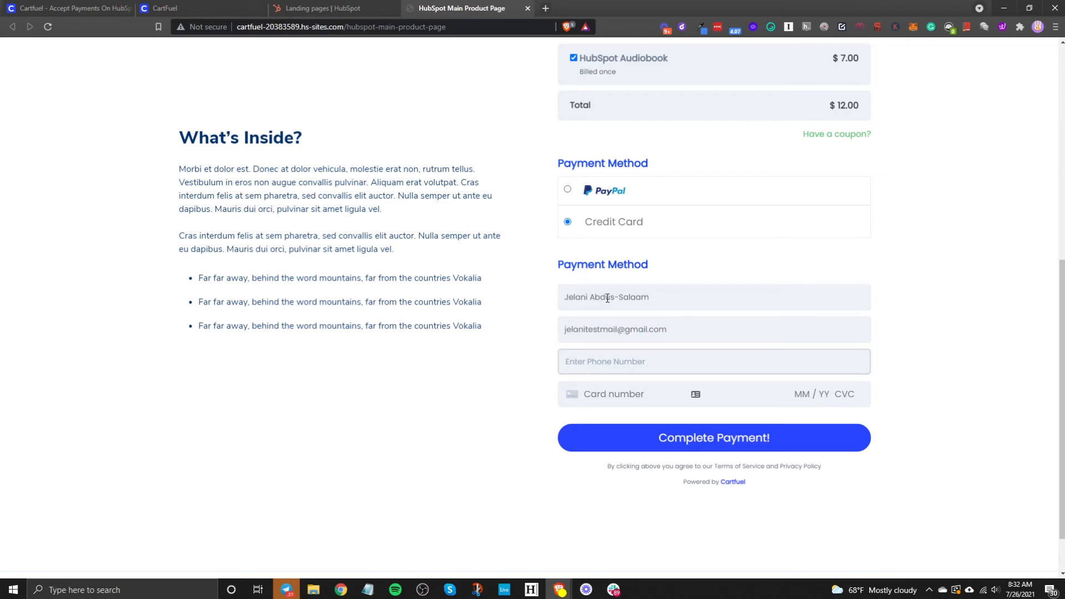
text(732-555-5555)
click(633, 395)
text(42)
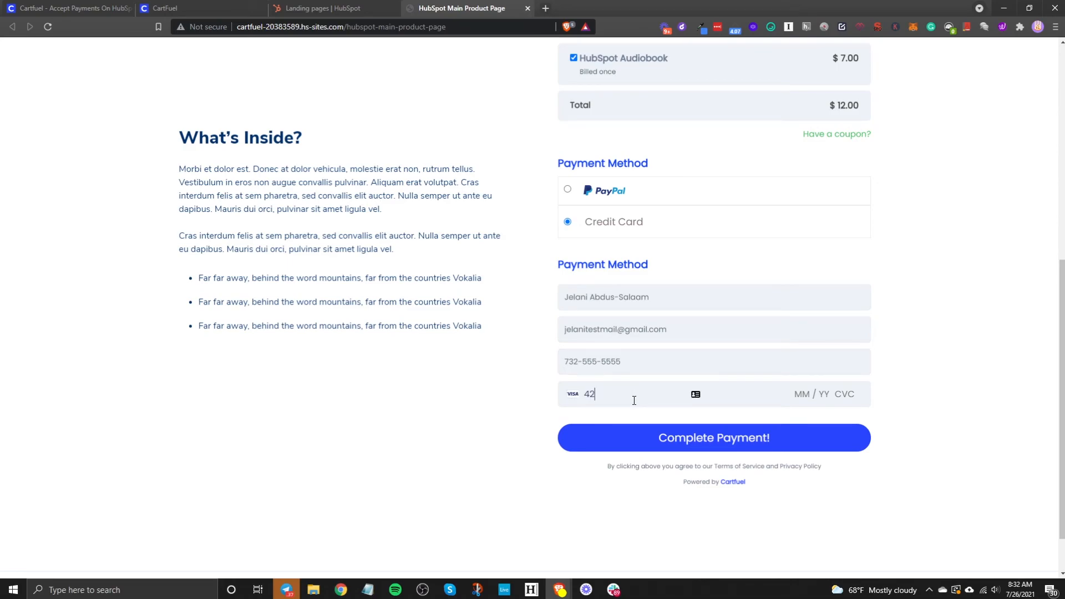
text(42 4242 4242 4242 04 / 24 242 42424)
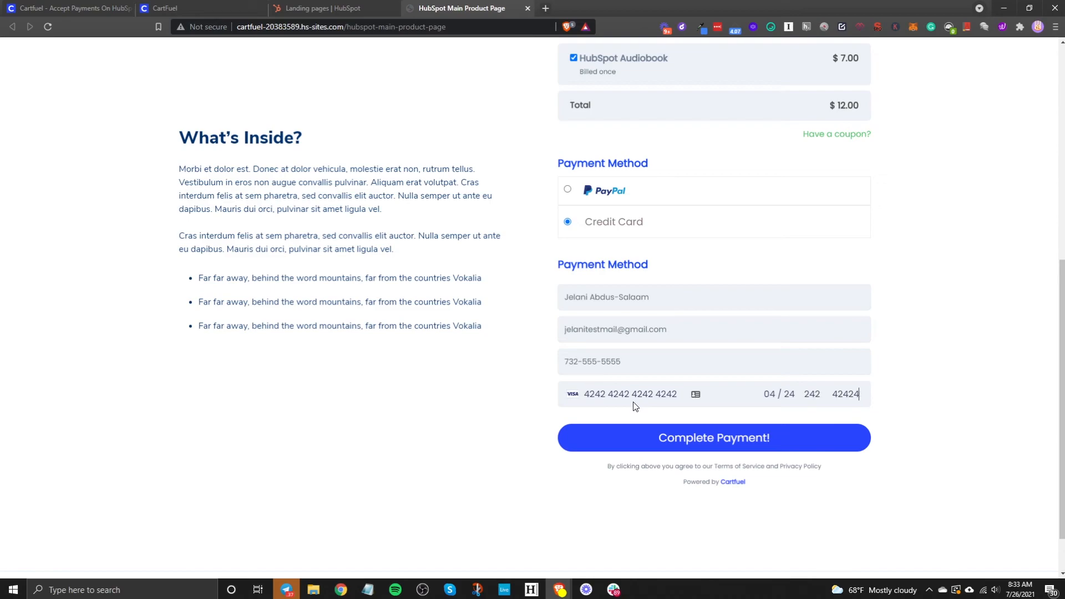
click(725, 439)
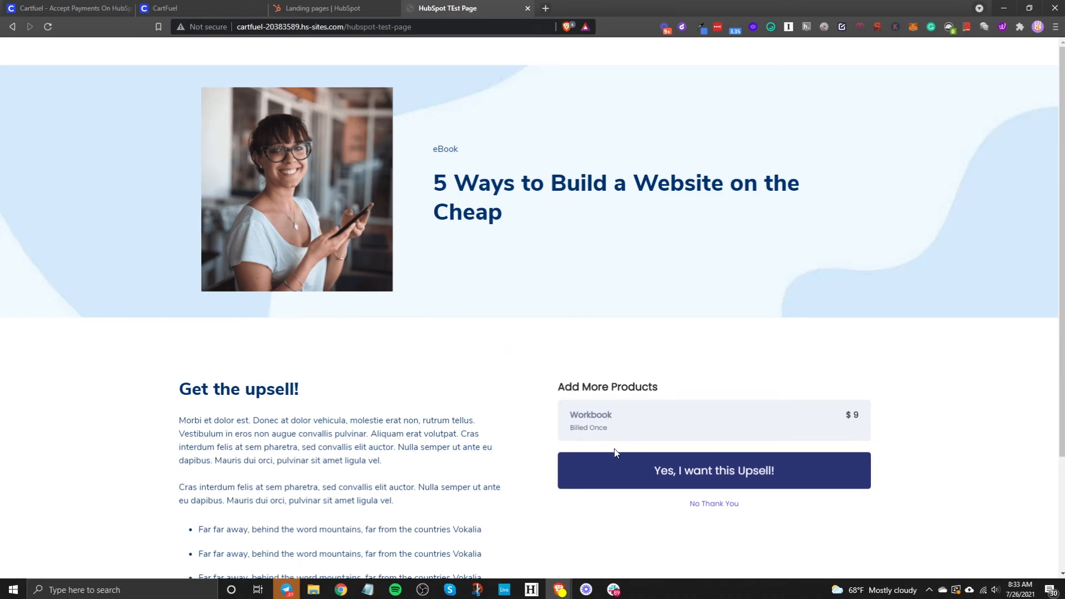
Step: Accept the $9 Workbook upsell to reach Order Complete, then return to HubSpot
scroll(264, 428, down, 3)
scroll(689, 320, up, 3)
click(667, 474)
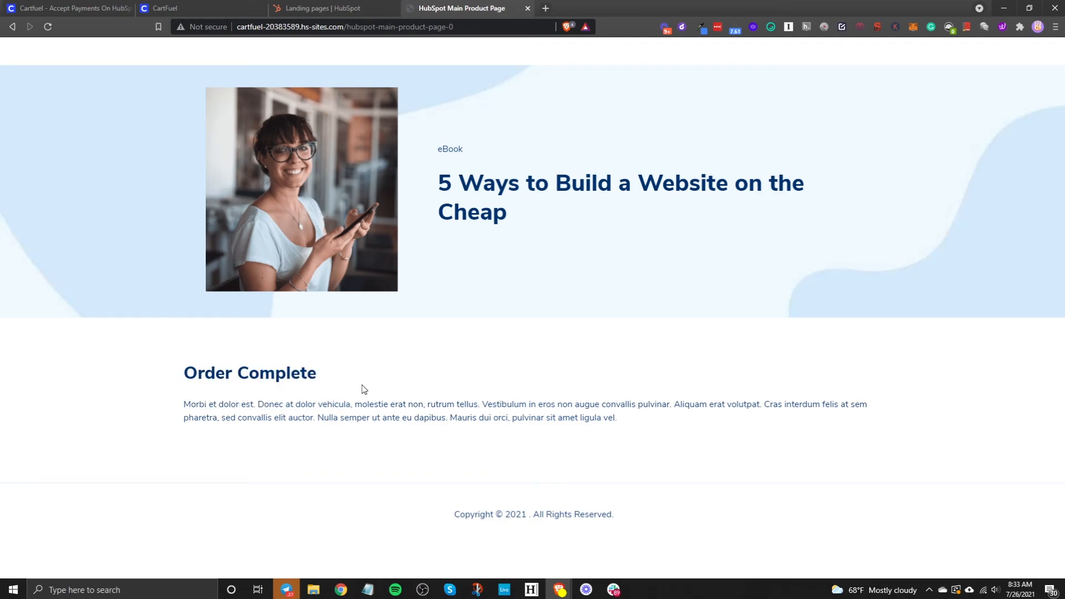
click(332, 8)
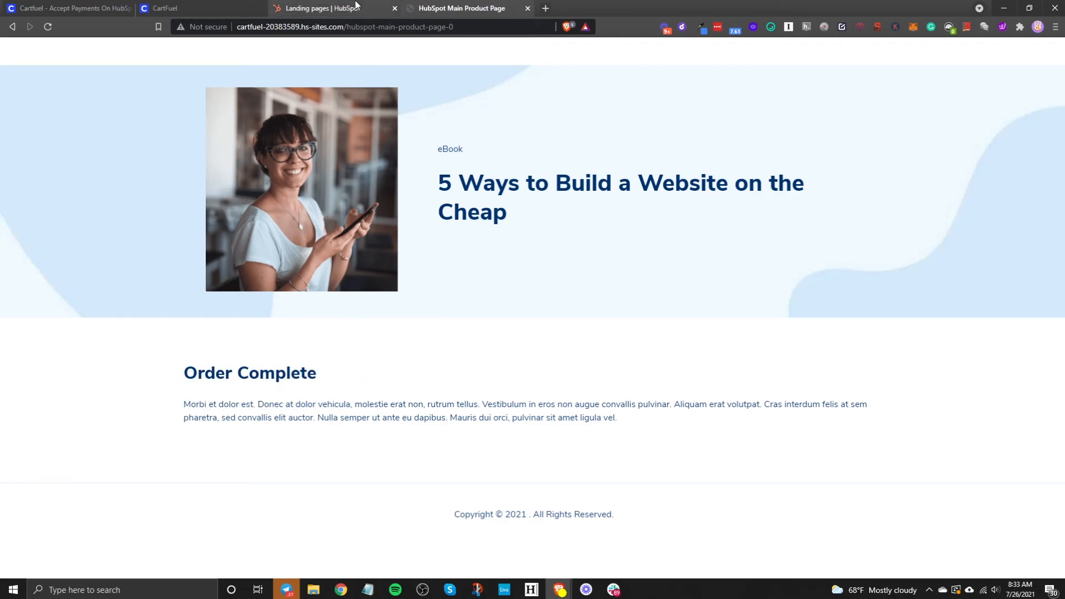
Step: Open the test buyer's record from the HubSpot Contacts list
mouse_move(80, 66)
click(88, 85)
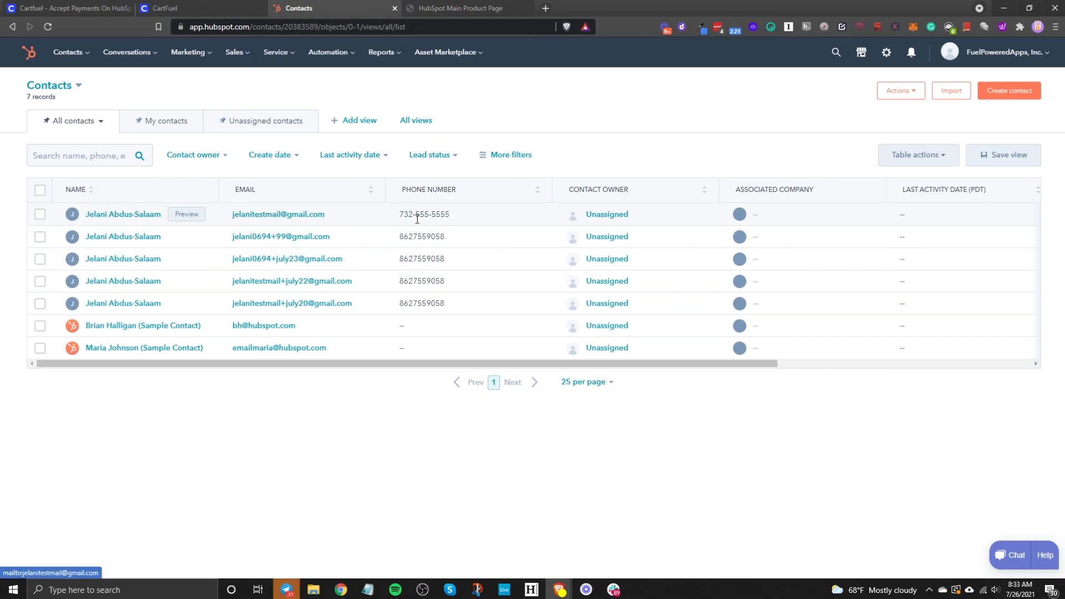
click(104, 219)
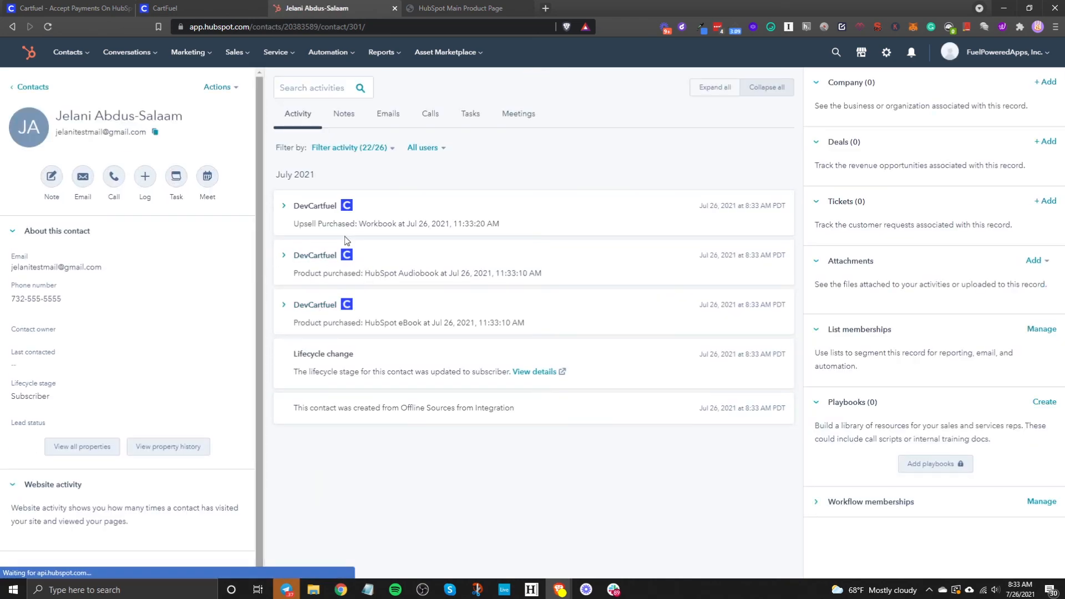
Step: Expand the eBook, Audiobook and Workbook purchase activities on the timeline, then return to the CartFuel homepage
click(297, 311)
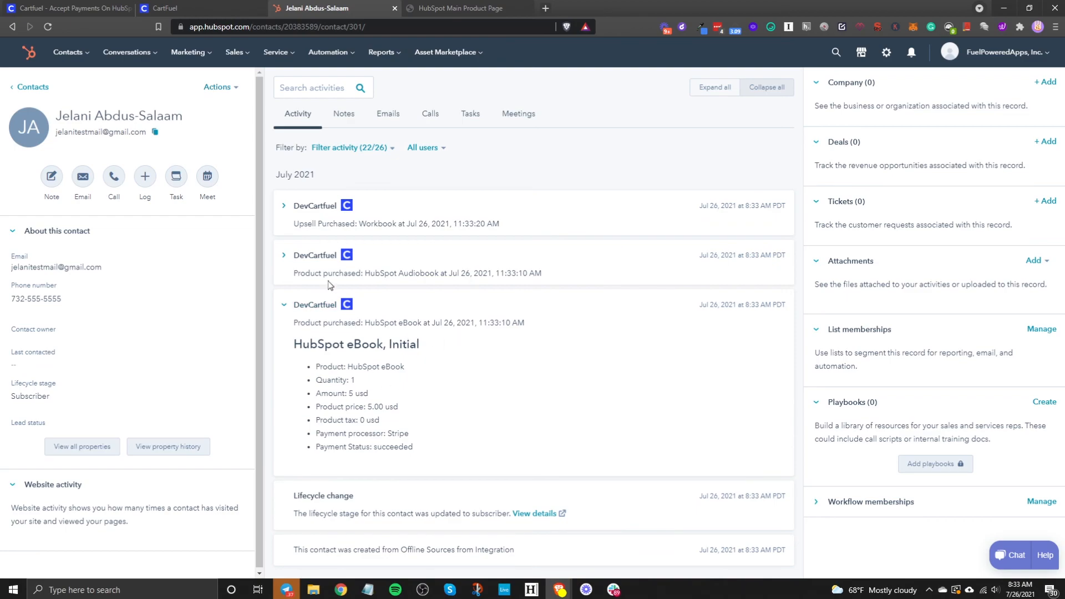
click(312, 256)
click(312, 207)
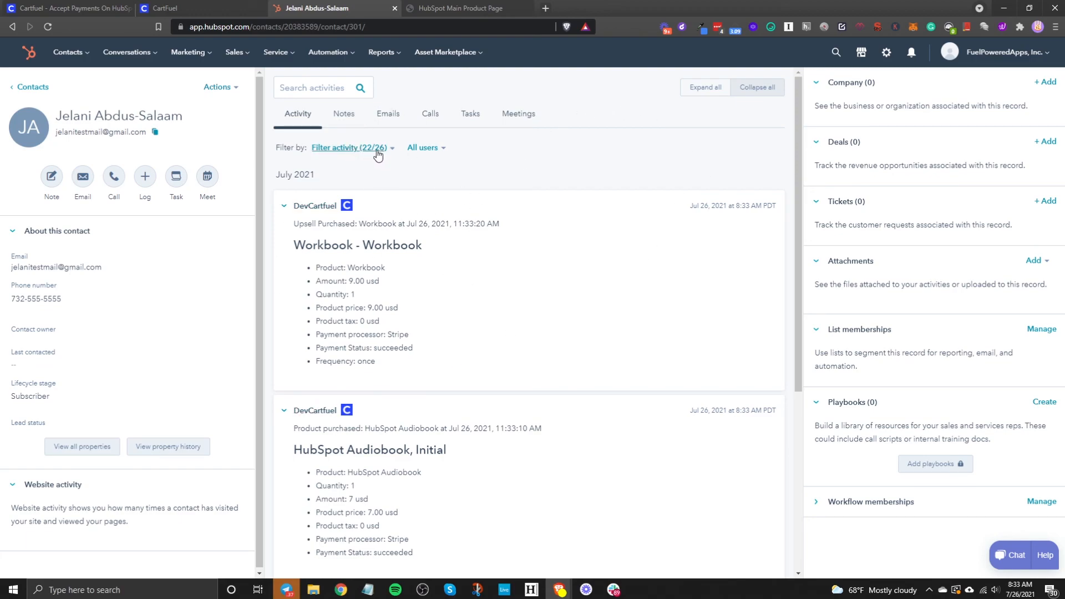
click(341, 150)
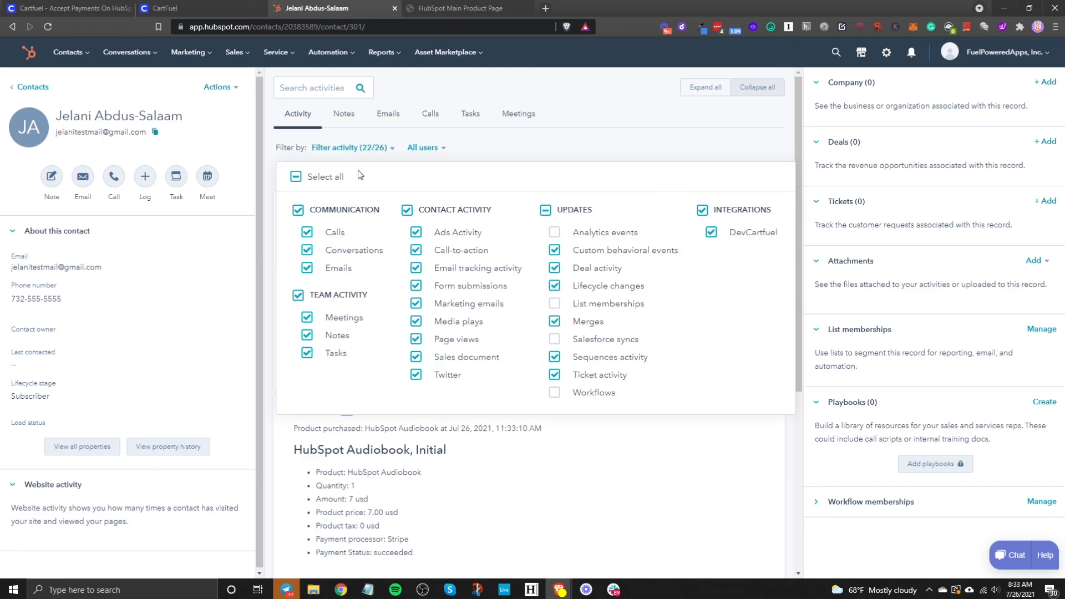
click(346, 150)
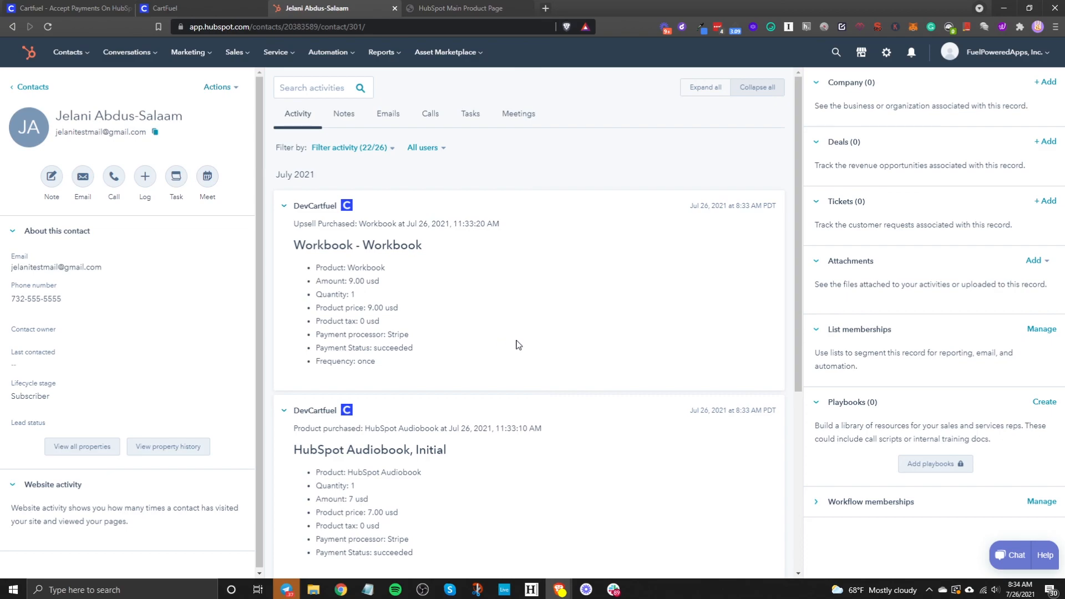
scroll(517, 344, down, 4)
scroll(516, 344, up, 4)
scroll(428, 307, down, 5)
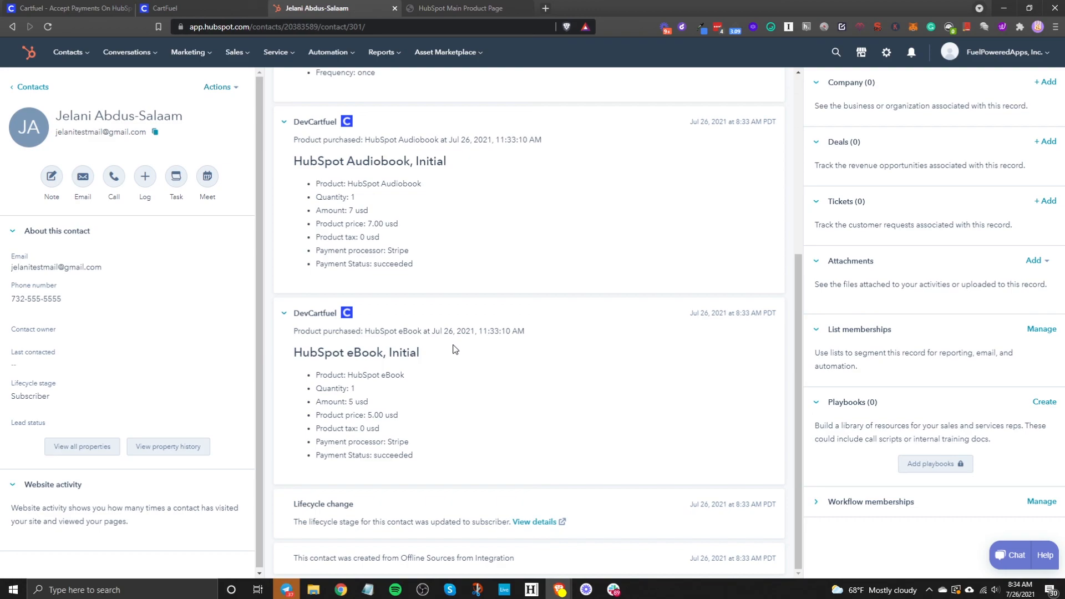
click(83, 8)
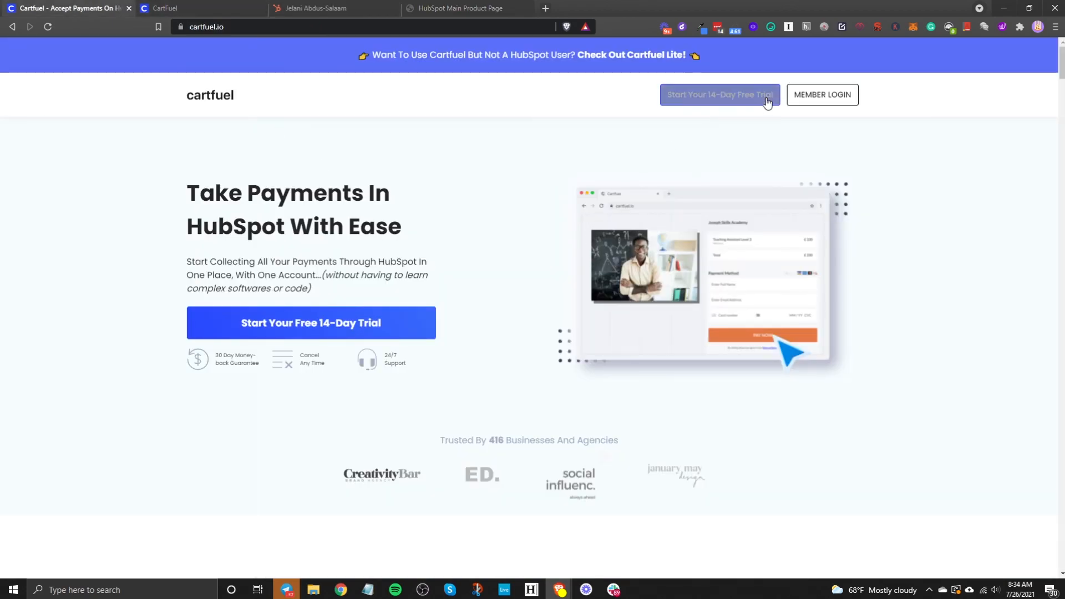